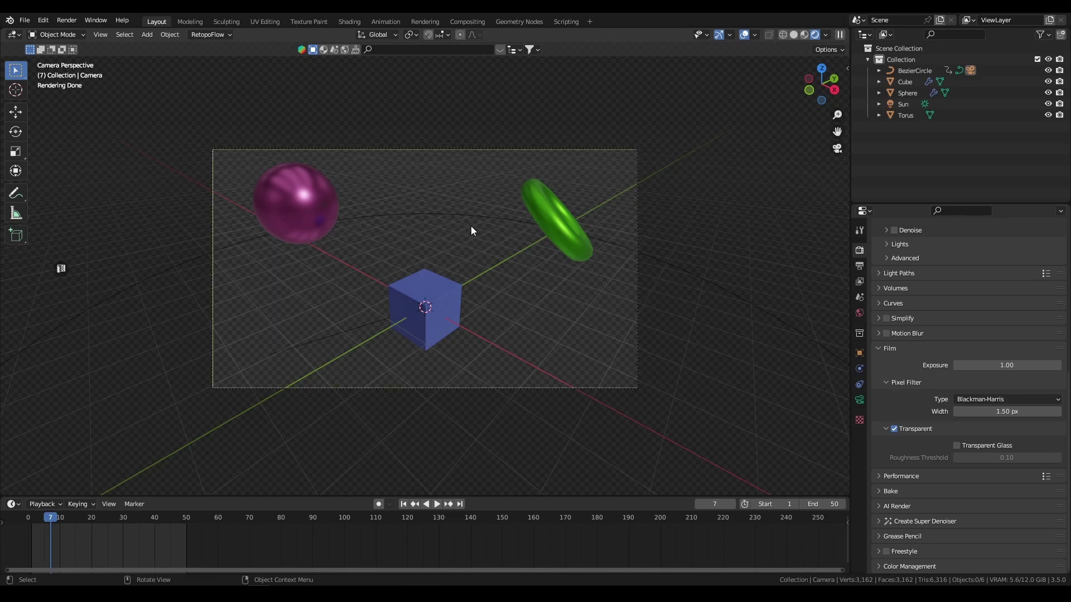
# Play the camera animation through the scene and return the timeline to frame 0
pyautogui.press('space')
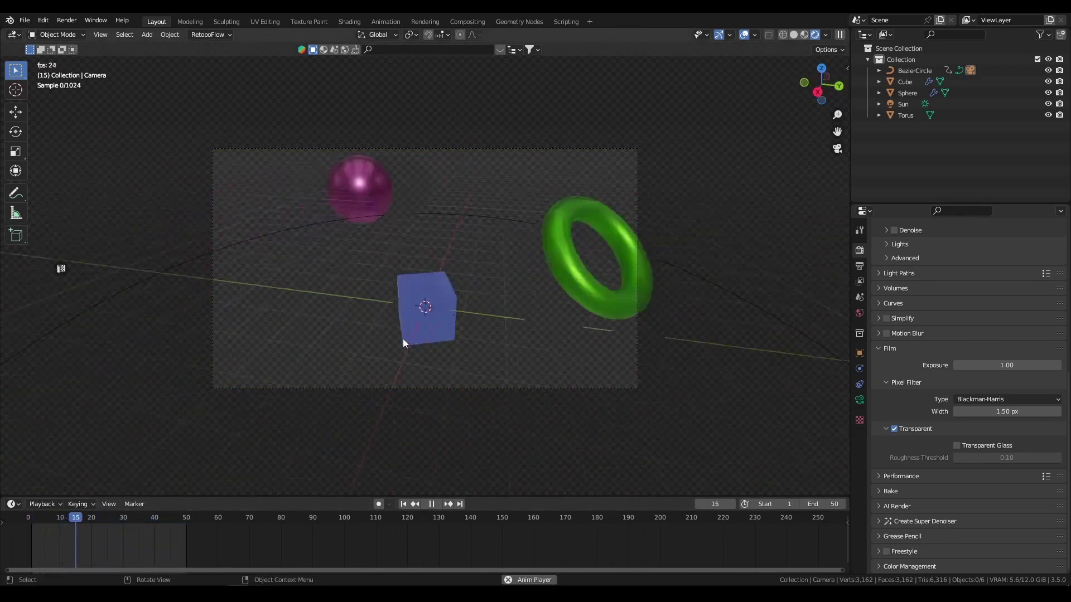
pyautogui.press('space')
pyautogui.press('space')
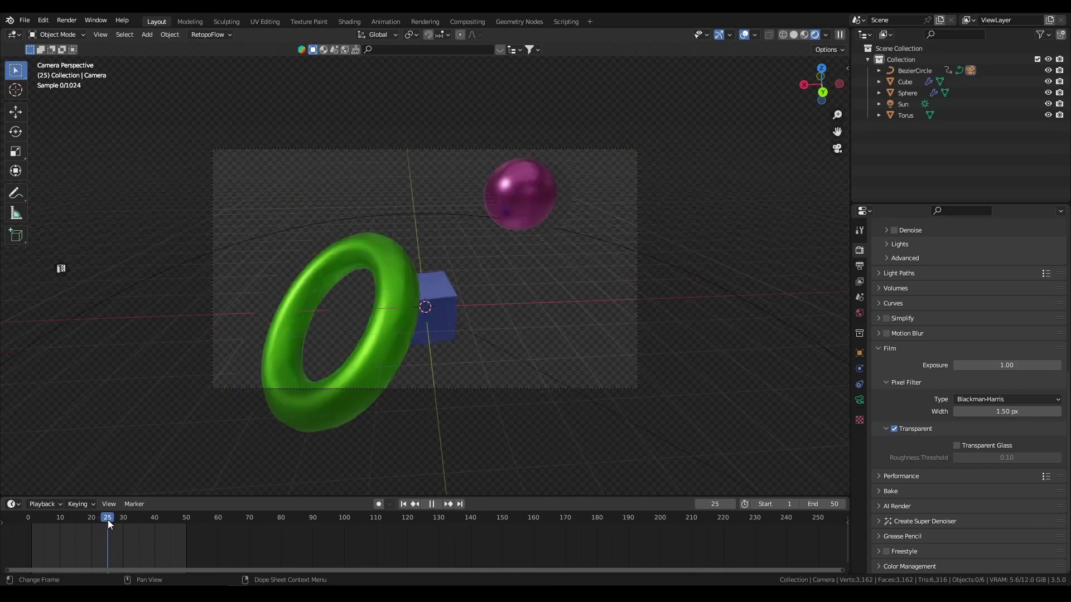
pyautogui.moveTo(179, 519); pyautogui.dragTo(29, 520)
pyautogui.press('space')
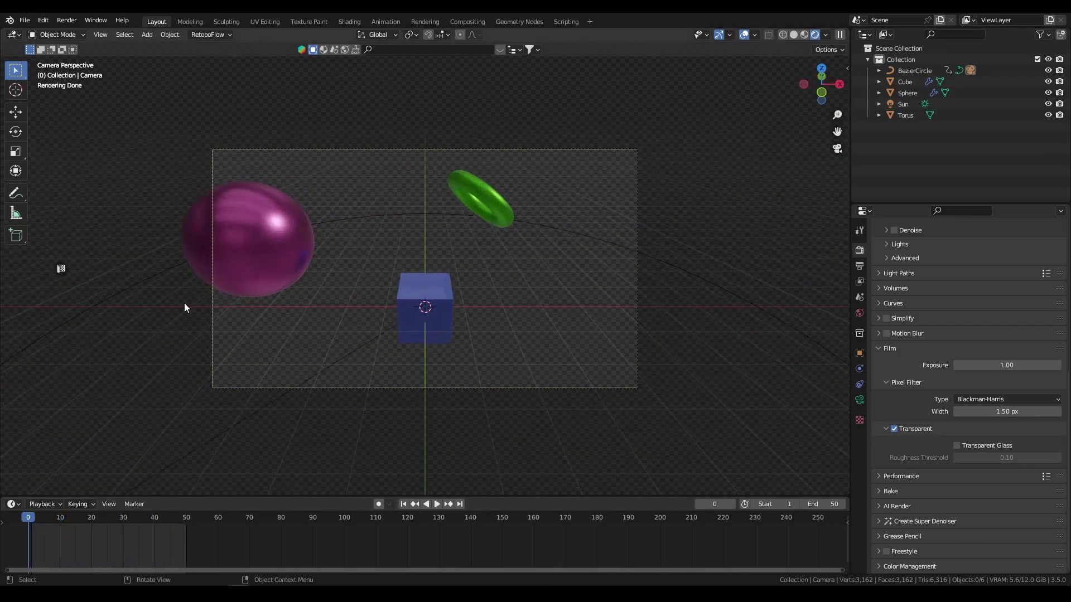
# Review the Super Image Denoiser (SID) add-on's details in the preferences, and close them
pyautogui.click(41, 22)
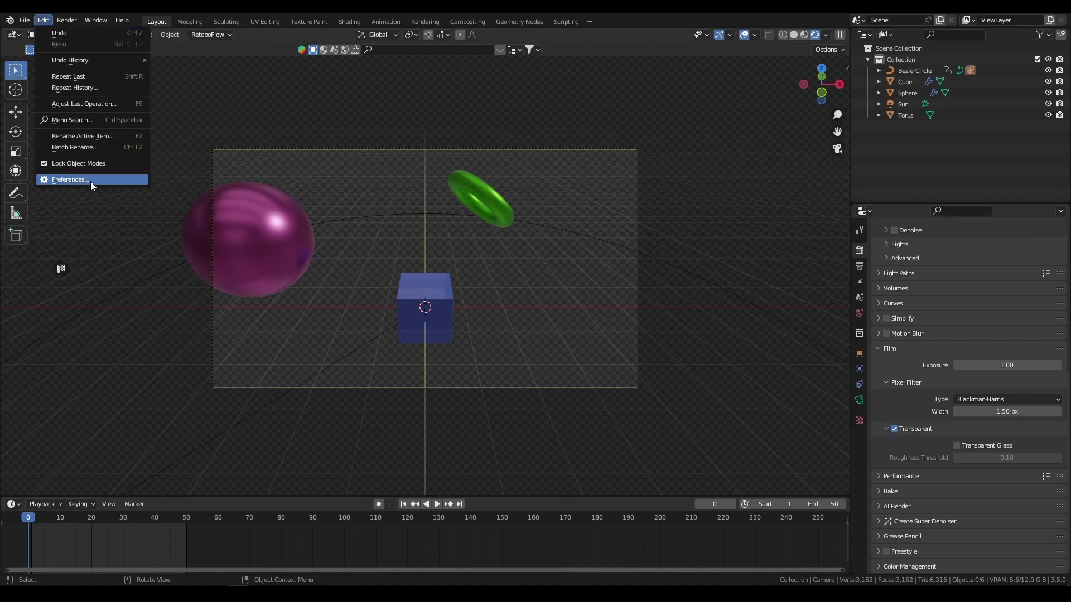
pyautogui.click(91, 182)
pyautogui.click(106, 76)
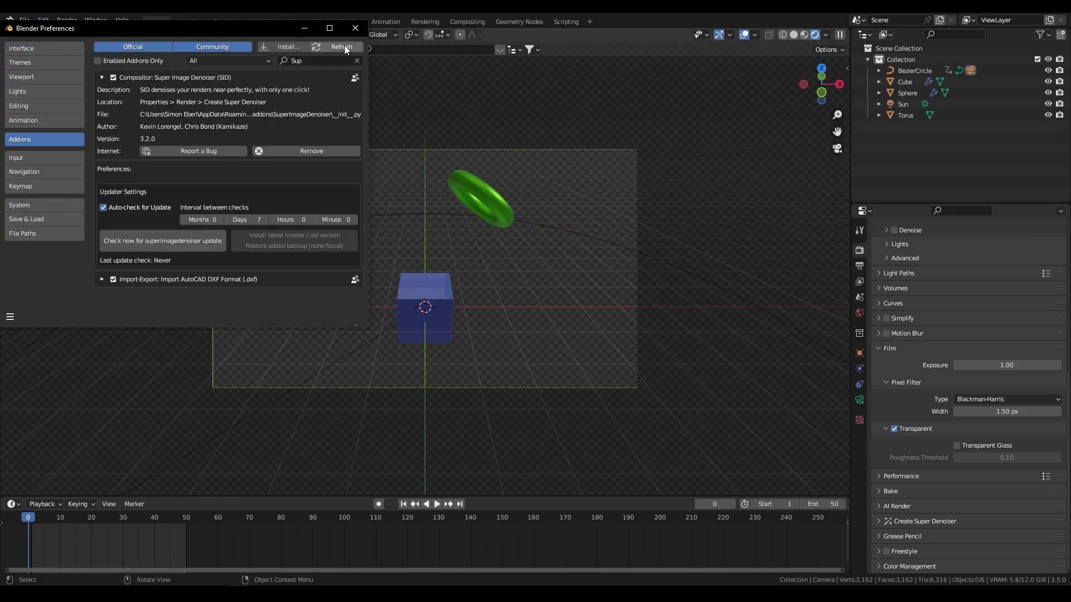
pyautogui.click(354, 29)
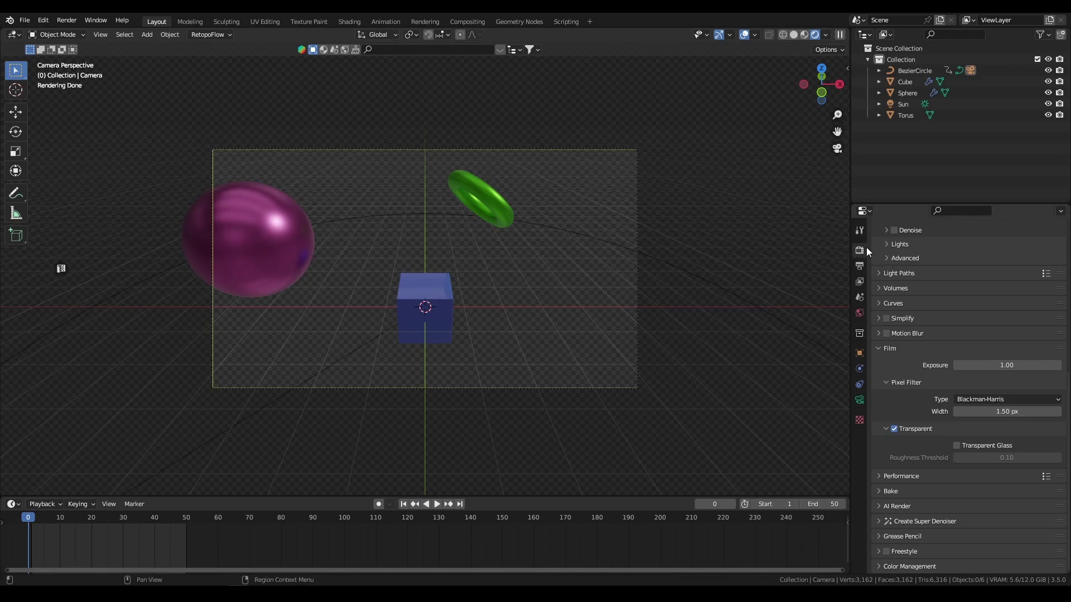
# Expand the Create Super Denoiser render settings and review the denoiser type, quality, render passes and Multi-Layer EXR options
pyautogui.click(912, 521)
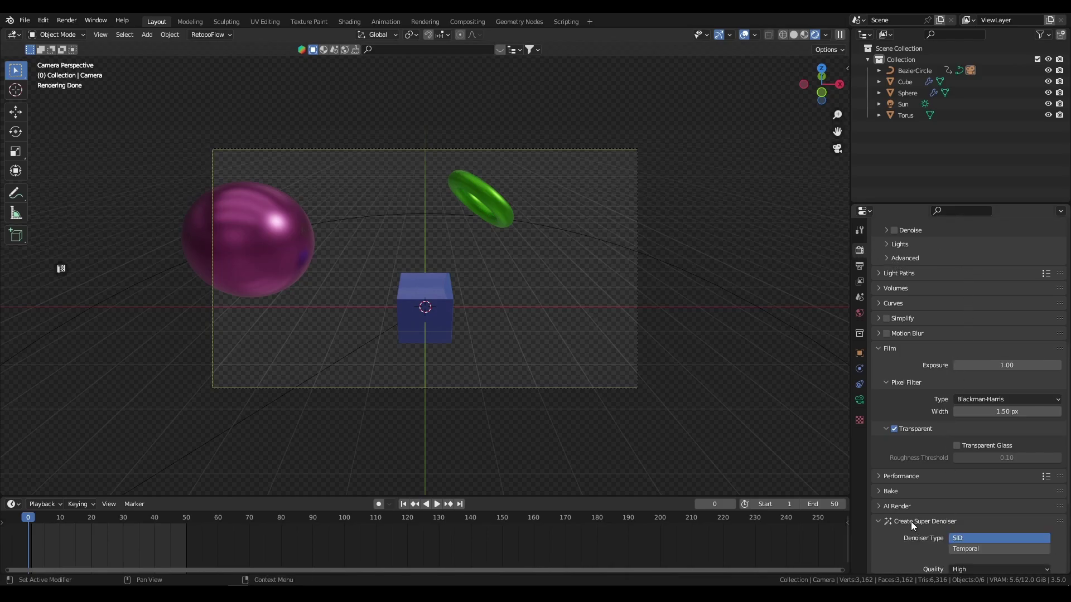
pyautogui.scroll(-4, 917, 450)
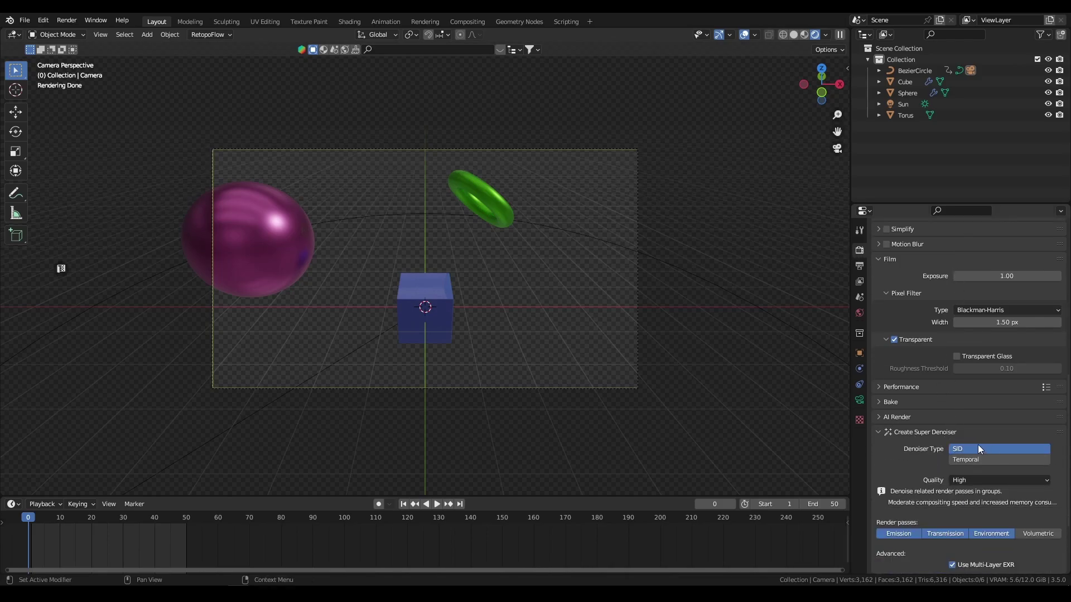
pyautogui.scroll(-2, 878, 423)
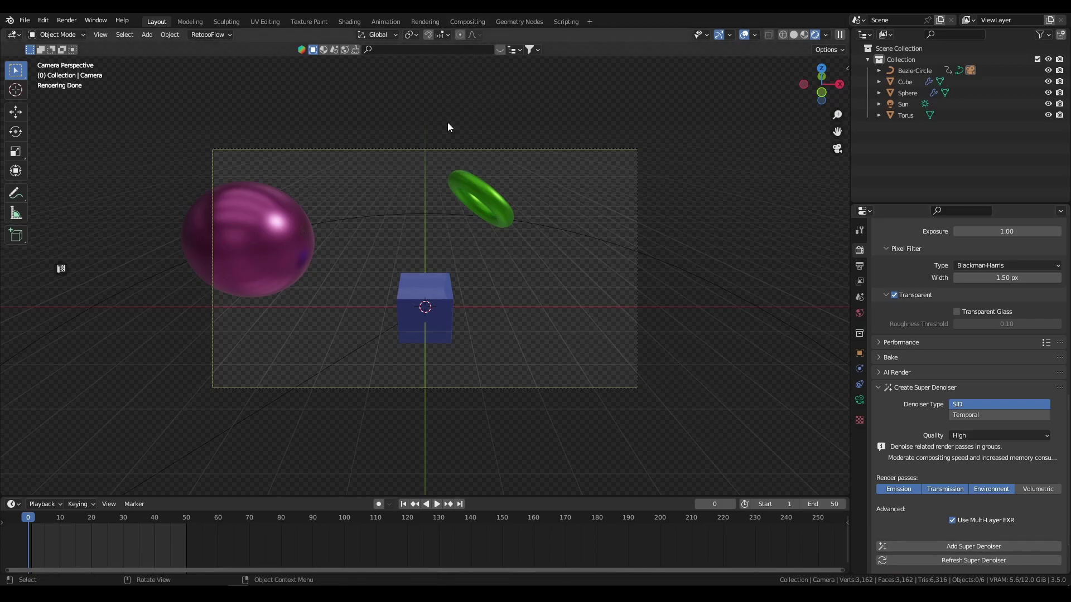
# In the Compositing workspace, move the Composite and File Output nodes up and closer to the SuperImageDenoiser group node
pyautogui.click(467, 22)
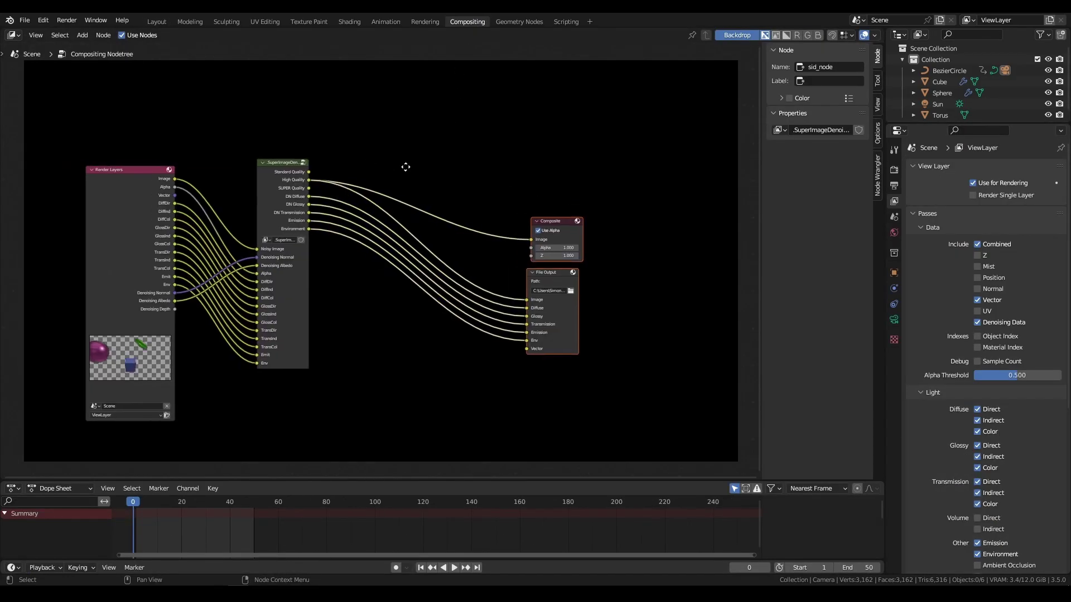
pyautogui.moveTo(407, 168)
pyautogui.mouseDown()
pyautogui.moveTo(481, 156)
pyautogui.moveTo(419, 156)
pyautogui.mouseUp()
pyautogui.moveTo(694, 187); pyautogui.dragTo(614, 279)
pyautogui.moveTo(619, 214); pyautogui.dragTo(496, 155)
pyautogui.click(424, 179)
pyautogui.scroll(1, 373, 186)
pyautogui.scroll(1, 373, 187)
pyautogui.moveTo(332, 136); pyautogui.dragTo(323, 135)
pyautogui.scroll(2, 401, 150)
pyautogui.moveTo(401, 149); pyautogui.dragTo(383, 172)
pyautogui.moveTo(514, 205)
pyautogui.mouseDown()
pyautogui.moveTo(500, 204)
pyautogui.moveTo(523, 199)
pyautogui.mouseUp()
pyautogui.moveTo(433, 199); pyautogui.dragTo(487, 204)
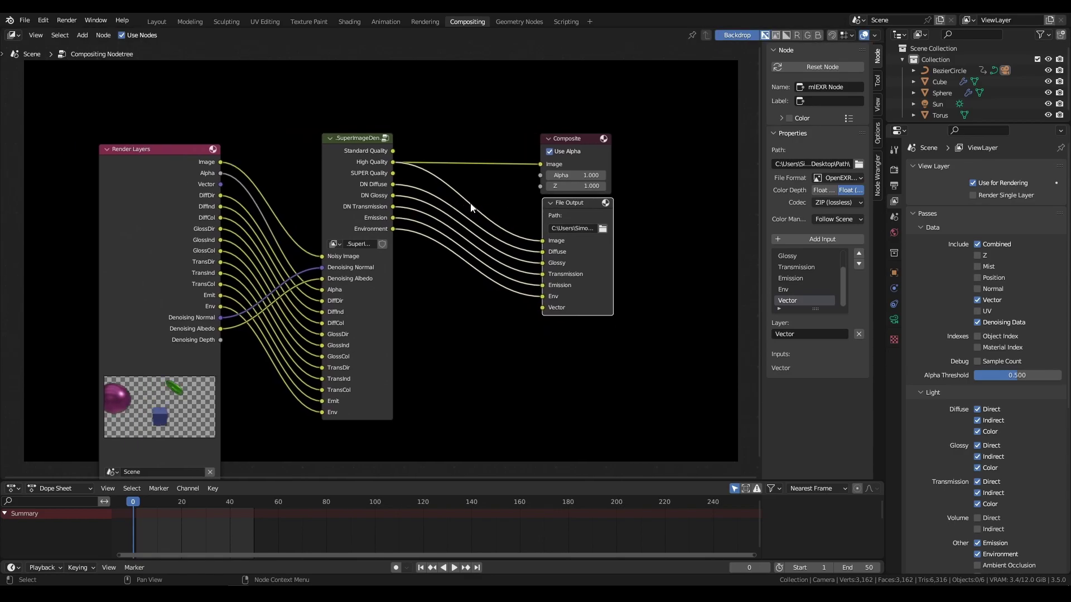
pyautogui.moveTo(584, 213); pyautogui.dragTo(582, 215)
# Examine the File Output node's inputs and its properties, including the OpenEXR format settings and the Vector layer
pyautogui.scroll(1, 534, 327)
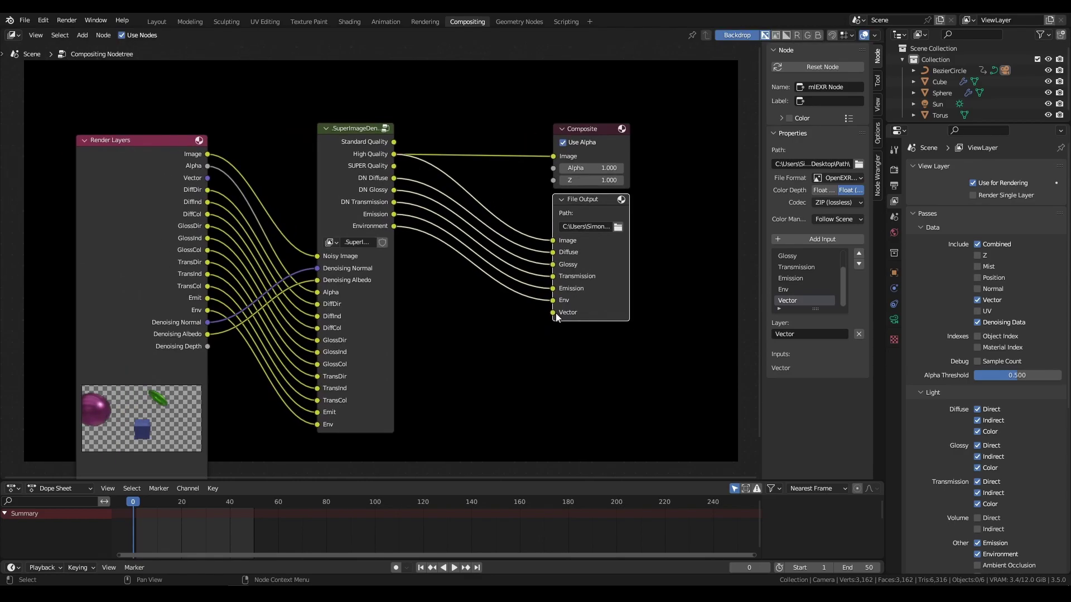
pyautogui.moveTo(608, 275); pyautogui.dragTo(564, 259)
pyautogui.scroll(-1, 559, 258)
pyautogui.moveTo(323, 214); pyautogui.dragTo(395, 223)
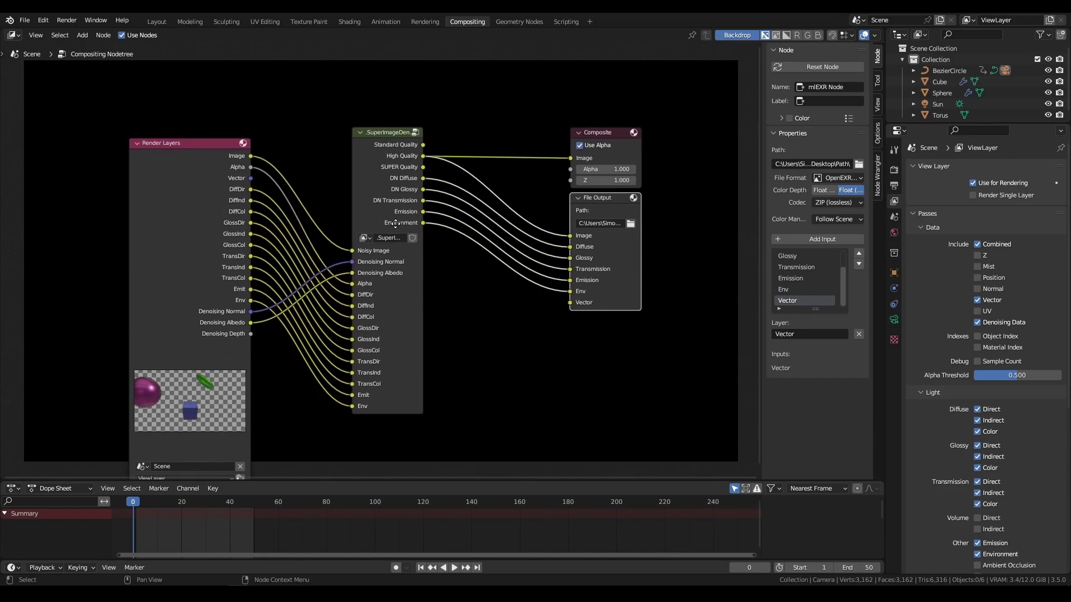
pyautogui.moveTo(568, 223); pyautogui.dragTo(491, 218)
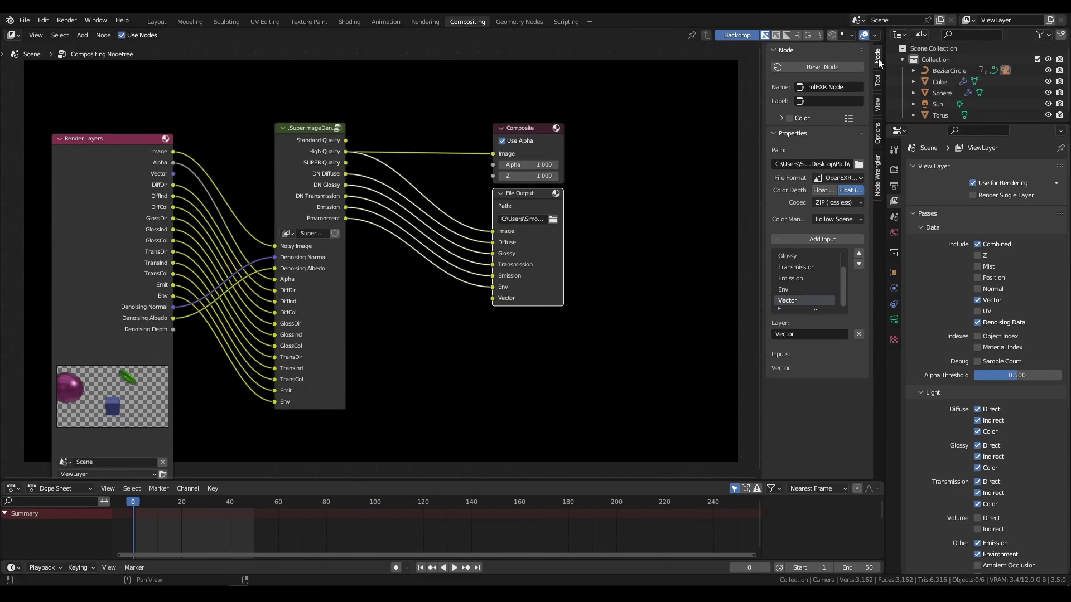
pyautogui.click(789, 134)
pyautogui.click(789, 134)
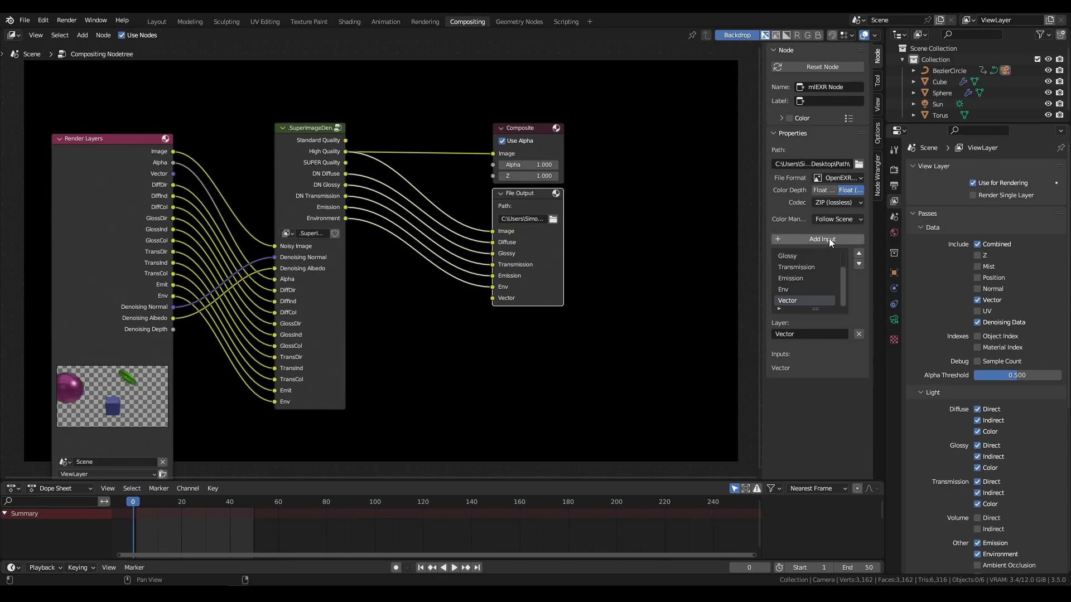
pyautogui.hscroll(-5, 465, 244)
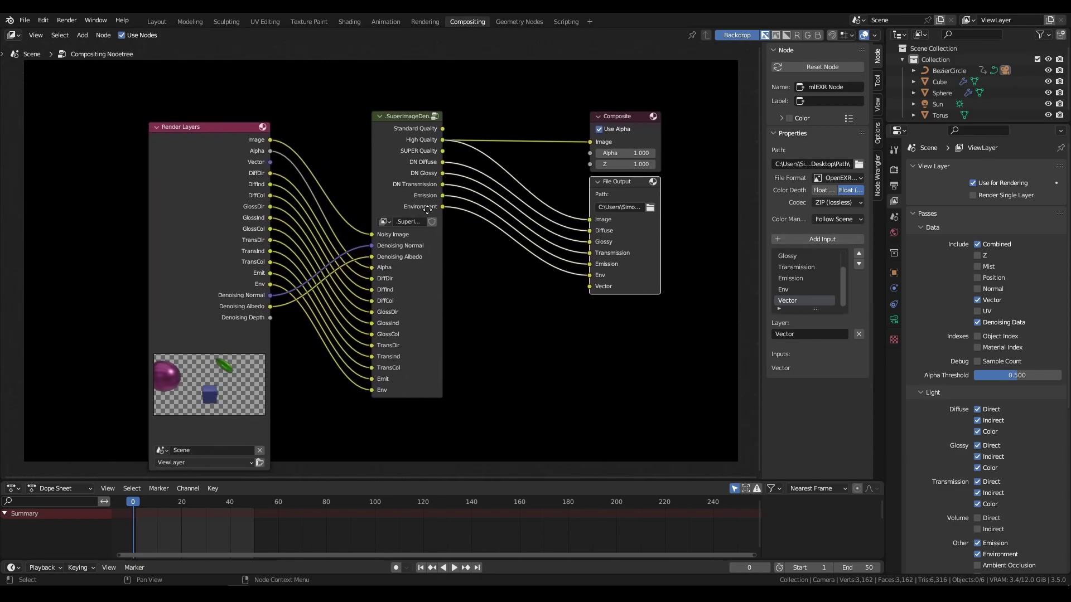
pyautogui.moveTo(459, 205); pyautogui.dragTo(437, 181)
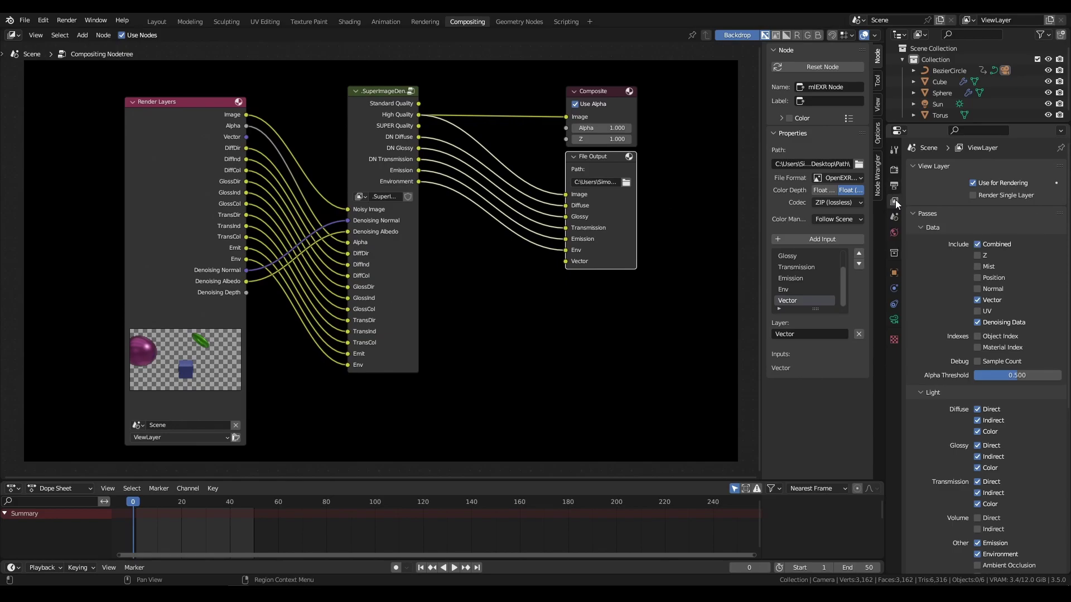
# Try toggling the view layer's Vector pass and linking the Render Layers Vector output to the File Output's Vector input
pyautogui.click(989, 303)
pyautogui.click(989, 303)
pyautogui.moveTo(427, 214); pyautogui.dragTo(456, 227)
pyautogui.scroll(-1, 456, 227)
pyautogui.moveTo(256, 152); pyautogui.dragTo(584, 262)
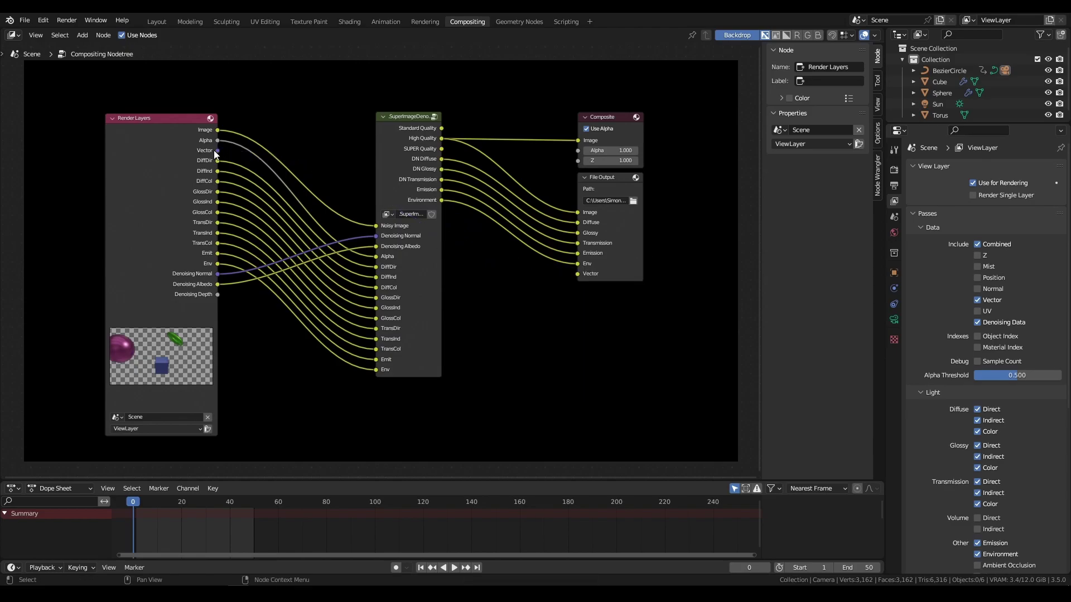
pyautogui.moveTo(217, 151); pyautogui.dragTo(476, 263)
# Space out the node tree by repositioning the Render Layers and SuperImageDenoiser nodes, leaving all nodes deselected
pyautogui.moveTo(164, 132); pyautogui.dragTo(147, 125)
pyautogui.scroll(-1, 355, 208)
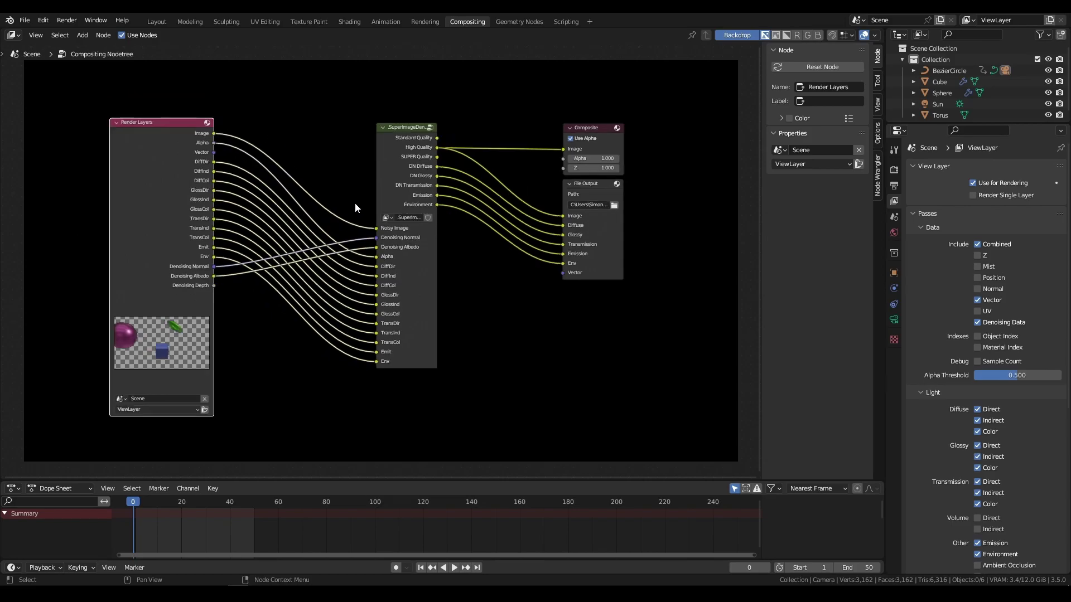
pyautogui.scroll(-1, 355, 208)
pyautogui.moveTo(411, 161); pyautogui.dragTo(383, 141)
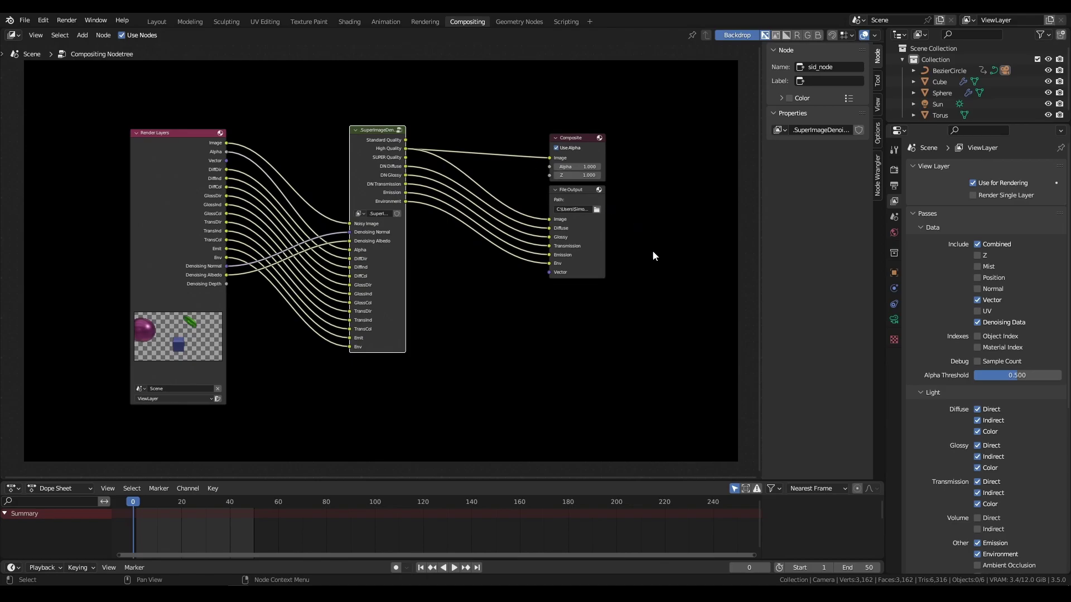
pyautogui.moveTo(648, 249); pyautogui.dragTo(502, 162)
pyautogui.click(462, 306)
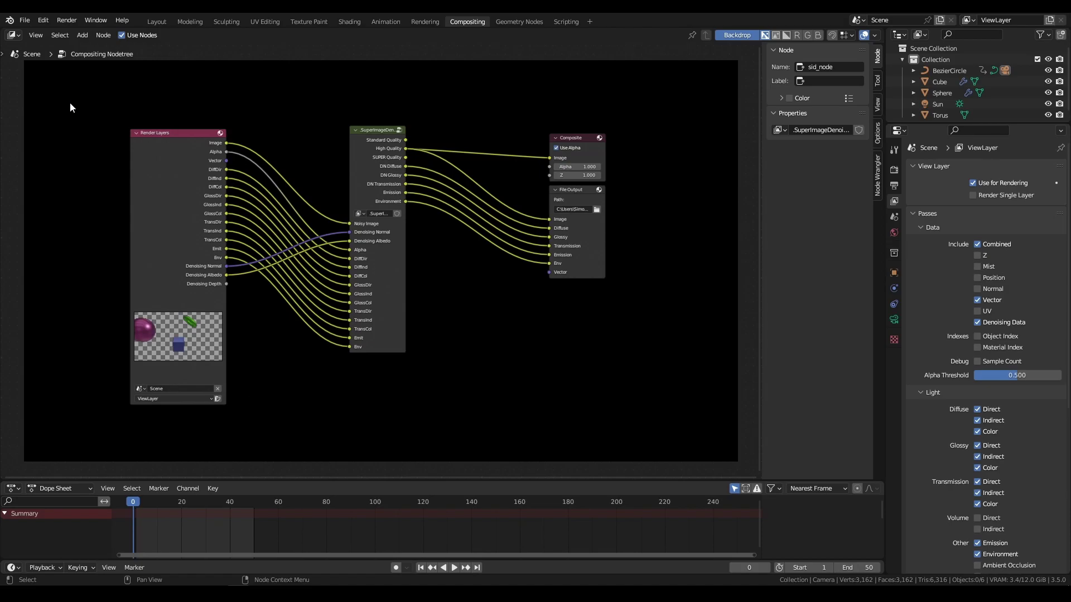
# Browse the node trees available to append, including RSMB_Motion_Vector_AOV_v1.2, and close the file browser without appending
pyautogui.click(28, 20)
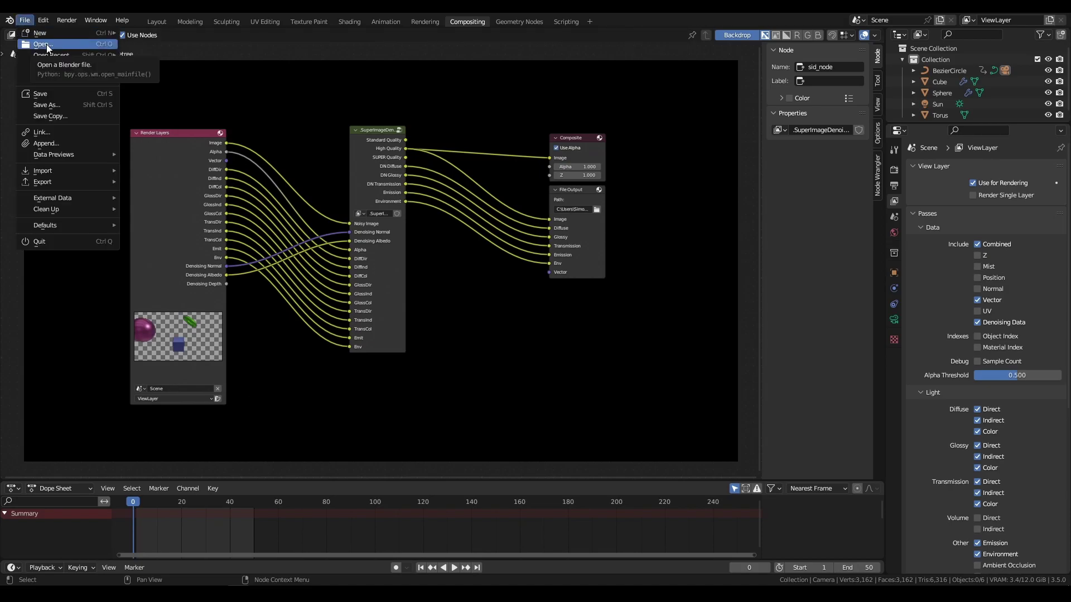
pyautogui.click(91, 144)
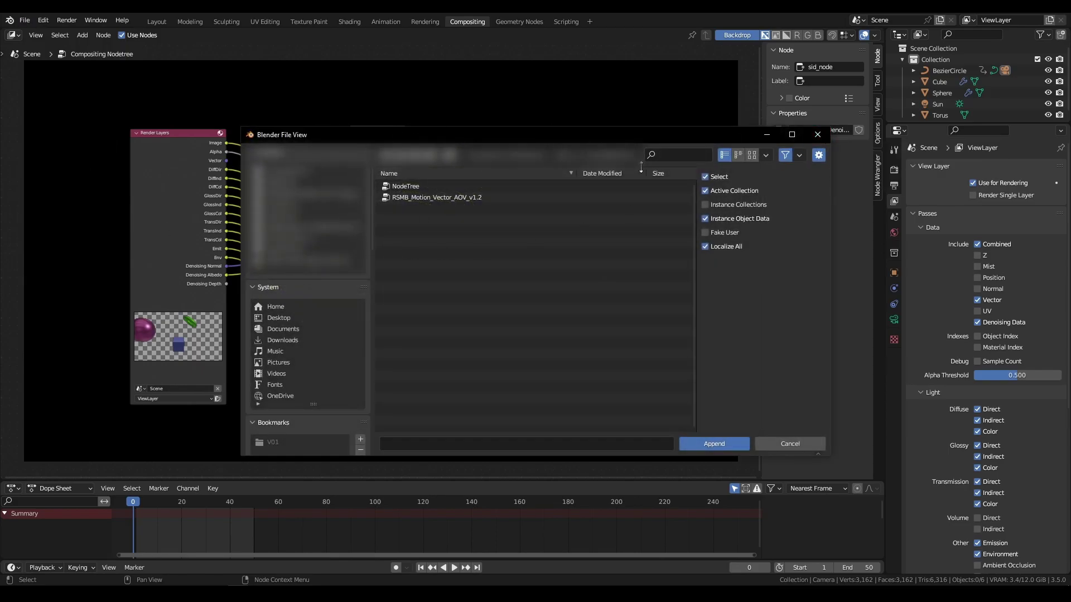
pyautogui.moveTo(307, 136); pyautogui.dragTo(310, 117)
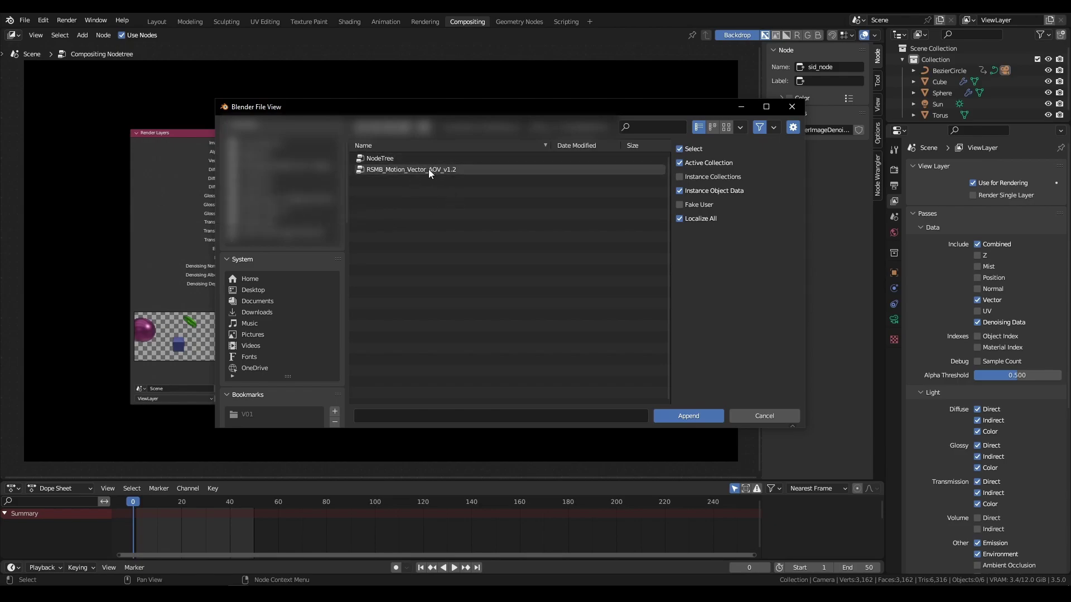
pyautogui.click(801, 105)
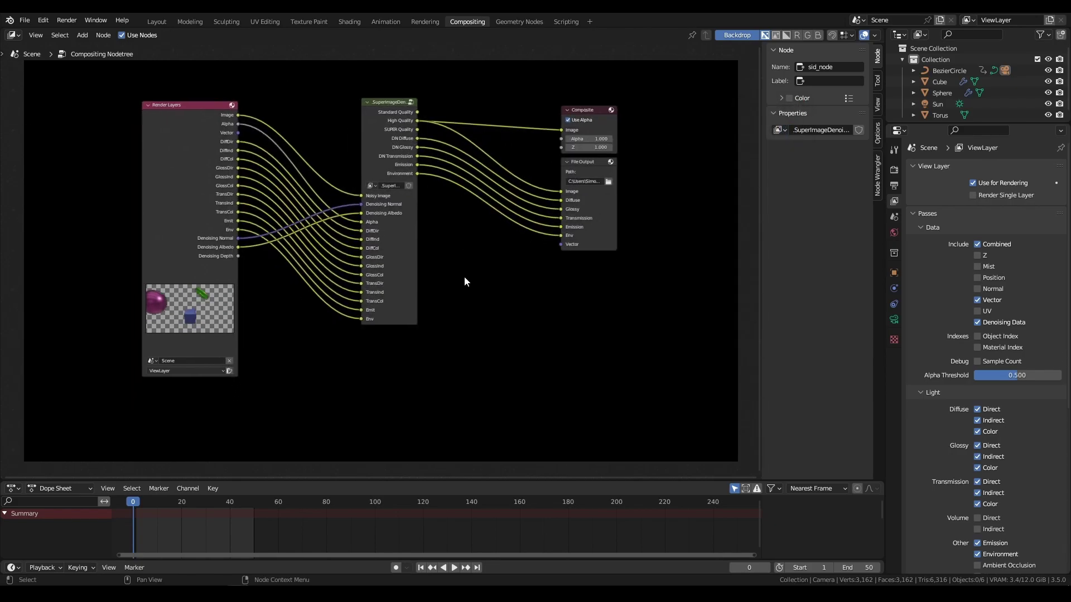
# Add the RSMB_Motion_Vector_AOV node group below the SuperImageDenoiser node
pyautogui.hotkey('shift', 'a')
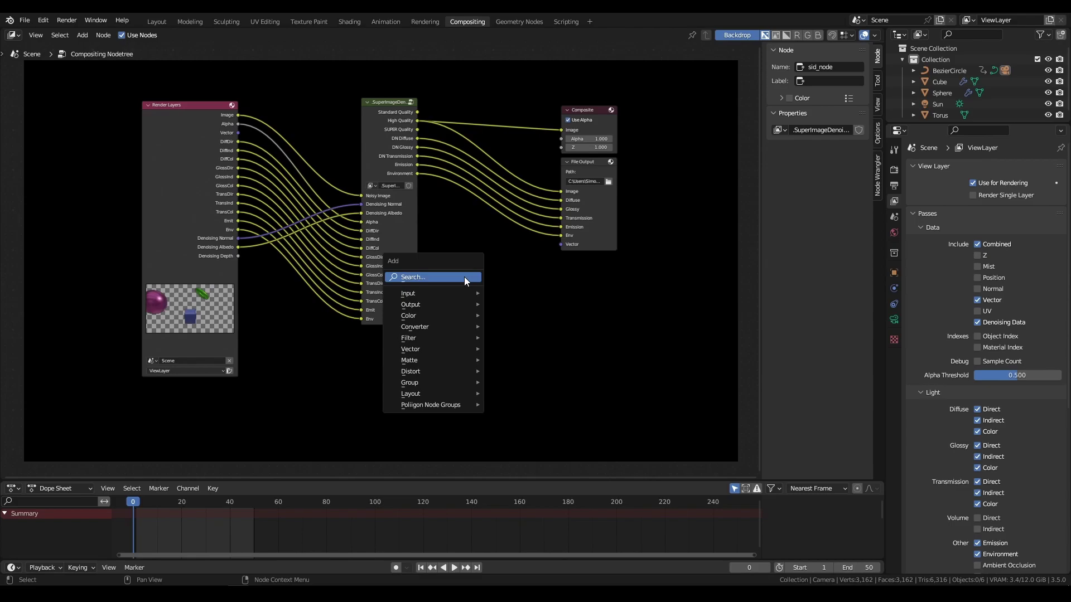
pyautogui.click(464, 276)
pyautogui.write('RS')
pyautogui.click(502, 297)
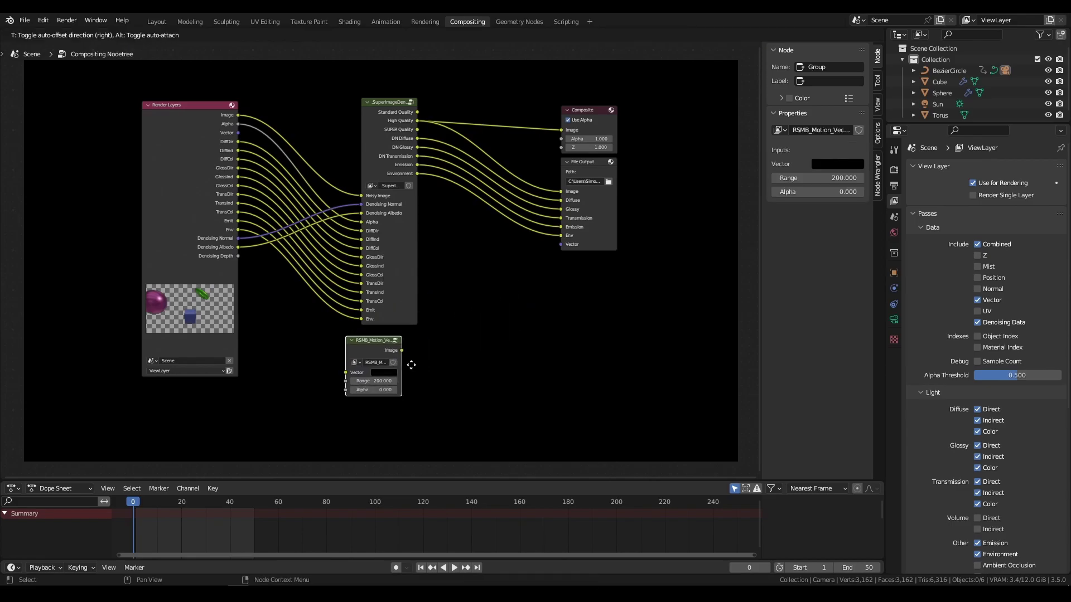
pyautogui.click(381, 347)
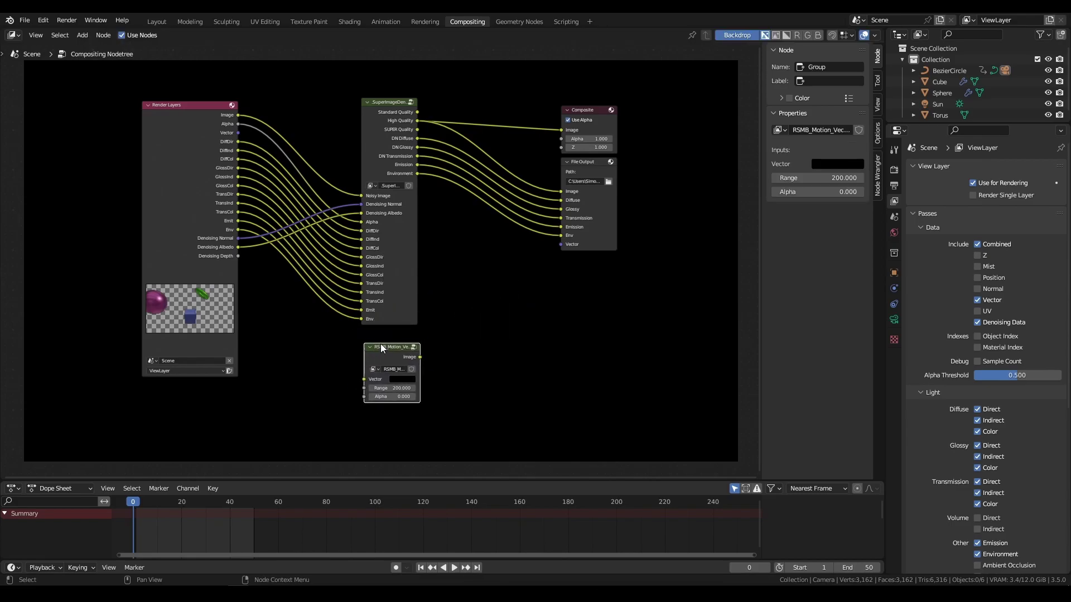
# Link the Render Layers Vector and Alpha outputs to the matching RSMB motion vector inputs, and align that group beneath the denoiser
pyautogui.moveTo(390, 320); pyautogui.dragTo(430, 336)
pyautogui.moveTo(428, 374); pyautogui.dragTo(425, 336)
pyautogui.scroll(2, 425, 336)
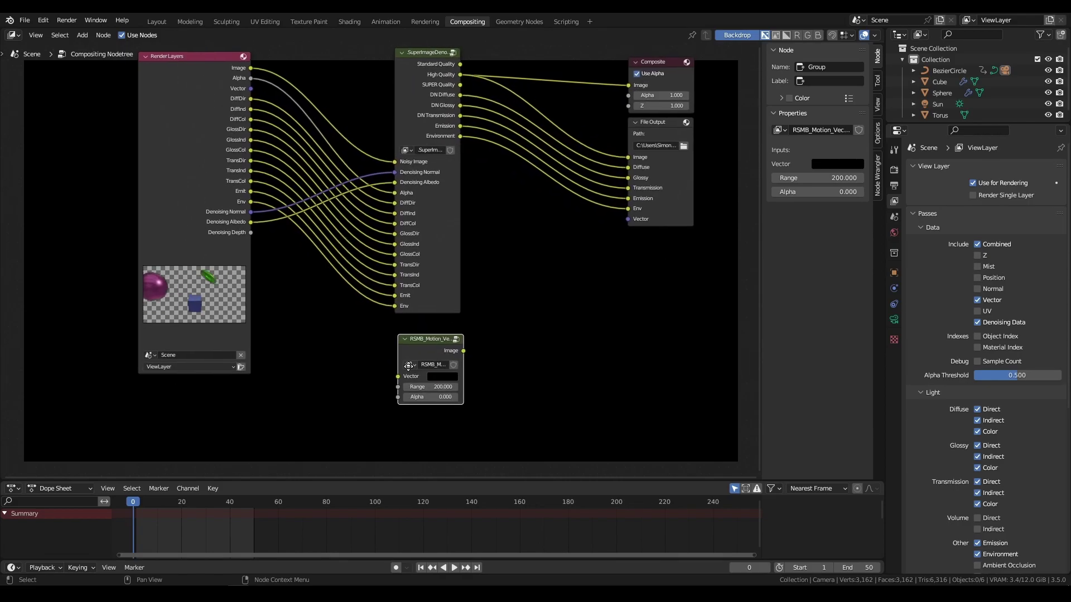
pyautogui.scroll(-1, 373, 299)
pyautogui.moveTo(253, 104); pyautogui.dragTo(391, 371)
pyautogui.moveTo(255, 96); pyautogui.dragTo(391, 390)
pyautogui.moveTo(429, 337); pyautogui.dragTo(426, 327)
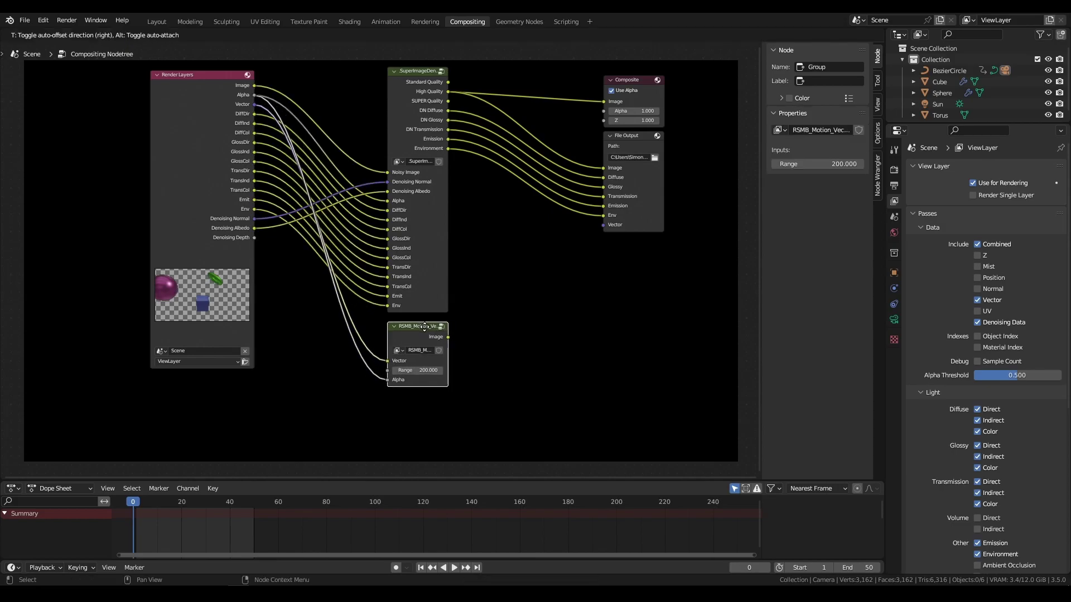
pyautogui.click(192, 109)
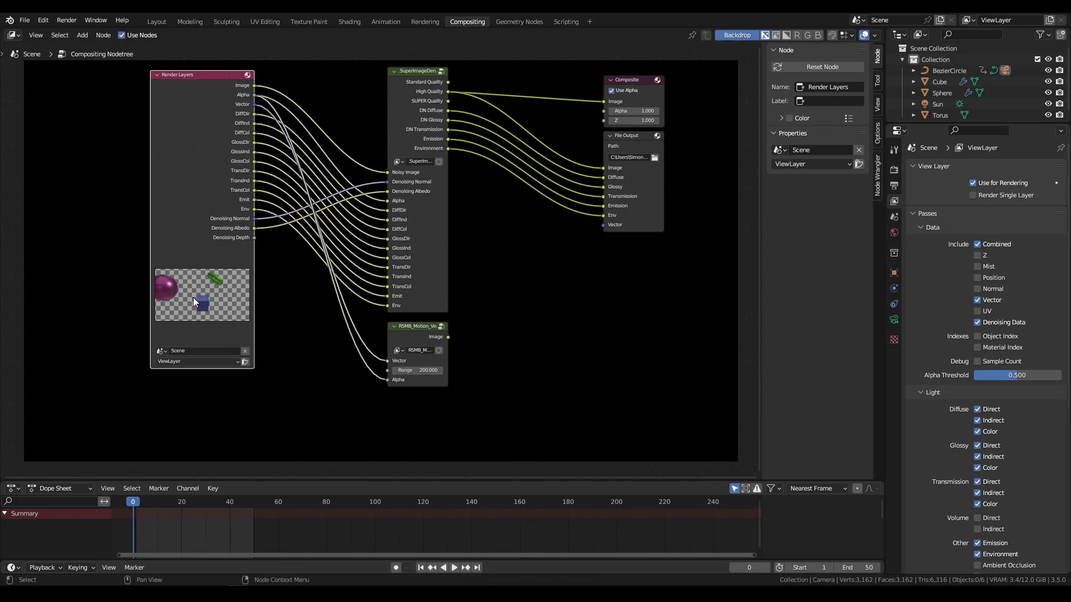
# Add a Viewer node below the File Output node and link the RSMB motion vector group's Image output to it
pyautogui.moveTo(456, 337); pyautogui.dragTo(451, 383)
pyautogui.hotkey('shift', 'a')
pyautogui.click(481, 346)
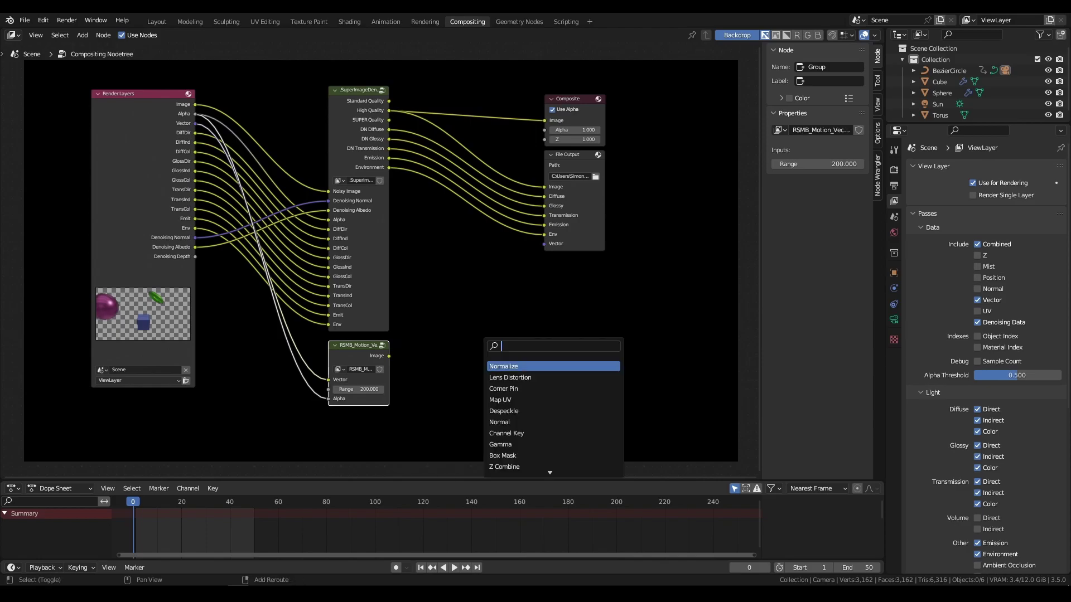
pyautogui.write('vi')
pyautogui.press('Return')
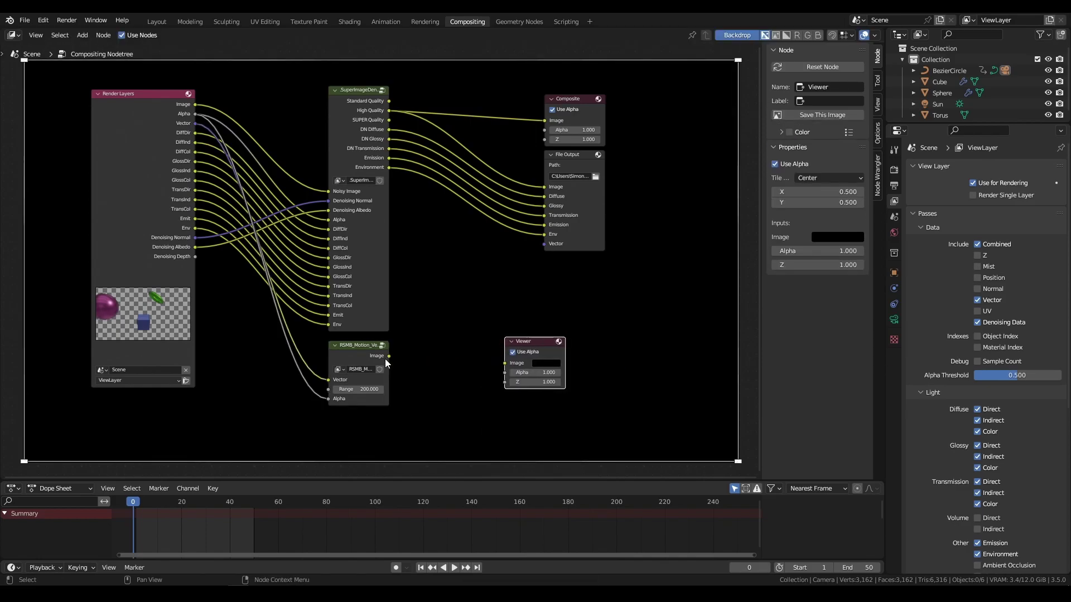
pyautogui.moveTo(389, 356); pyautogui.dragTo(585, 326)
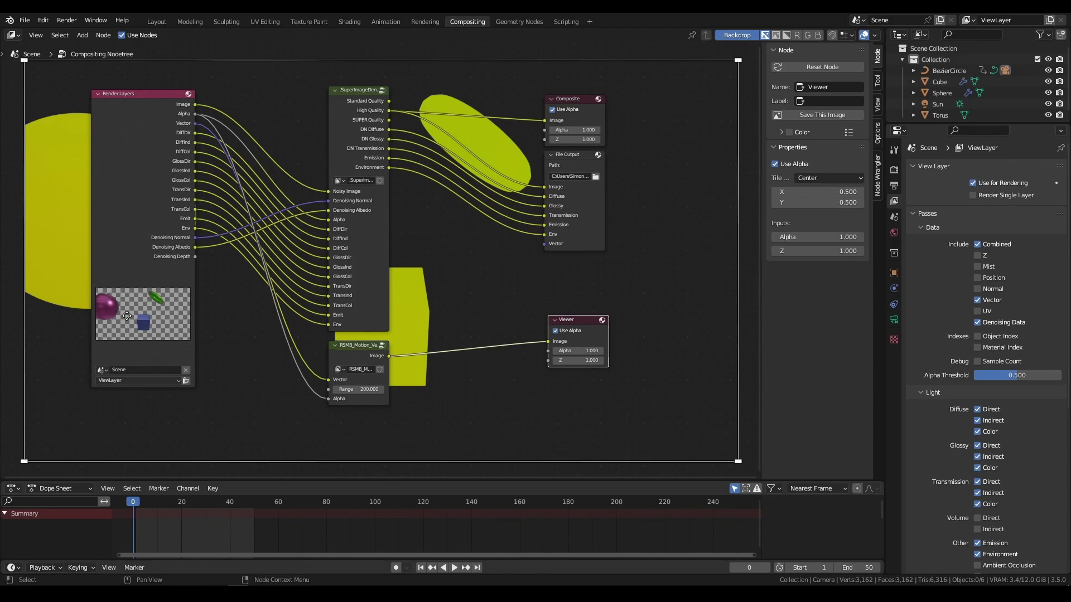
# Inspect the motion vector preview by switching the backdrop off and on, and select the RSMB motion vector group
pyautogui.moveTo(434, 333); pyautogui.dragTo(457, 321)
pyautogui.scroll(1, 474, 318)
pyautogui.moveTo(574, 302); pyautogui.dragTo(542, 306)
pyautogui.click(742, 33)
pyautogui.click(742, 32)
pyautogui.click(397, 316)
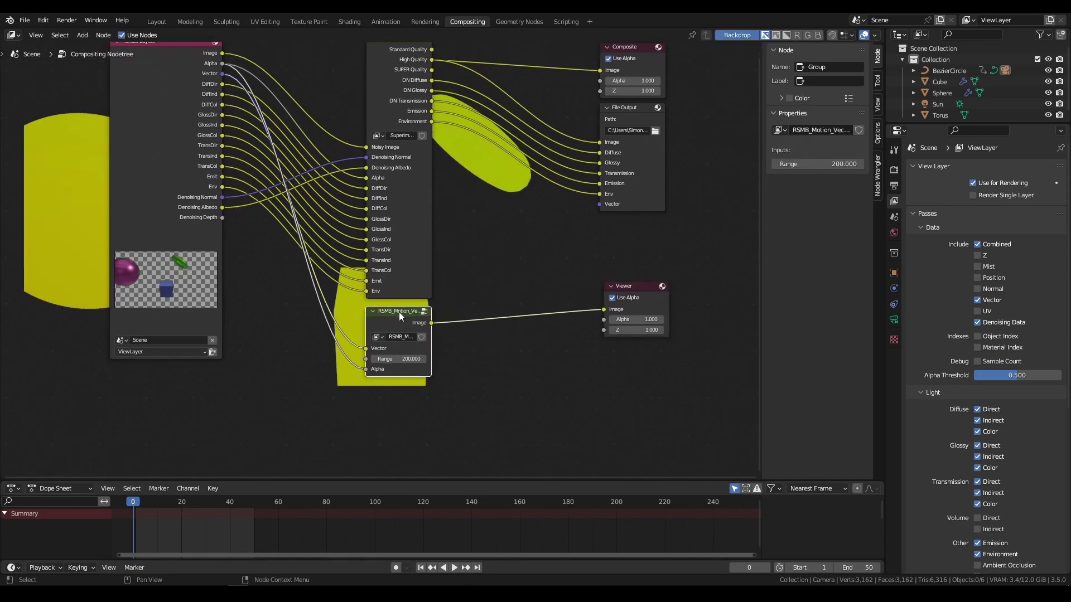
# Set the Range of the RSMB motion vector group to 8
pyautogui.scroll(1, 399, 312)
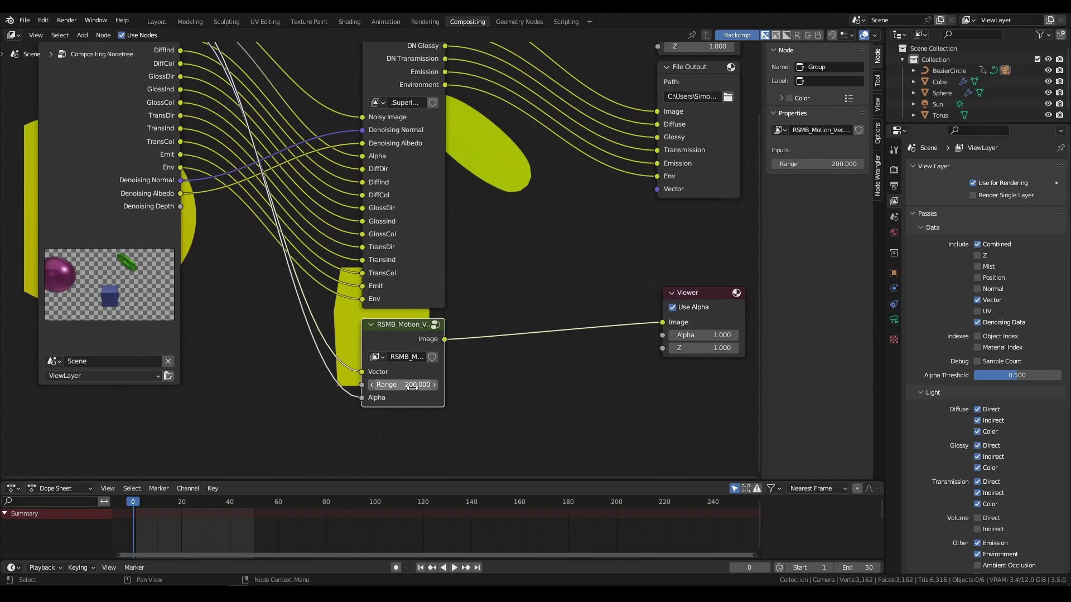
pyautogui.scroll(-3, 320, 289)
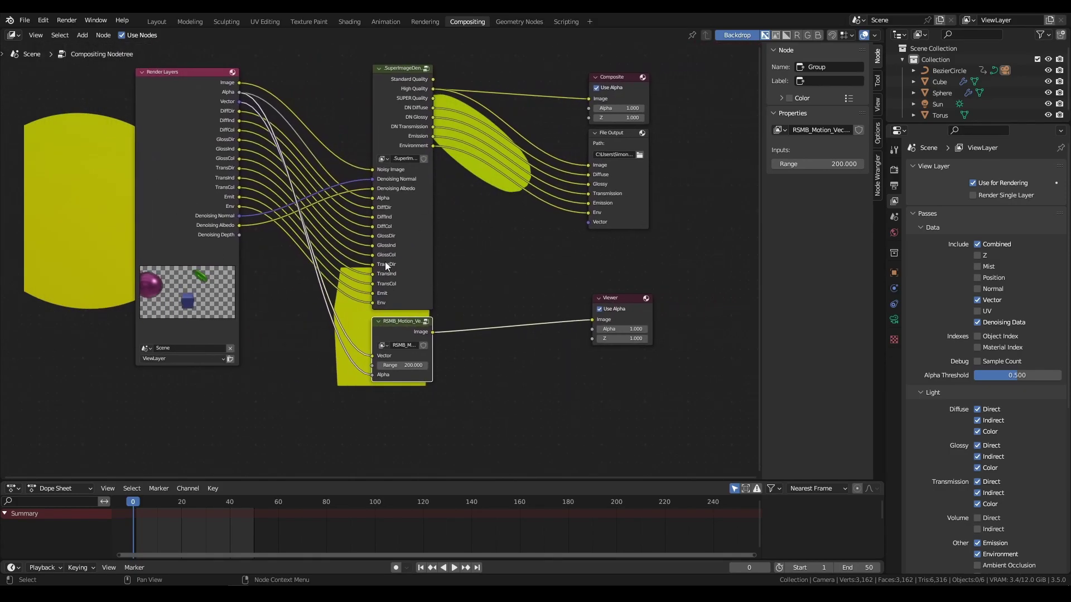
pyautogui.scroll(1, 396, 326)
pyautogui.scroll(-1, 442, 336)
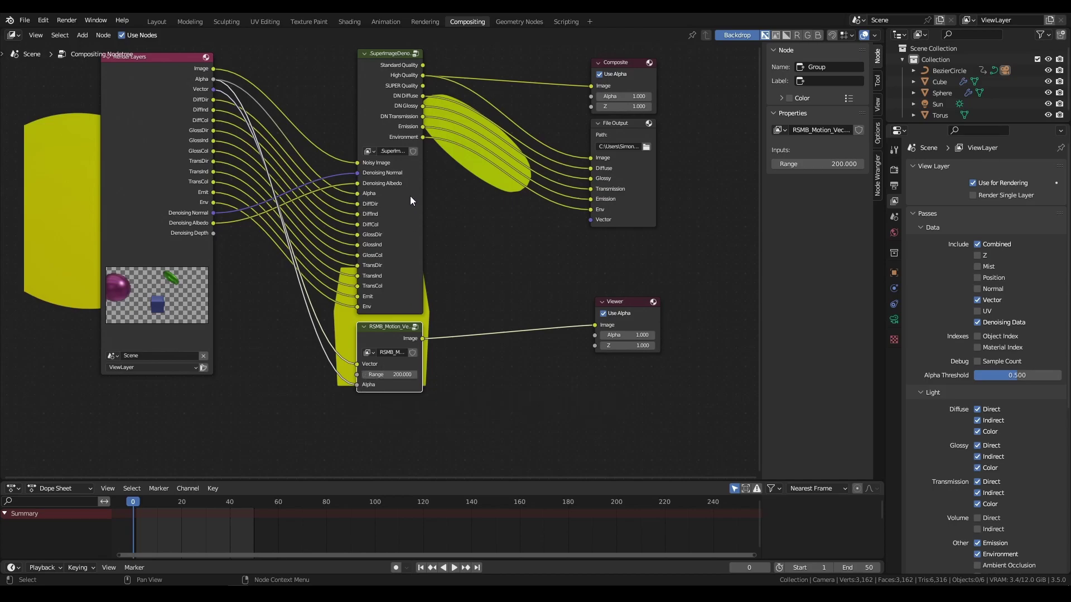
pyautogui.click(394, 374)
pyautogui.write('8')
pyautogui.press('Return')
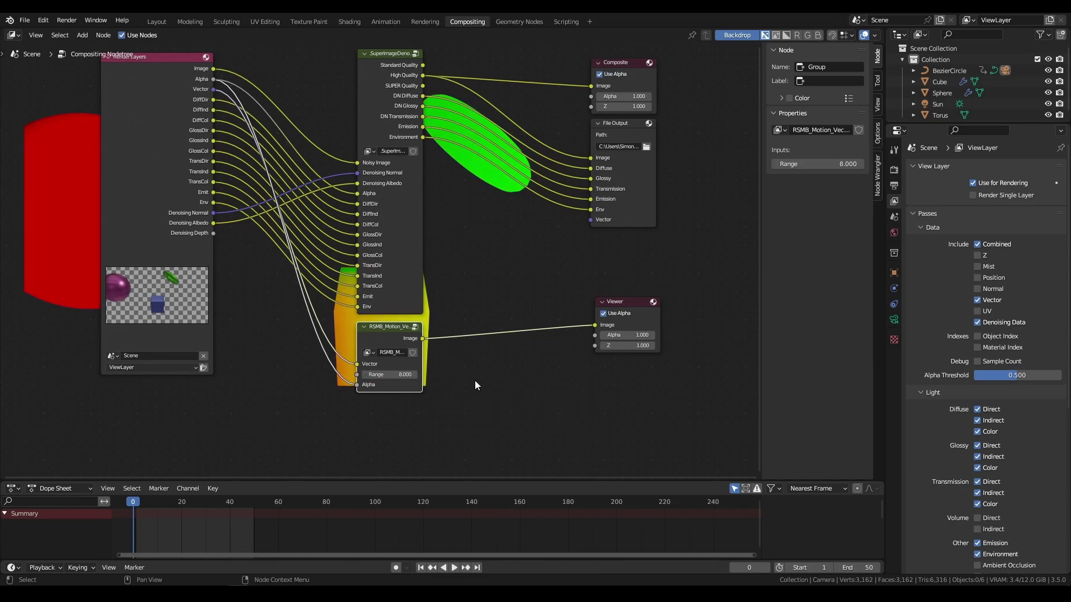
# Select the File Output node and widen the sidebar so its output path and format settings can be read in full
pyautogui.moveTo(502, 291); pyautogui.dragTo(476, 275)
pyautogui.moveTo(380, 246); pyautogui.dragTo(479, 246)
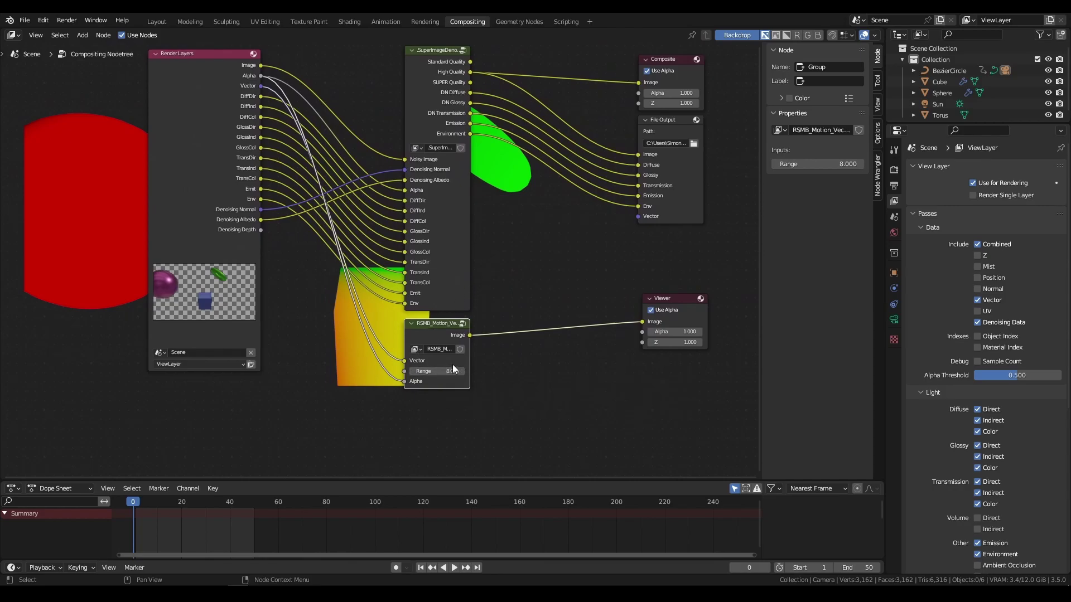
pyautogui.moveTo(618, 255); pyautogui.dragTo(527, 295)
pyautogui.moveTo(527, 257); pyautogui.dragTo(495, 277)
pyautogui.click(520, 170)
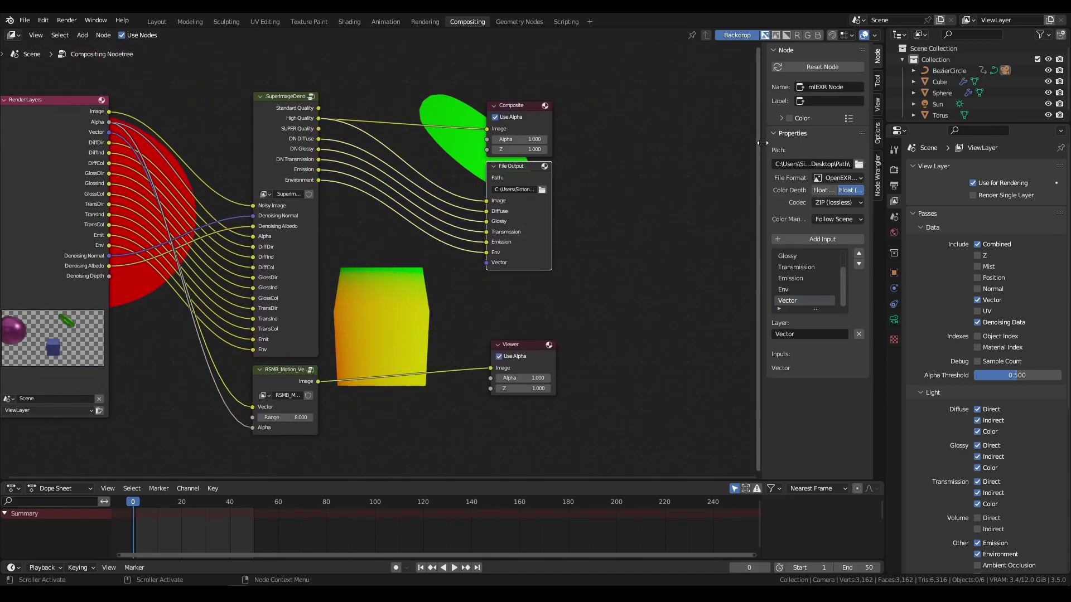
pyautogui.moveTo(762, 146); pyautogui.dragTo(631, 146)
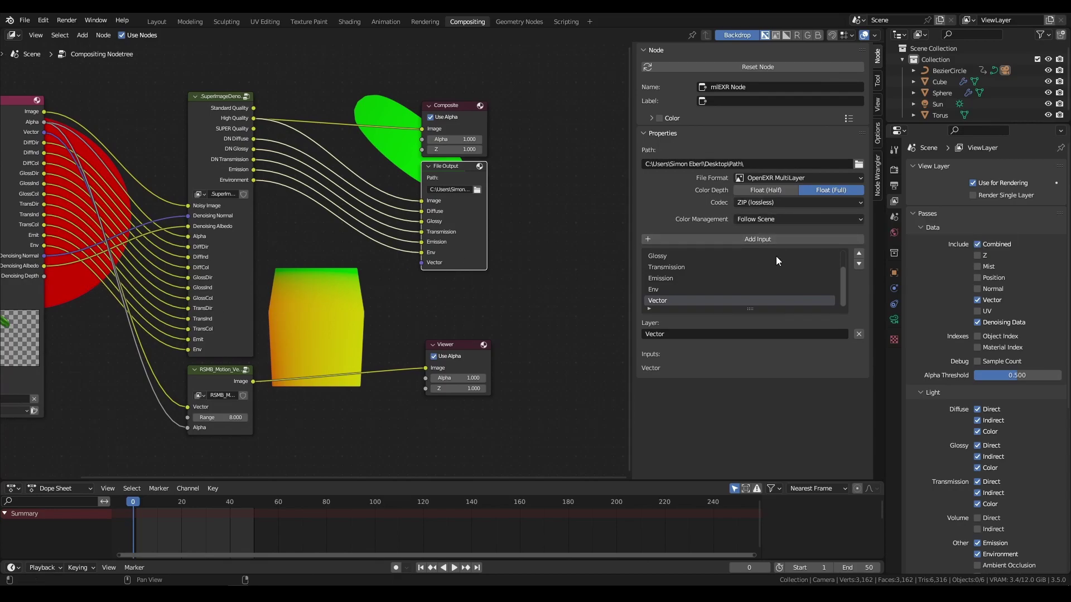
# Link the RSMB motion vector group's Image output to the File Output node's Vector input
pyautogui.scroll(1, 325, 384)
pyautogui.moveTo(262, 370); pyautogui.dragTo(357, 331)
pyautogui.moveTo(344, 373); pyautogui.dragTo(531, 246)
pyautogui.hscroll(3, 555, 231)
pyautogui.scroll(1, 565, 211)
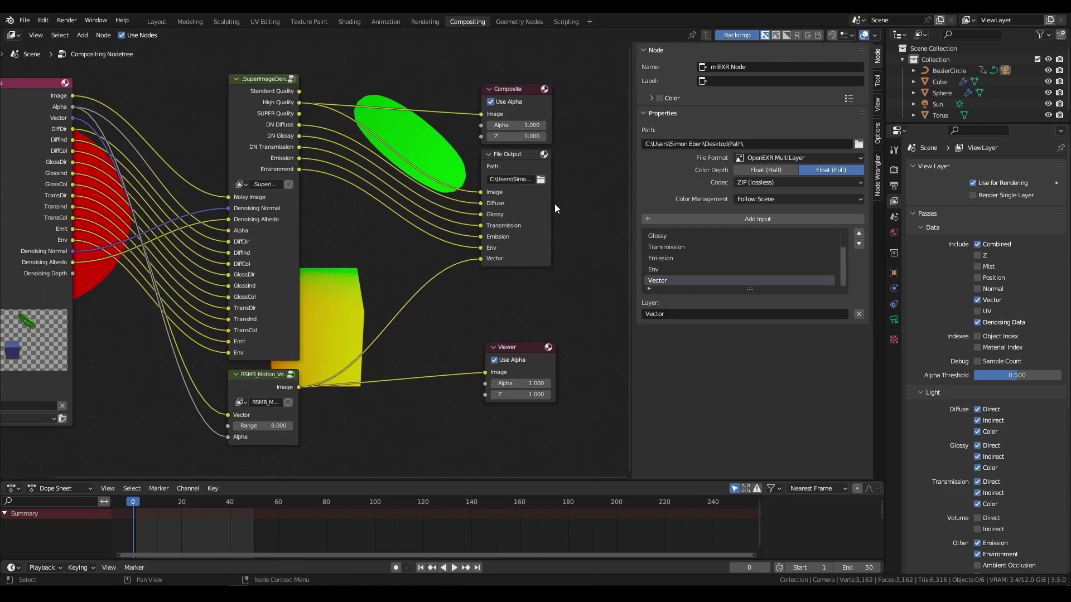
# Select the Viewer node, and set the RSMB motion vector group's Range to 14.2
pyautogui.click(508, 368)
pyautogui.press('Home')
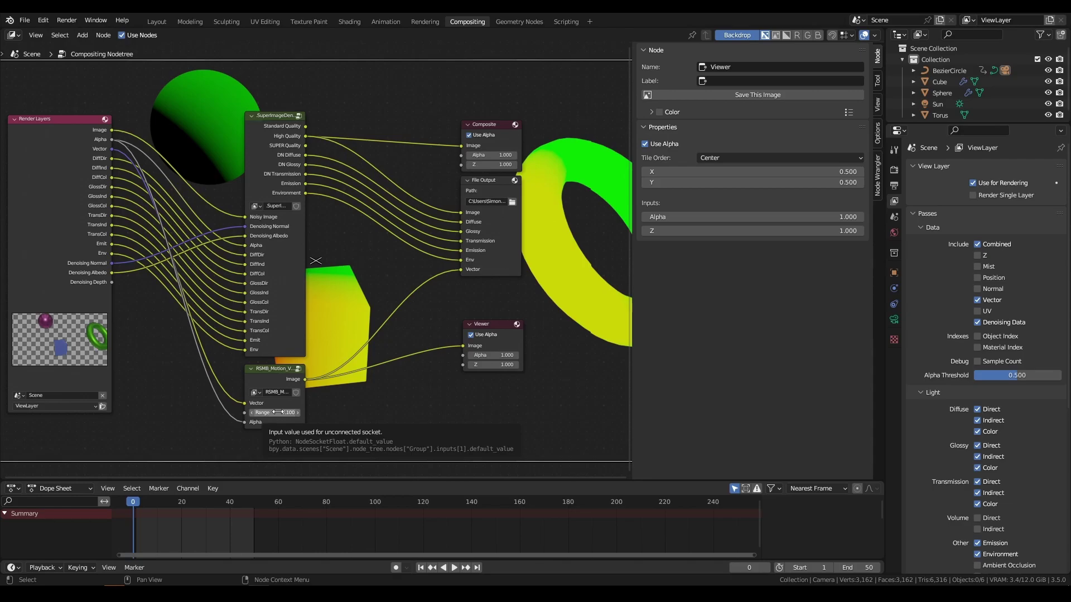
pyautogui.moveTo(278, 412); pyautogui.dragTo(312, 412)
pyautogui.moveTo(333, 375); pyautogui.dragTo(453, 347)
pyautogui.scroll(-1, 453, 347)
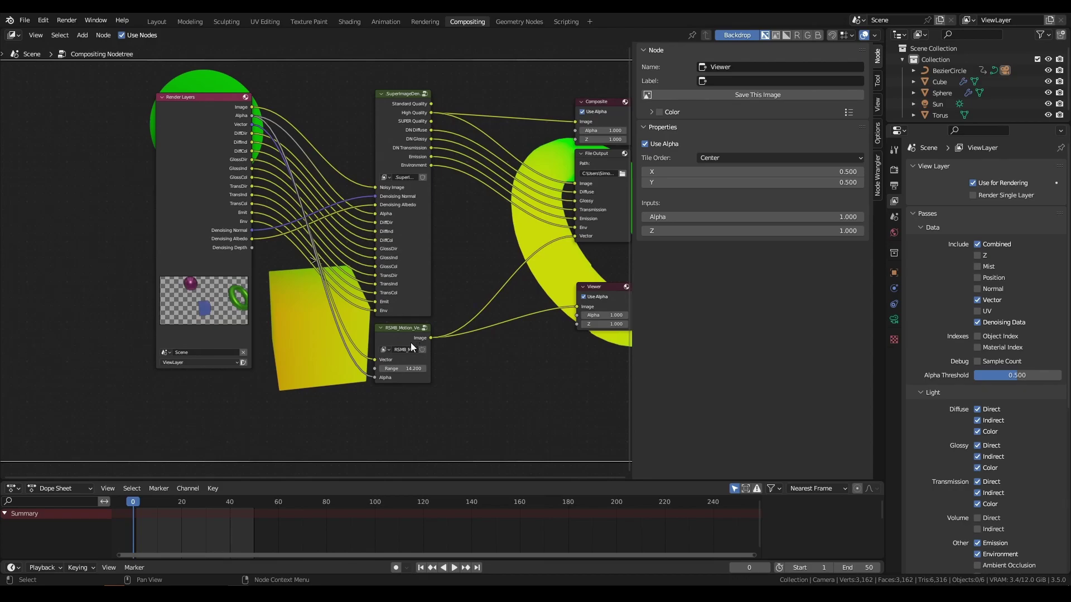
pyautogui.moveTo(410, 342); pyautogui.dragTo(326, 326)
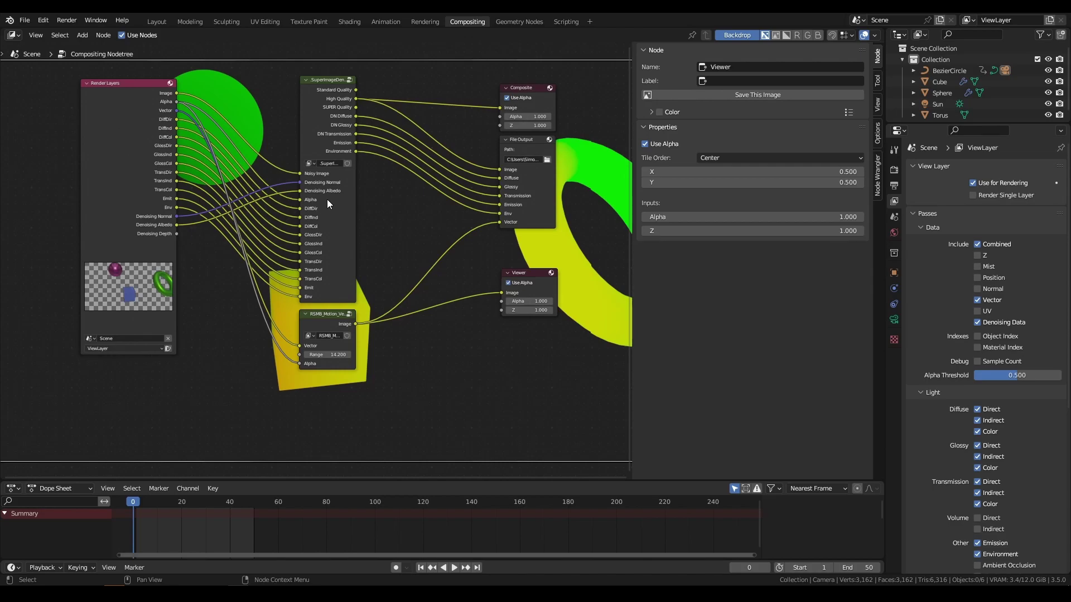
# Select the RSMB motion vector group and move it away from the denoiser, further towards the output nodes
pyautogui.scroll(-1, 326, 234)
pyautogui.scroll(2, 299, 316)
pyautogui.moveTo(339, 305); pyautogui.dragTo(304, 331)
pyautogui.click(306, 329)
pyautogui.scroll(1, 289, 353)
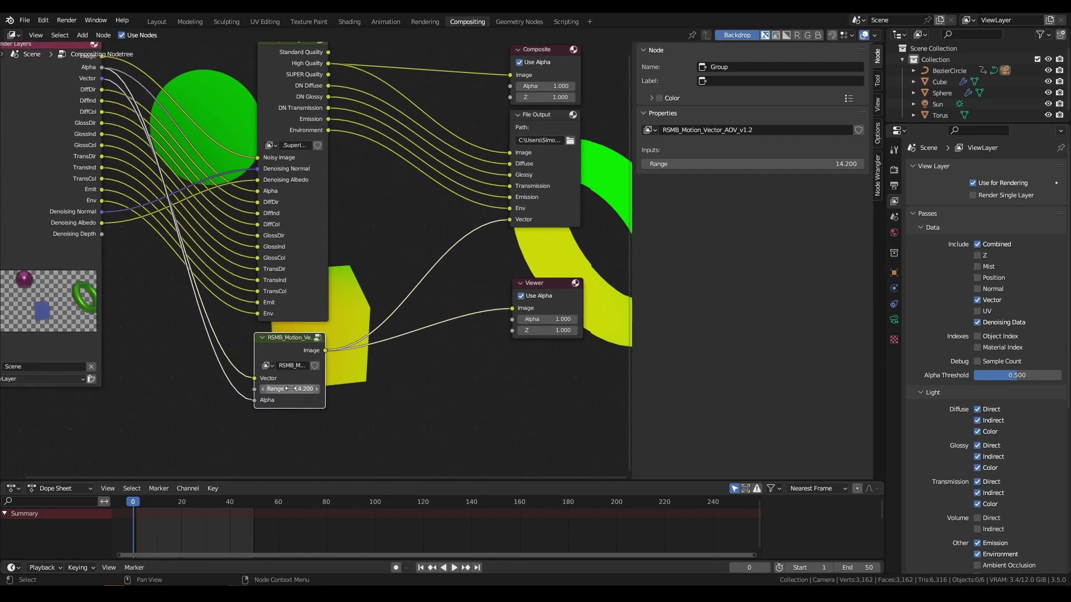
pyautogui.scroll(-2, 294, 384)
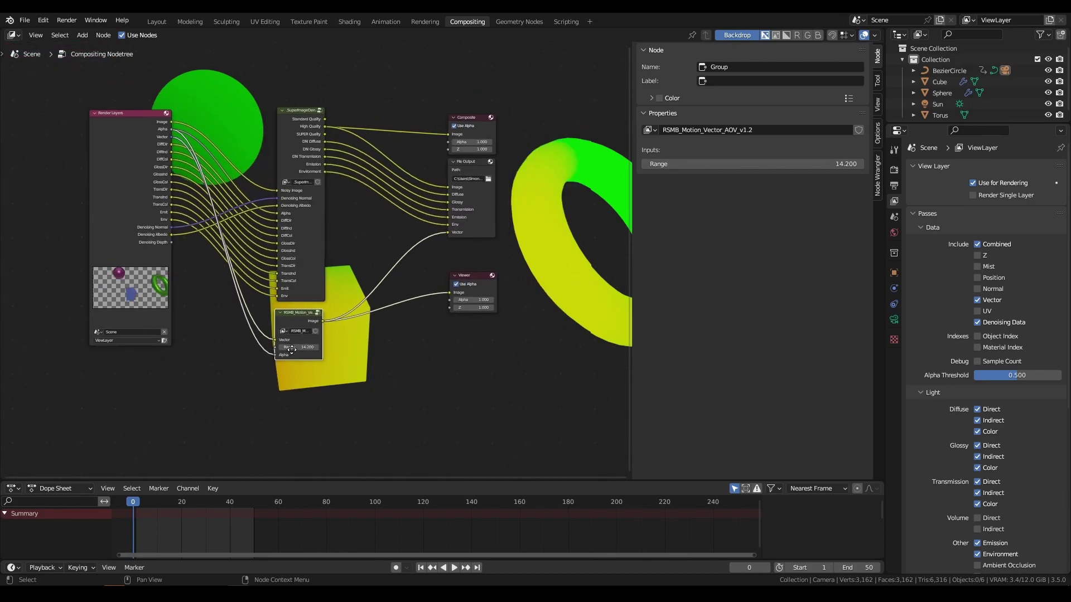
pyautogui.hscroll(-3, 287, 207)
pyautogui.moveTo(256, 136); pyautogui.dragTo(134, 134)
pyautogui.moveTo(424, 123); pyautogui.dragTo(359, 122)
pyautogui.scroll(-2, 248, 190)
pyautogui.hscroll(-1, 249, 189)
# Add a second File Output node below the RSMB motion vector group and try to link the Render Layers Vector output to it
pyautogui.hotkey('shift', 'a')
pyautogui.click(229, 306)
pyautogui.write('FlileF')
pyautogui.hotkey('ctrl', 'a')
pyautogui.write('File')
pyautogui.press('Return')
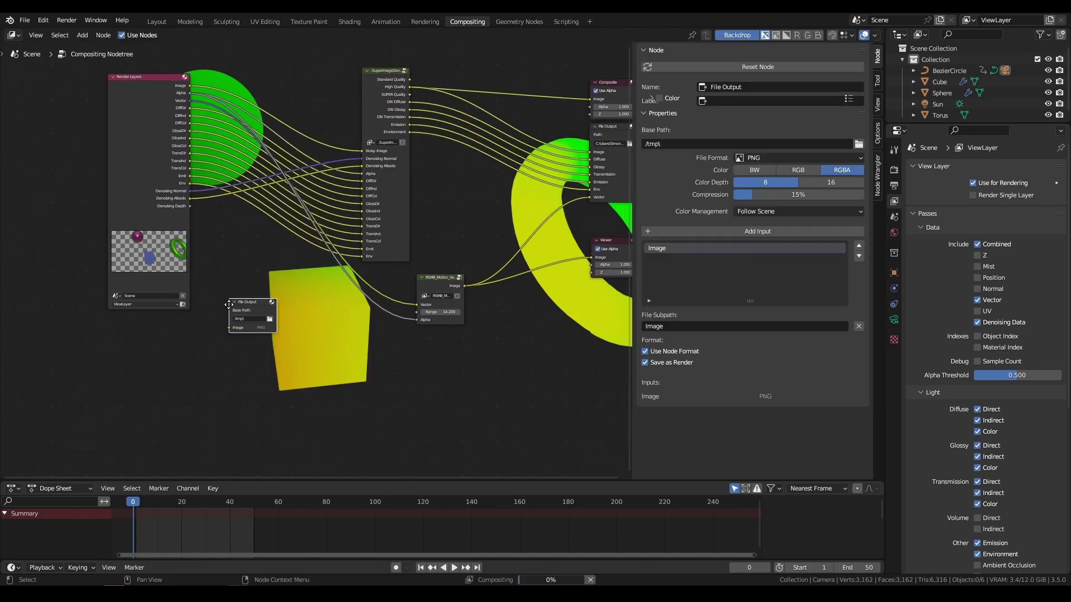
pyautogui.click(405, 355)
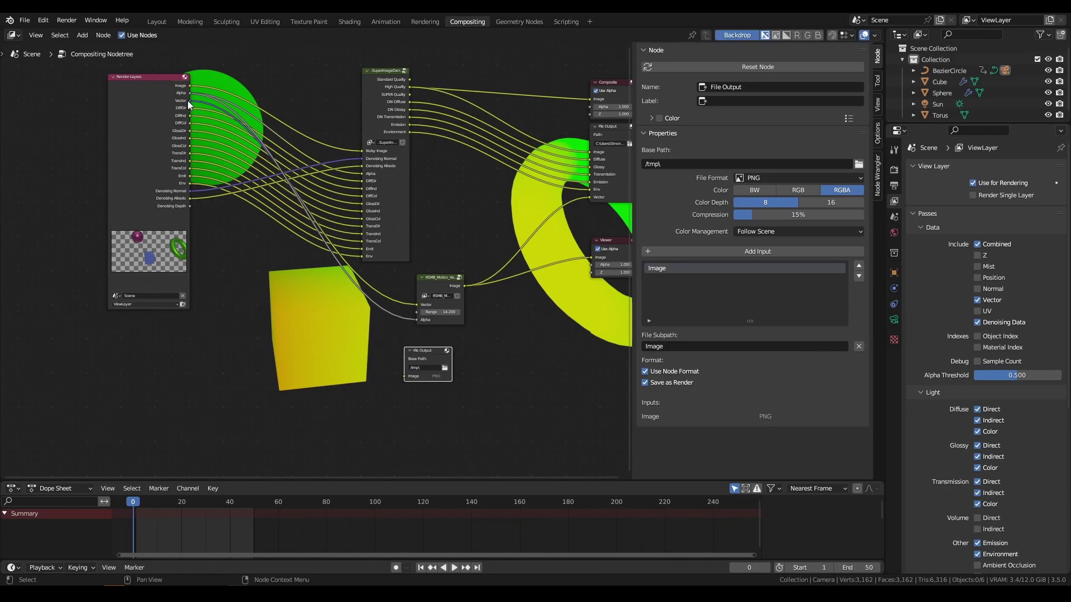
pyautogui.moveTo(189, 100)
pyautogui.mouseDown()
pyautogui.moveTo(392, 326)
pyautogui.moveTo(409, 379)
pyautogui.moveTo(232, 203)
pyautogui.moveTo(414, 388)
pyautogui.moveTo(436, 313)
pyautogui.moveTo(400, 373)
pyautogui.moveTo(279, 371)
pyautogui.mouseUp()
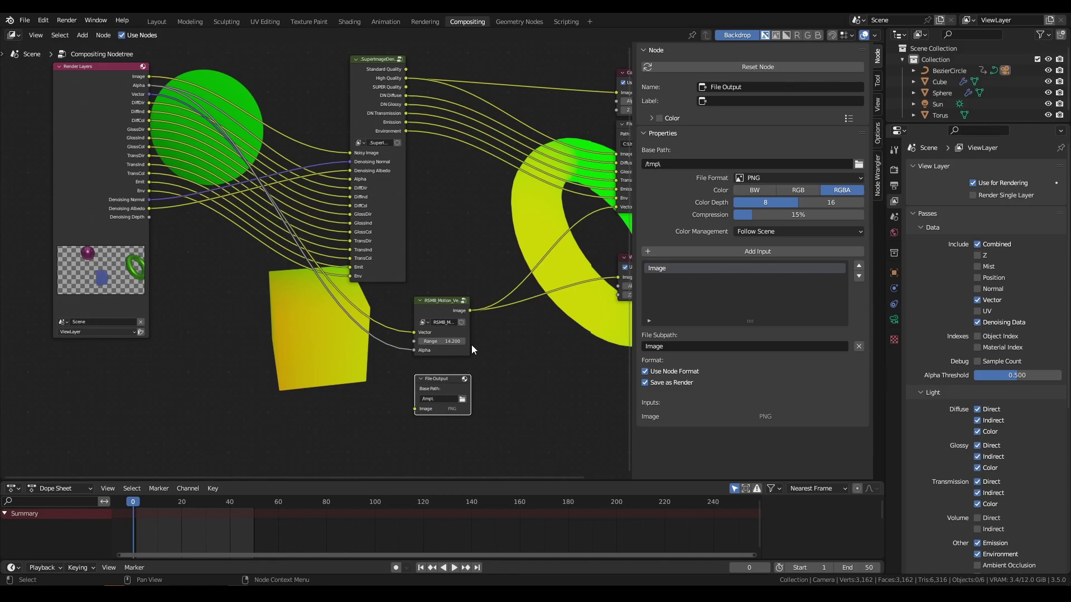
# Move the RSMB motion vector group back directly beneath the SuperImageDenoiser node
pyautogui.scroll(-4, 467, 326)
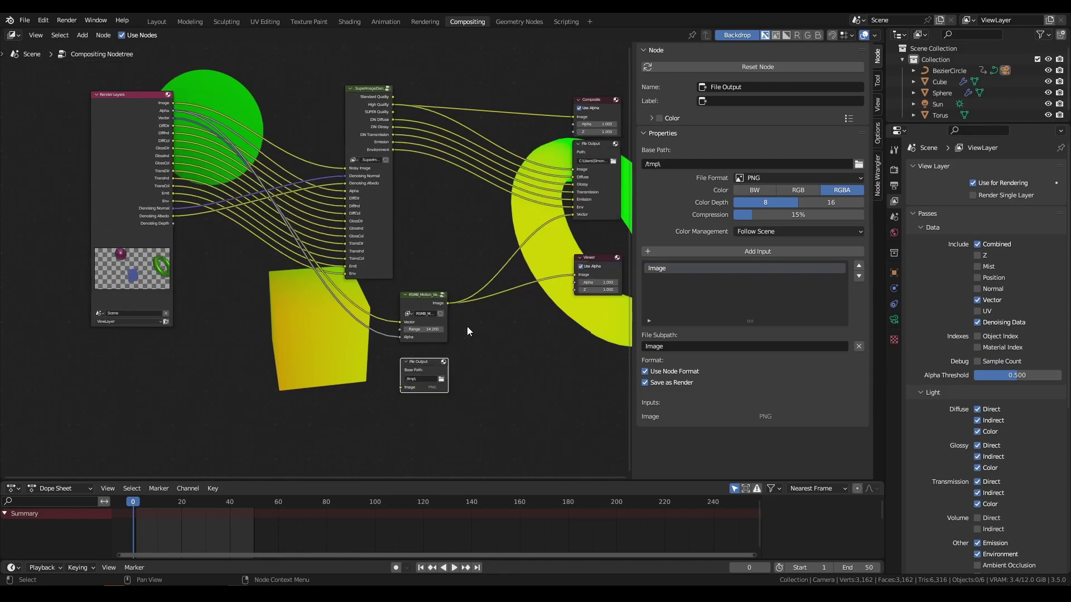
pyautogui.moveTo(467, 319); pyautogui.dragTo(419, 314)
pyautogui.scroll(1, 418, 318)
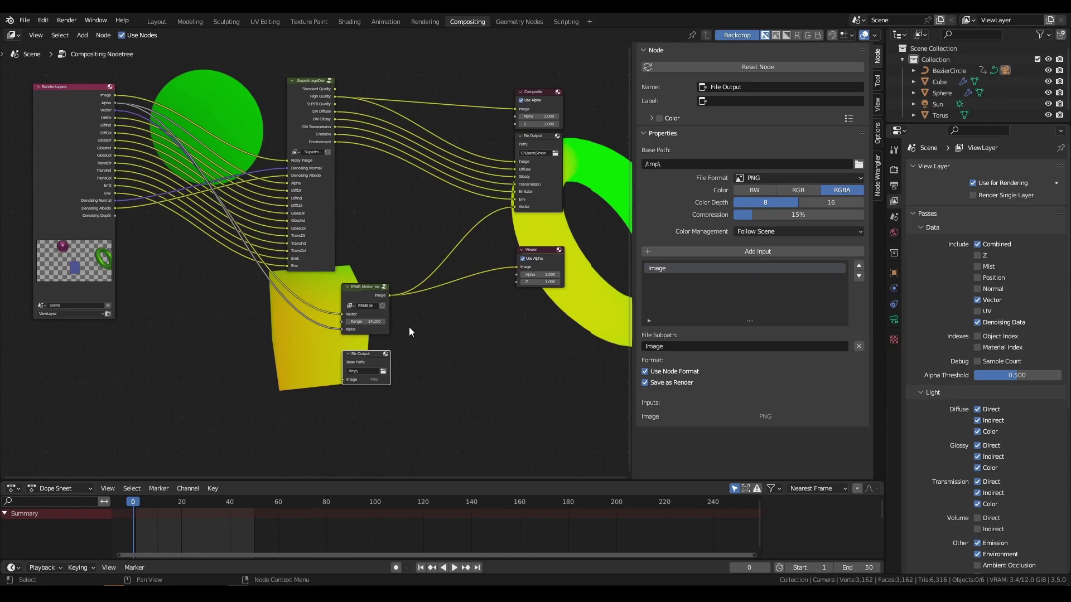
pyautogui.scroll(1, 409, 327)
pyautogui.moveTo(393, 277); pyautogui.dragTo(327, 266)
pyautogui.scroll(-2, 327, 266)
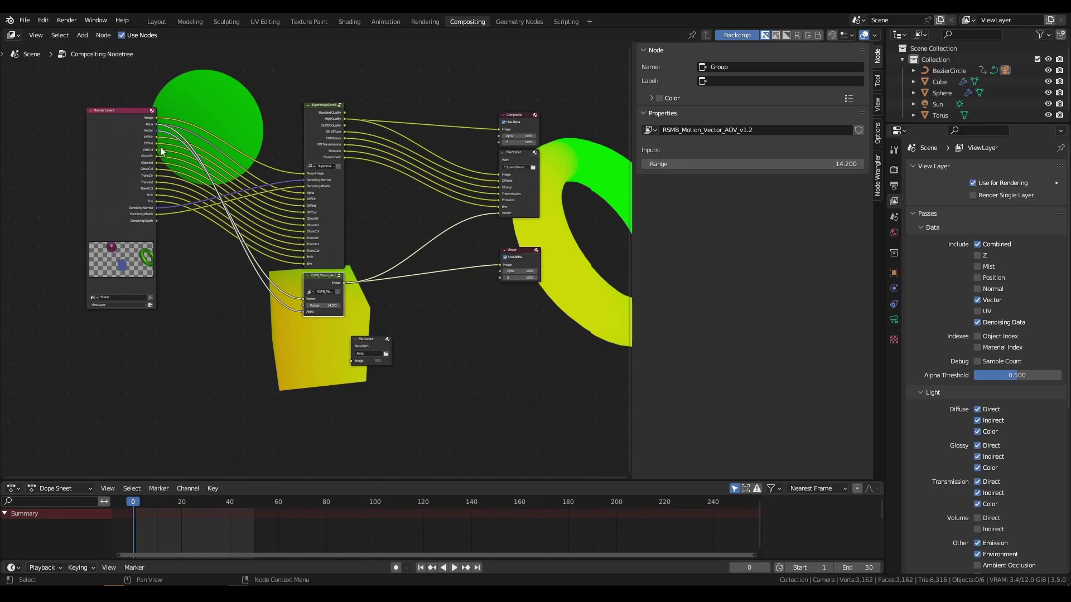
pyautogui.scroll(1, 393, 306)
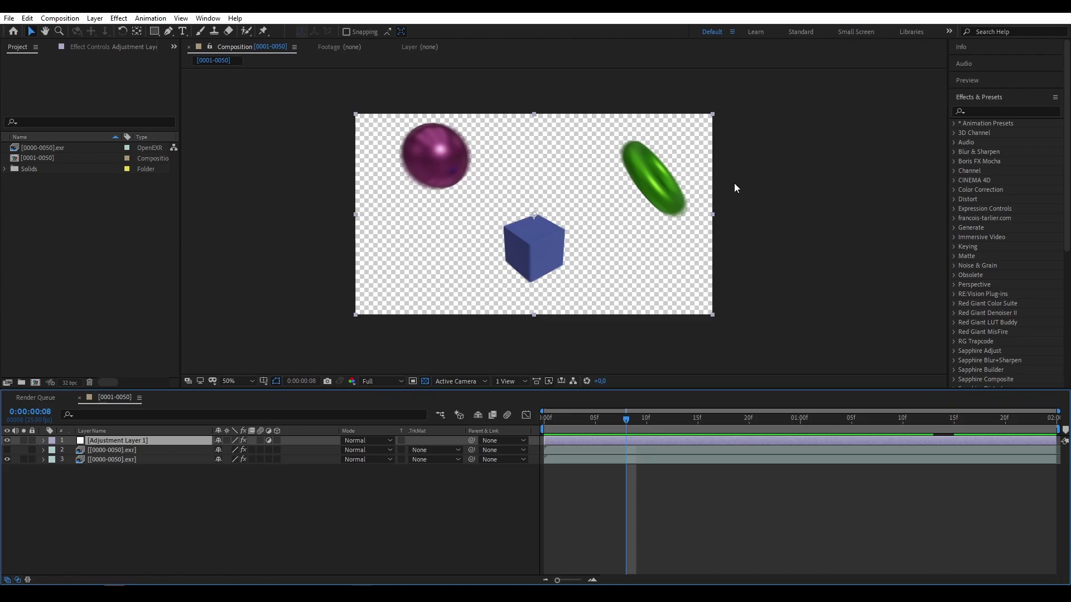
# In After Effects, move the playhead to 0:00:00:12 and choose 0000.exr for import as an OpenEXR sequence
pyautogui.moveTo(647, 418)
pyautogui.mouseDown()
pyautogui.moveTo(1015, 422)
pyautogui.moveTo(667, 418)
pyautogui.mouseUp()
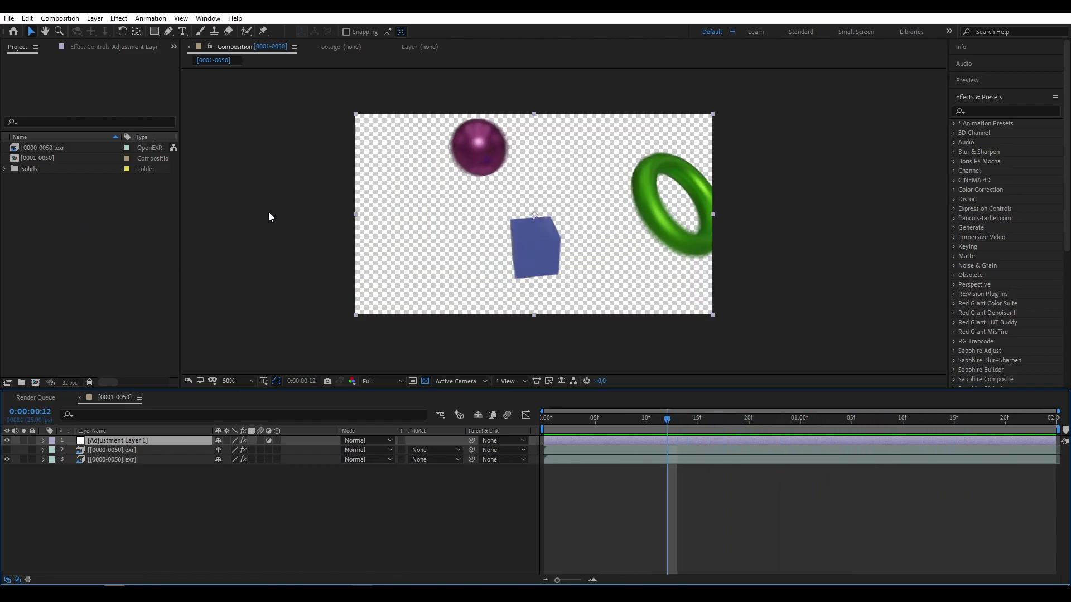
pyautogui.doubleClick(53, 209)
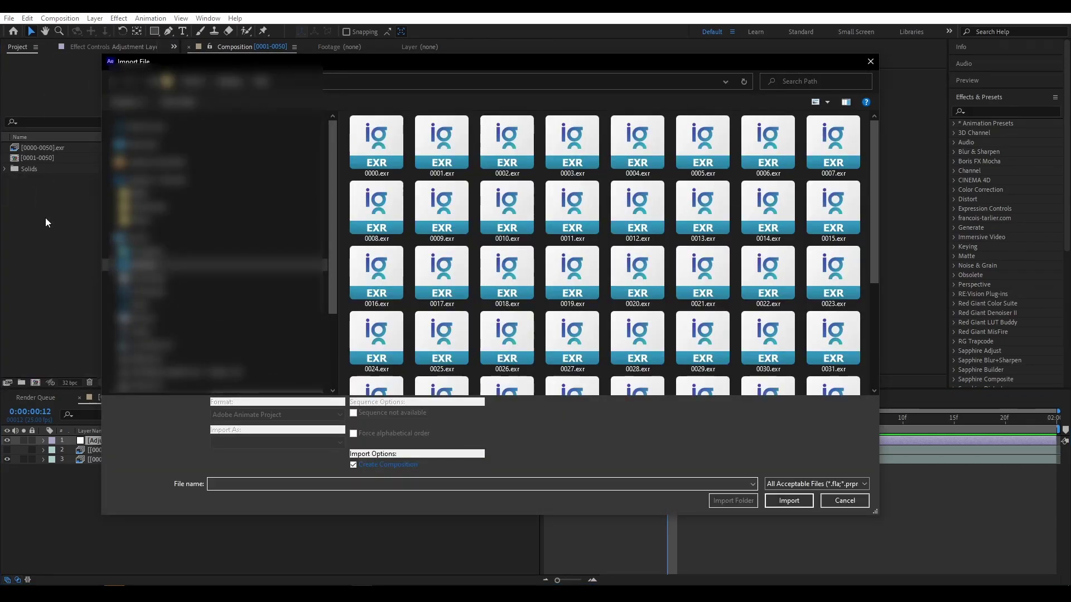
pyautogui.click(363, 146)
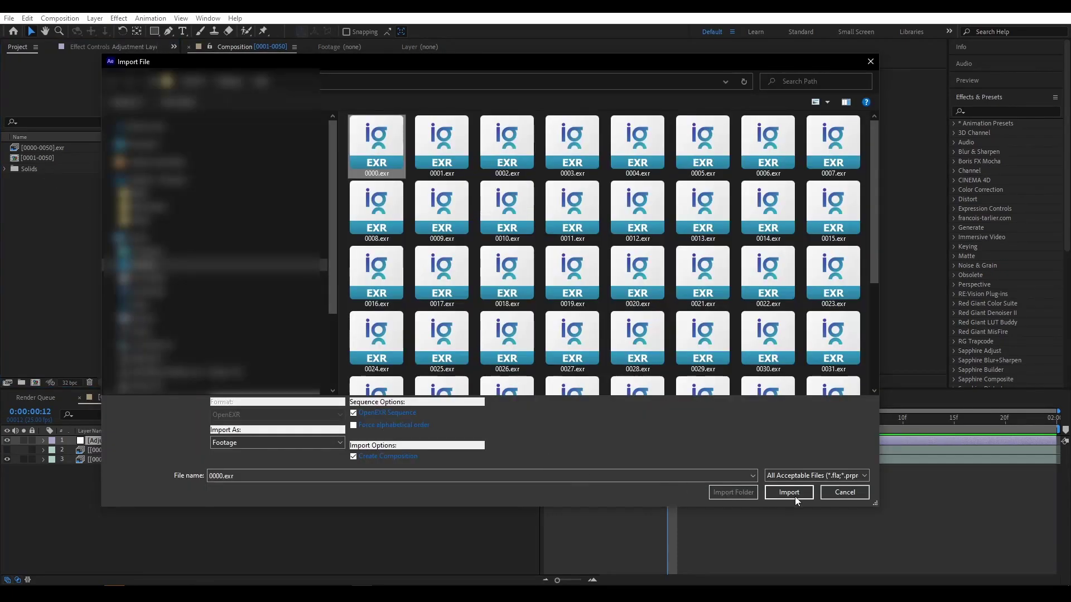
pyautogui.click(789, 492)
# Import the OpenEXR sequence as a composition with pre-composed layers and a contact sheet
pyautogui.moveTo(513, 229); pyautogui.dragTo(338, 192)
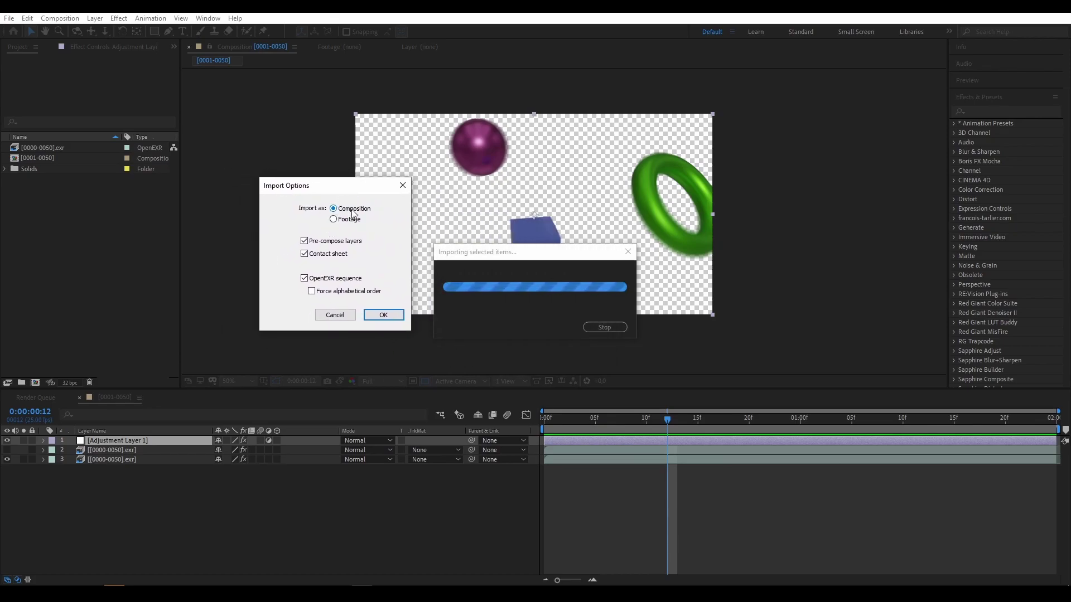
pyautogui.click(349, 219)
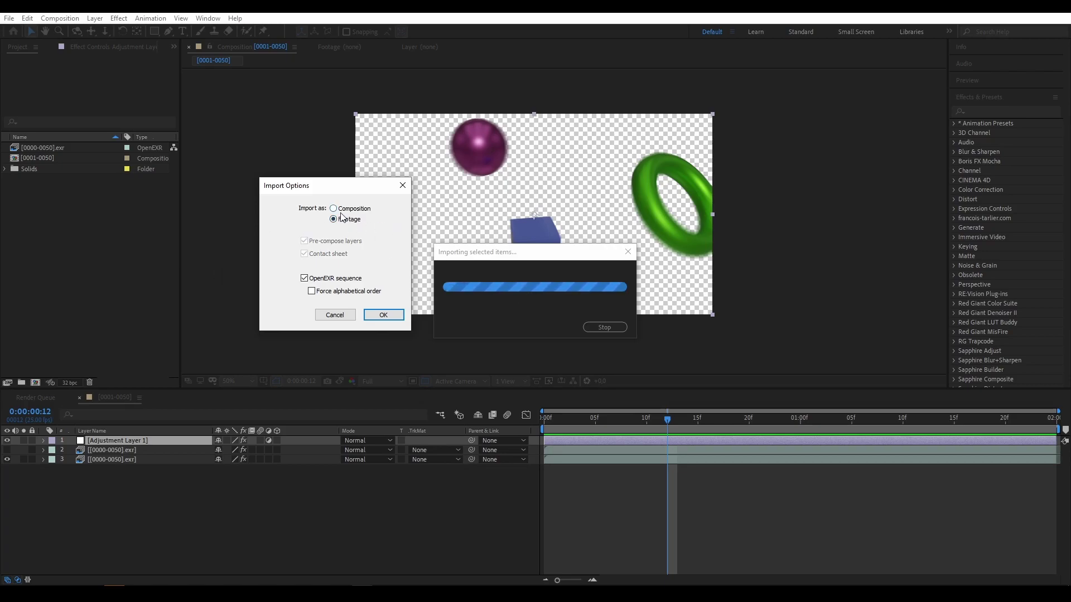
pyautogui.moveTo(331, 191); pyautogui.dragTo(356, 186)
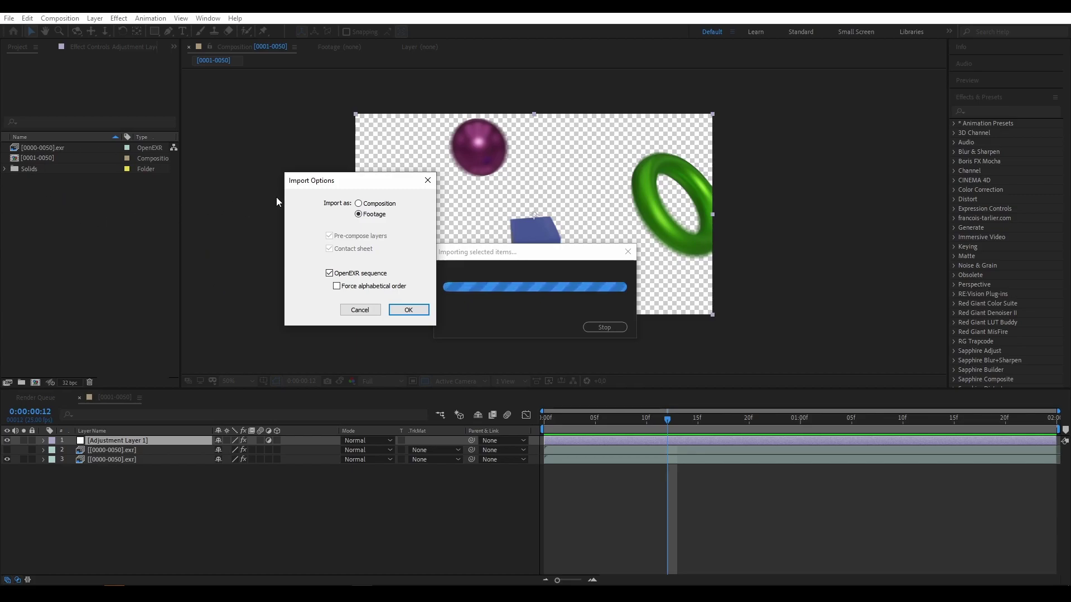
pyautogui.click(375, 204)
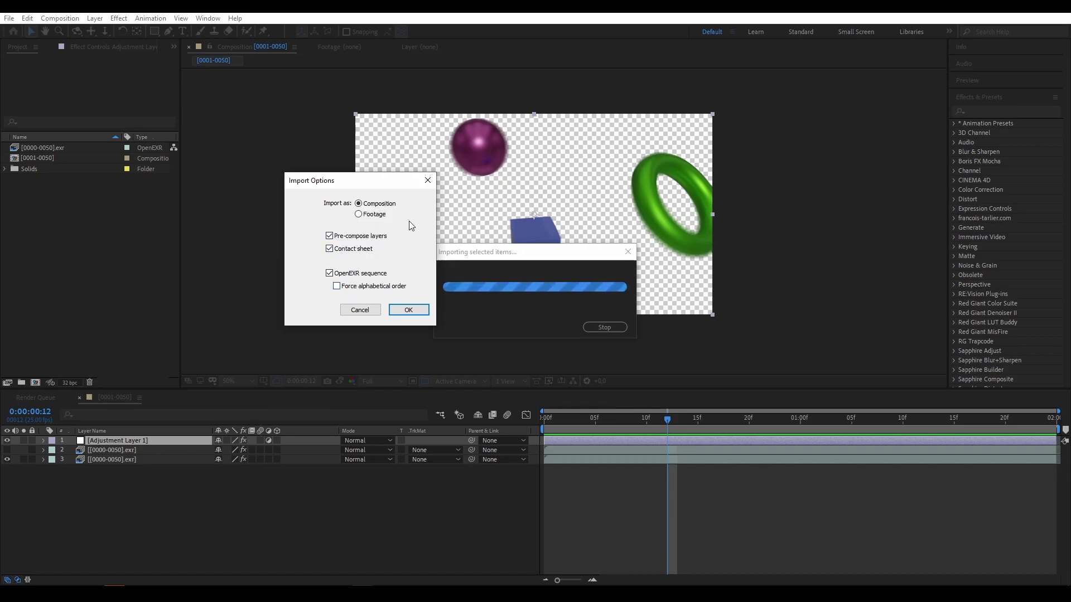
pyautogui.moveTo(314, 186); pyautogui.dragTo(368, 173)
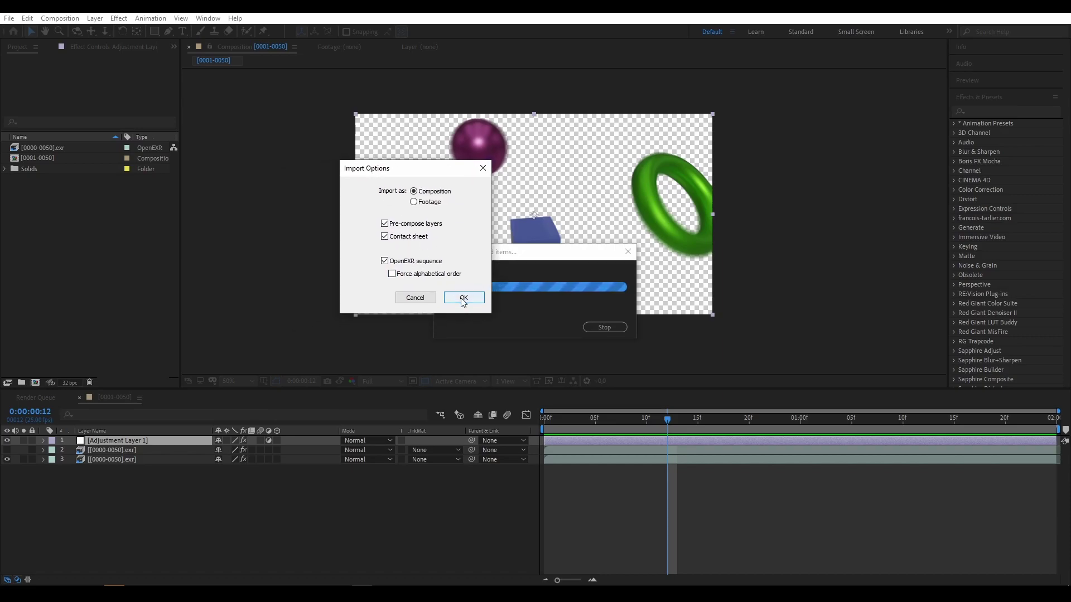
pyautogui.click(463, 299)
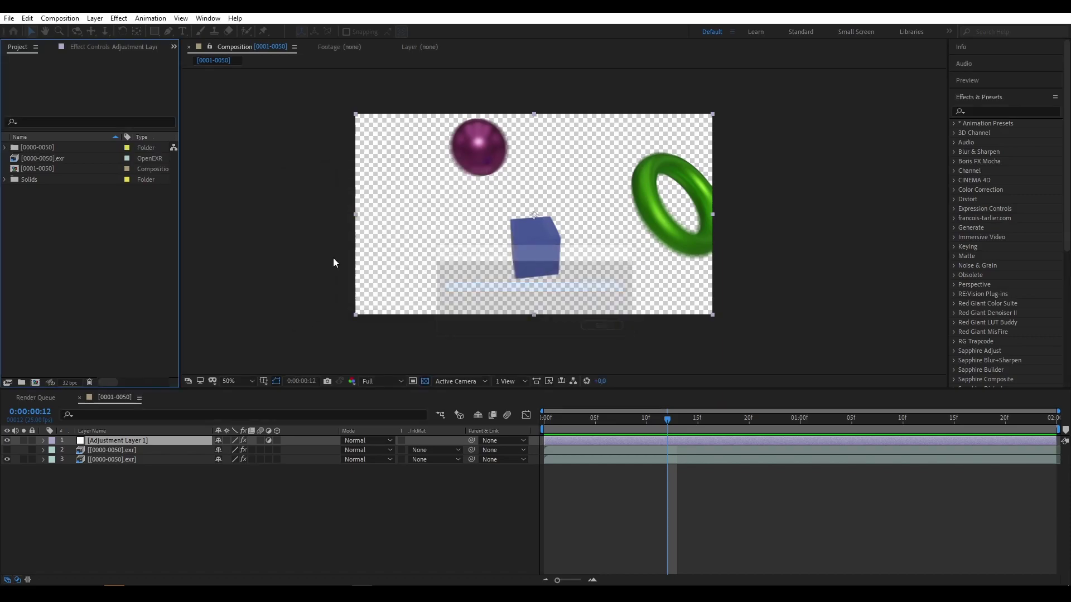
# Expand the imported [0000-0050] folder and open its contact sheet composition to examine the render passes
pyautogui.click(5, 147)
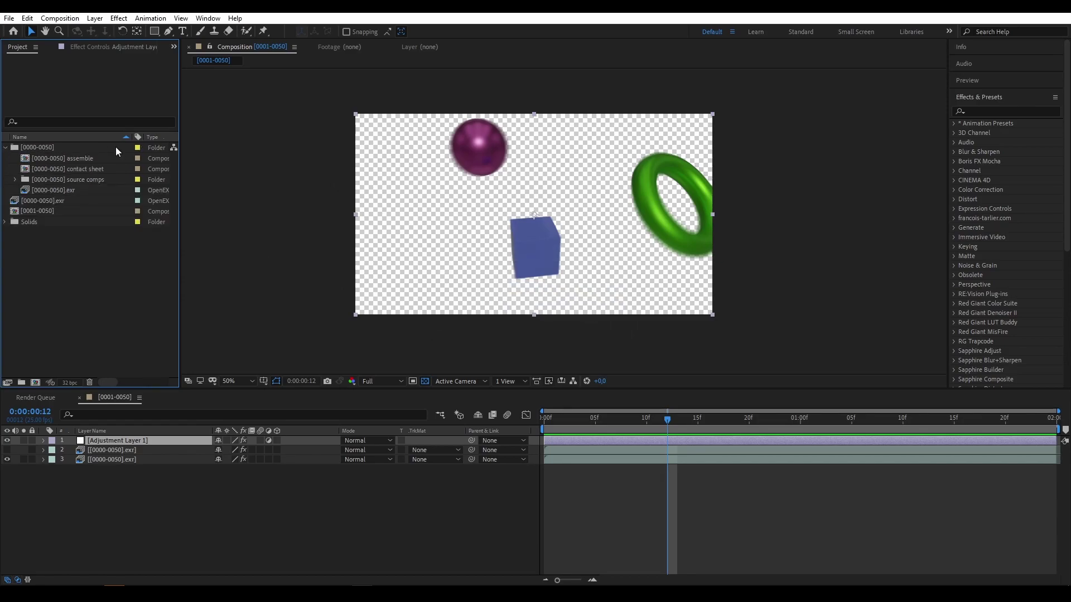
pyautogui.doubleClick(100, 169)
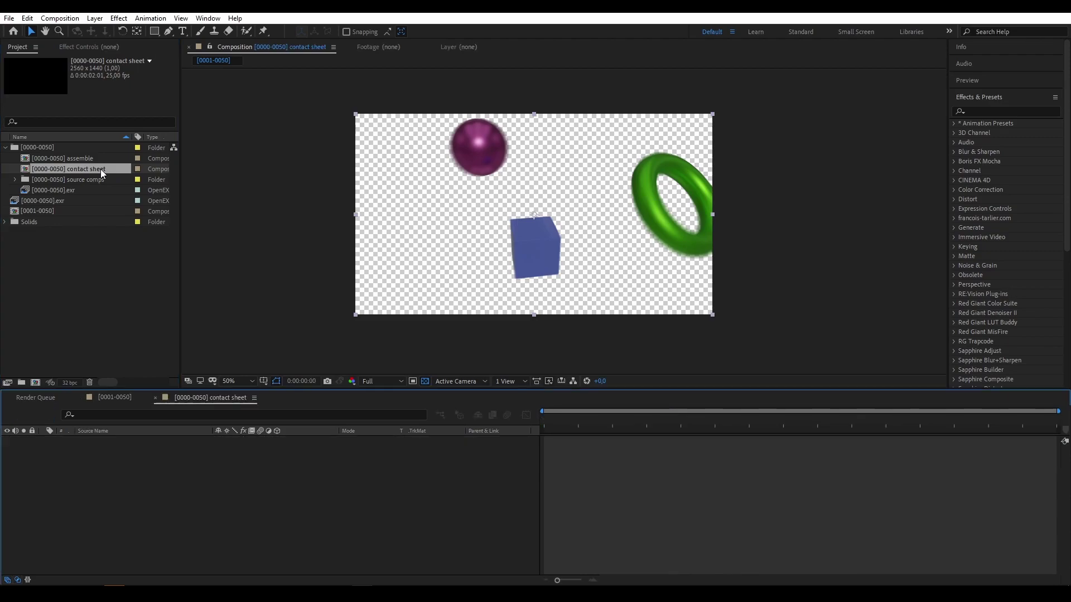
pyautogui.scroll(-1, 526, 233)
pyautogui.moveTo(536, 230); pyautogui.dragTo(517, 238)
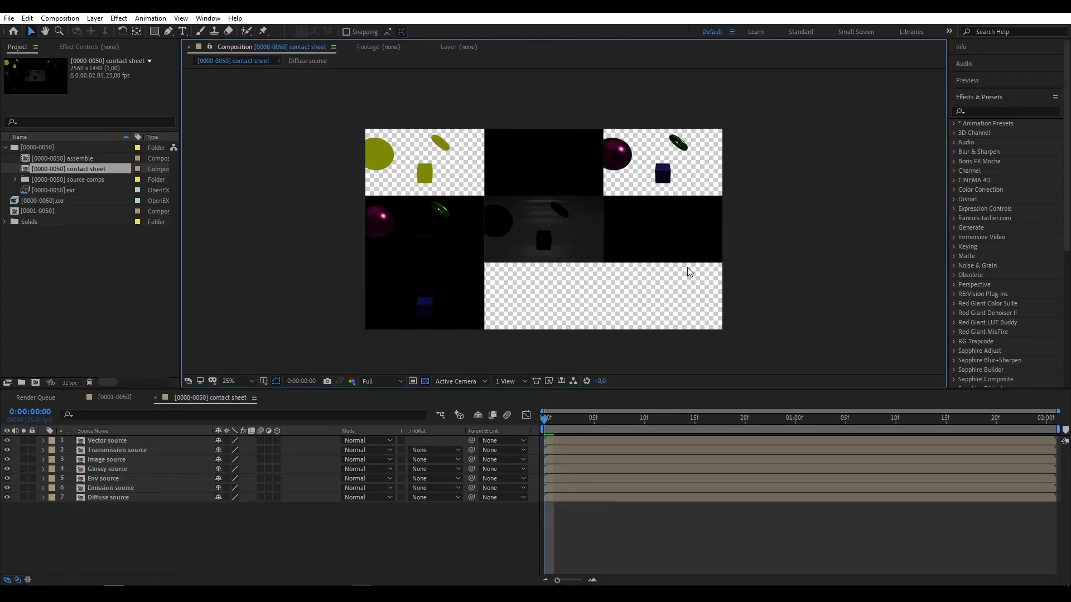
pyautogui.moveTo(685, 230); pyautogui.dragTo(660, 249)
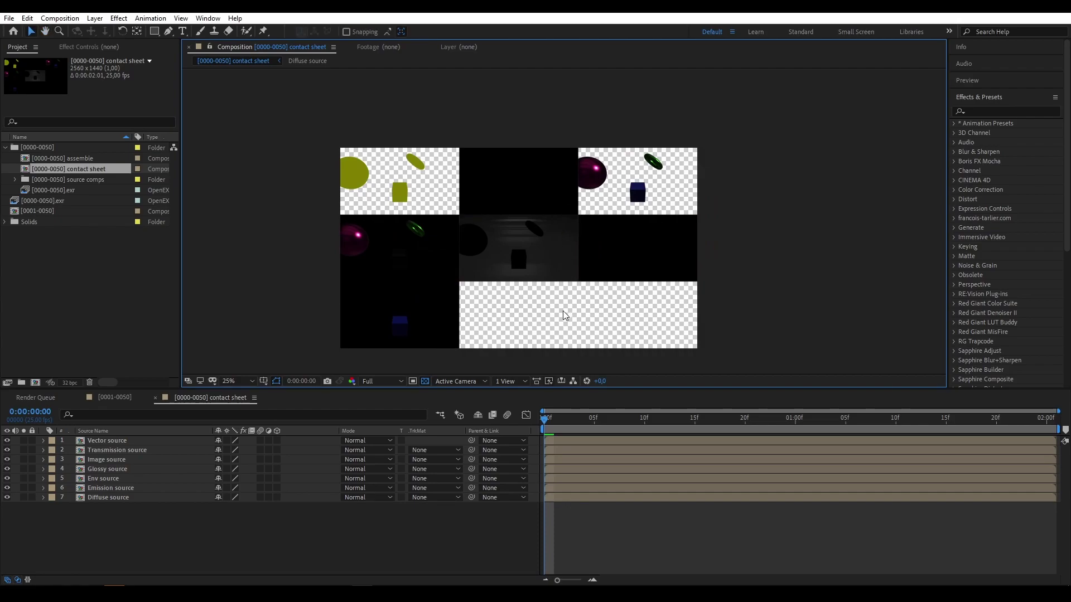
pyautogui.press(',')
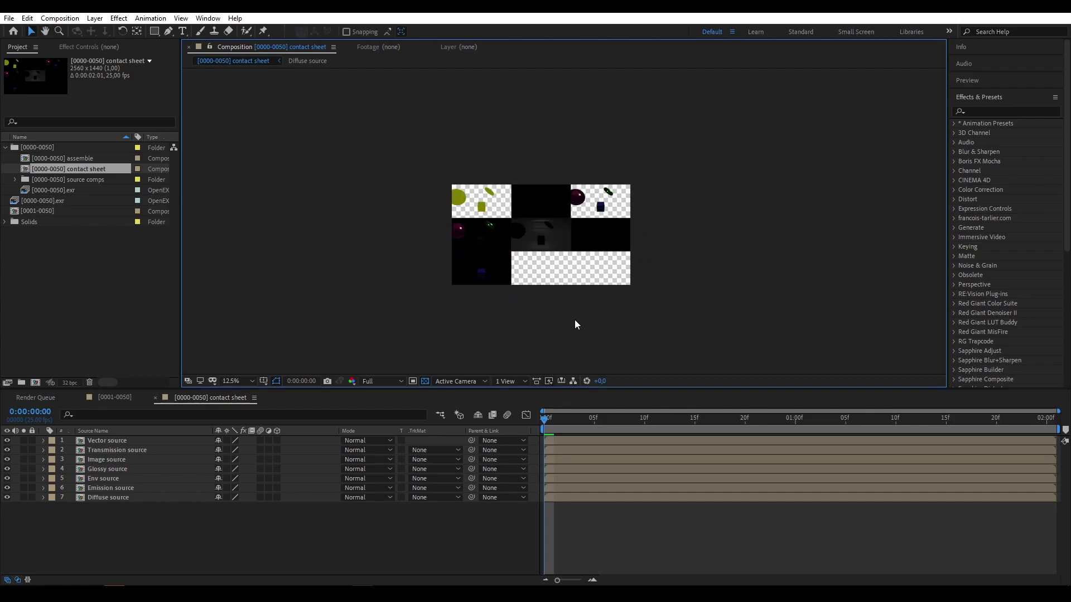
pyautogui.moveTo(575, 320); pyautogui.dragTo(573, 298)
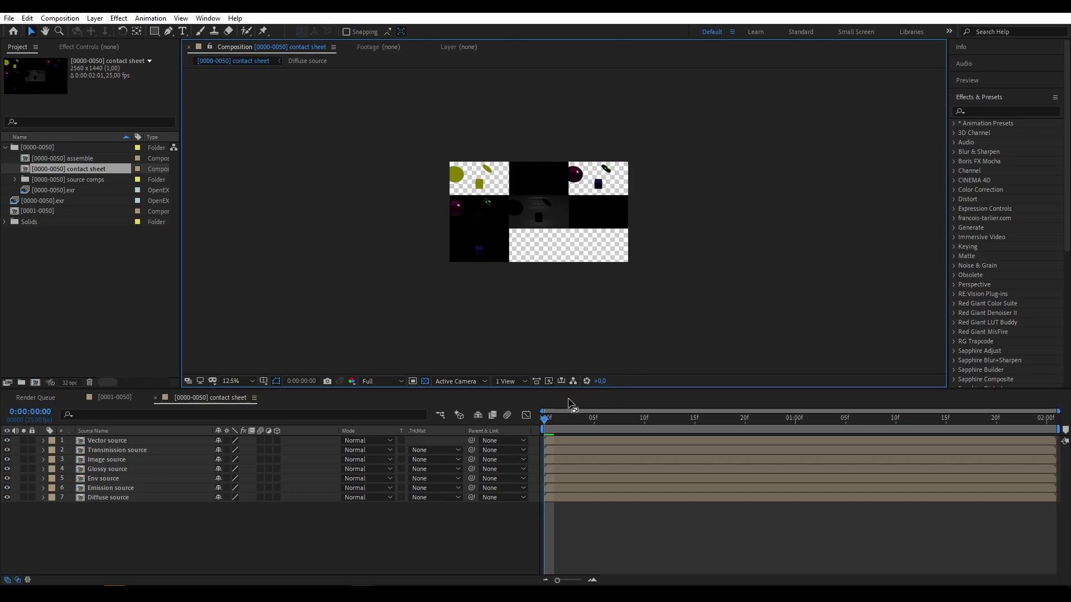
# Enlarge the contact sheet view, then open the [0000-0050] assemble composition to examine its render-pass layers
pyautogui.press('.')
pyautogui.moveTo(425, 204); pyautogui.dragTo(463, 222)
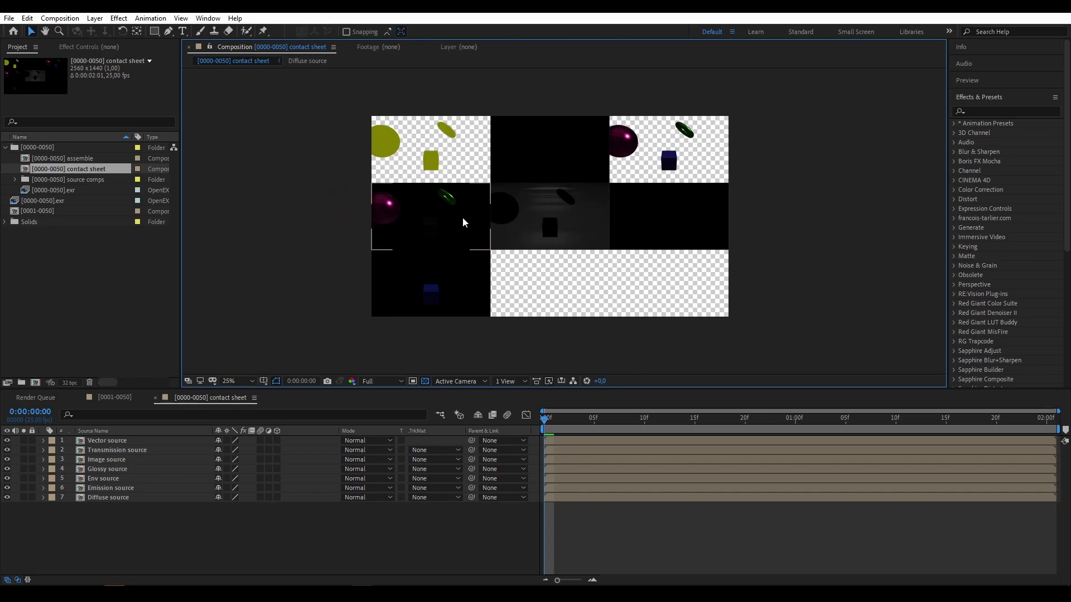
pyautogui.doubleClick(51, 155)
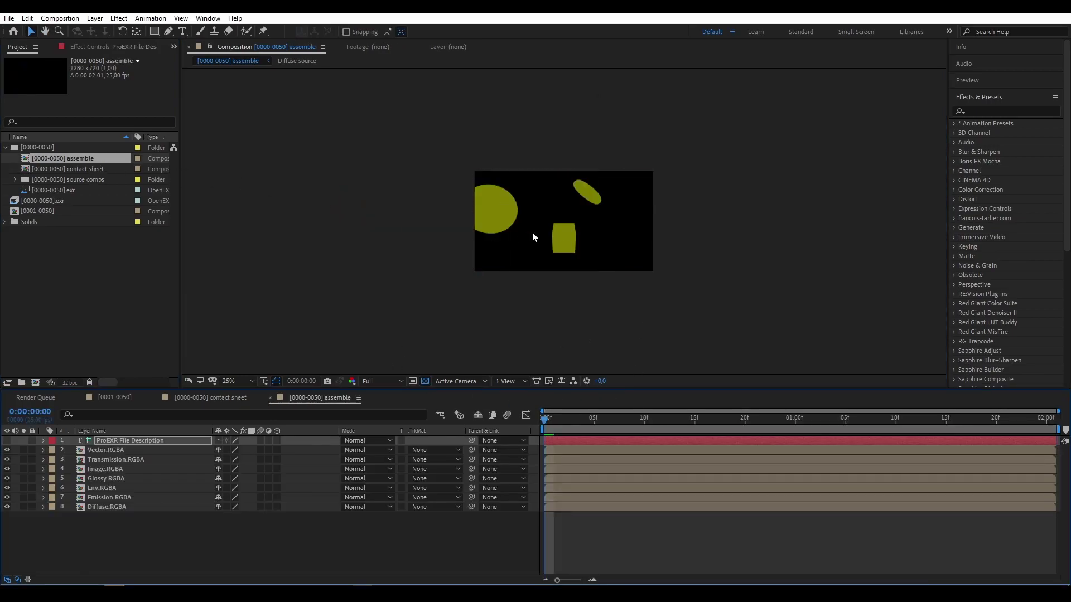
pyautogui.press('.')
pyautogui.hotkey('ctrl', 'Down')
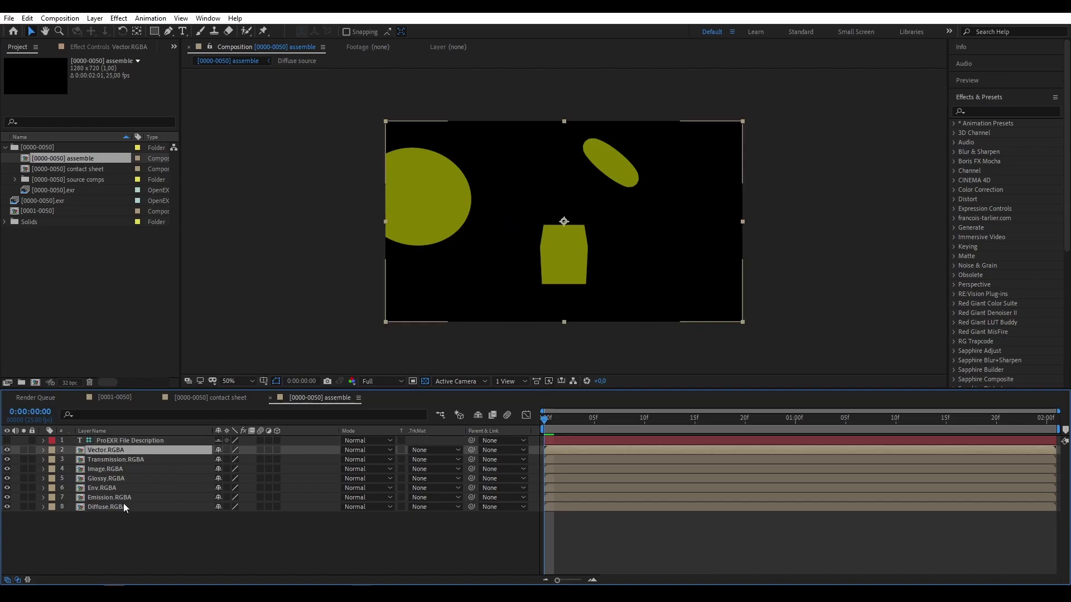
pyautogui.click(146, 524)
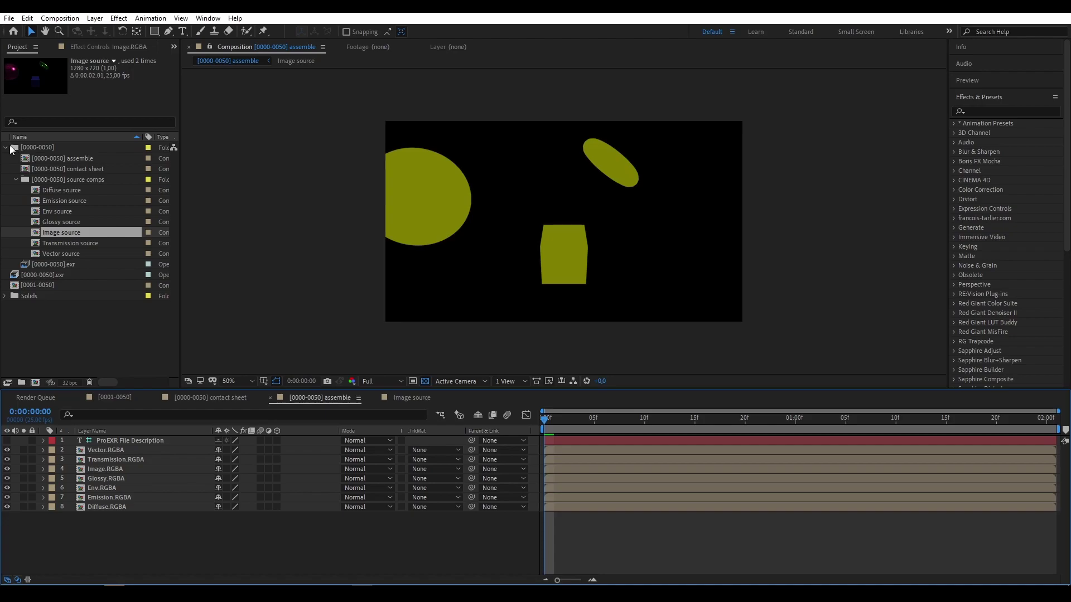
# Delete the imported [0000-0050] folder with its compositions and return to the [0001-0050] composition
pyautogui.click(5, 148)
pyautogui.click(42, 148)
pyautogui.press('Delete')
pyautogui.press('Return')
pyautogui.click(35, 159)
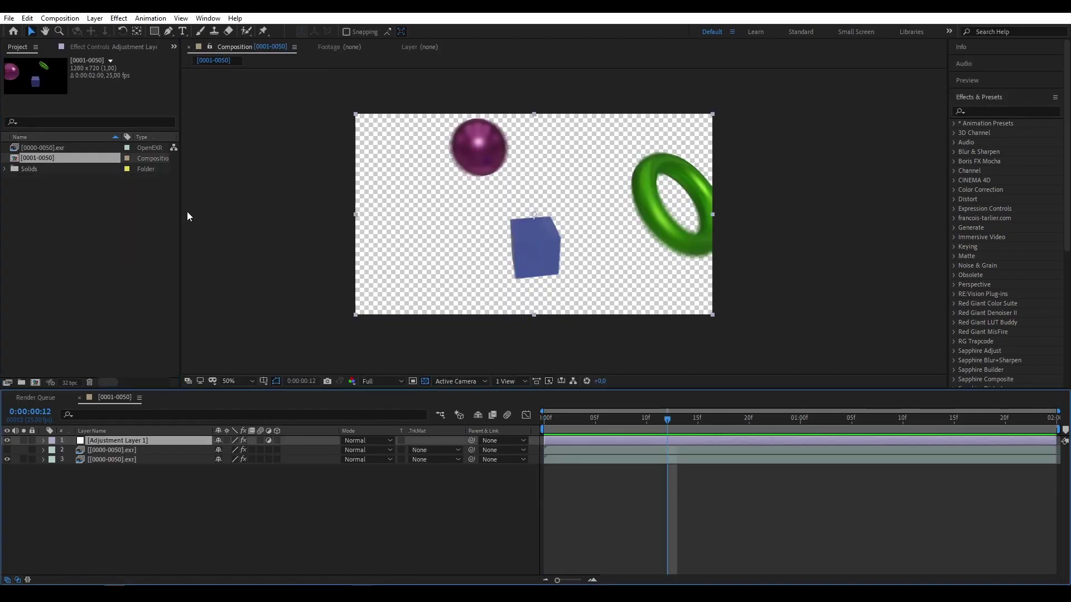
# Choose the Image pass in the EXtractoR effect on the bottom [0000-0050].exr layer
pyautogui.click(145, 471)
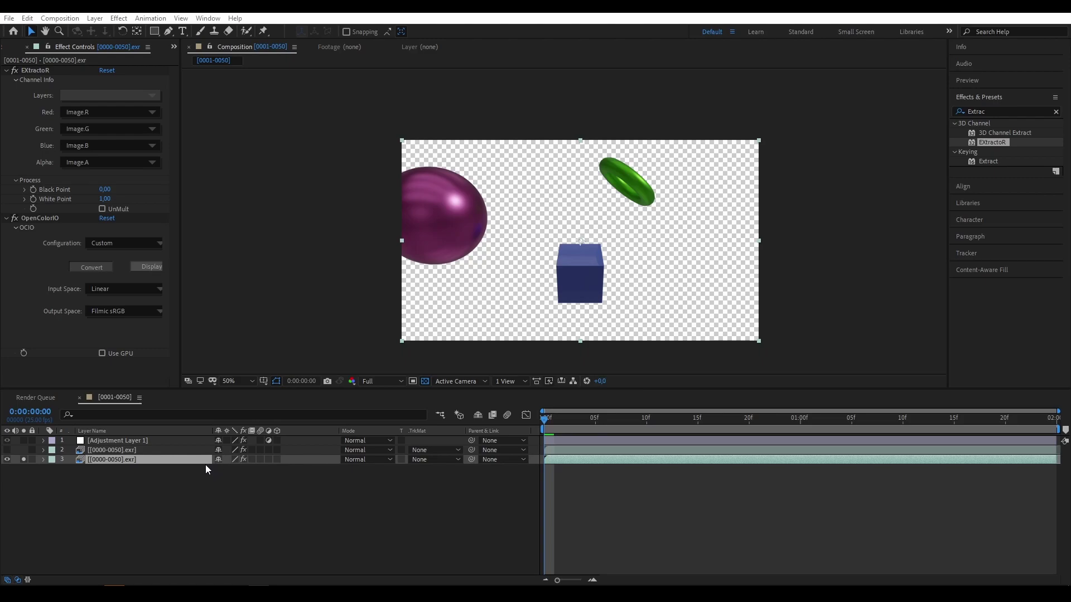
pyautogui.click(995, 143)
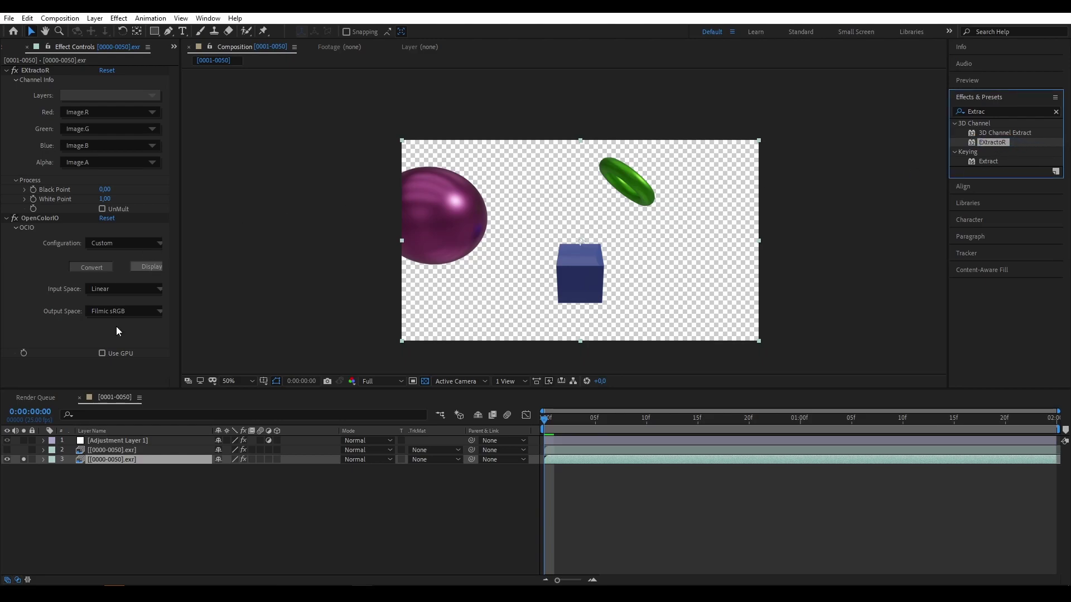
pyautogui.click(27, 73)
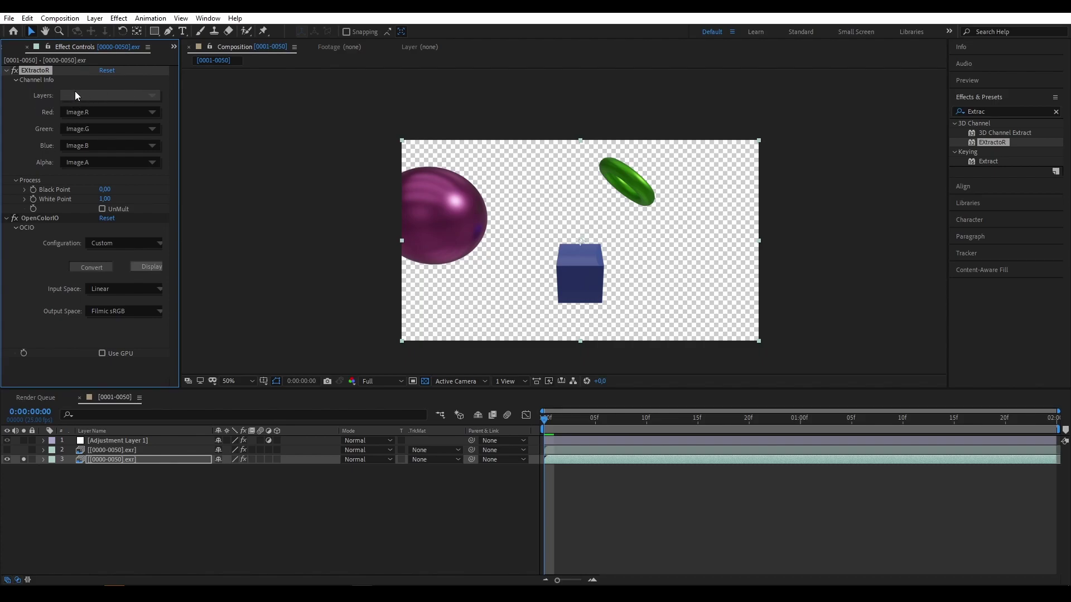
pyautogui.click(151, 95)
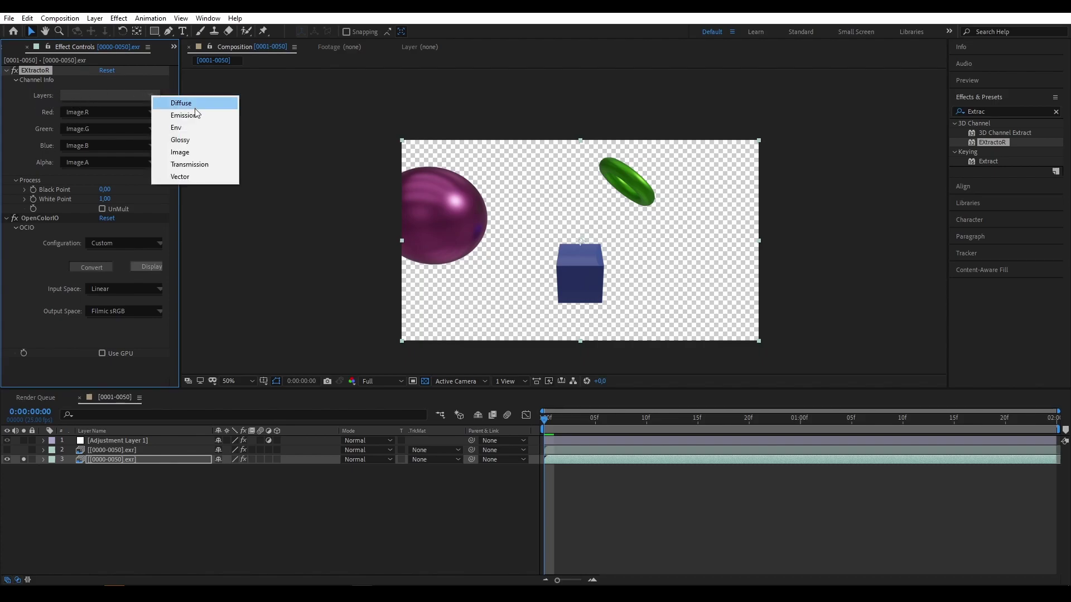
pyautogui.click(175, 153)
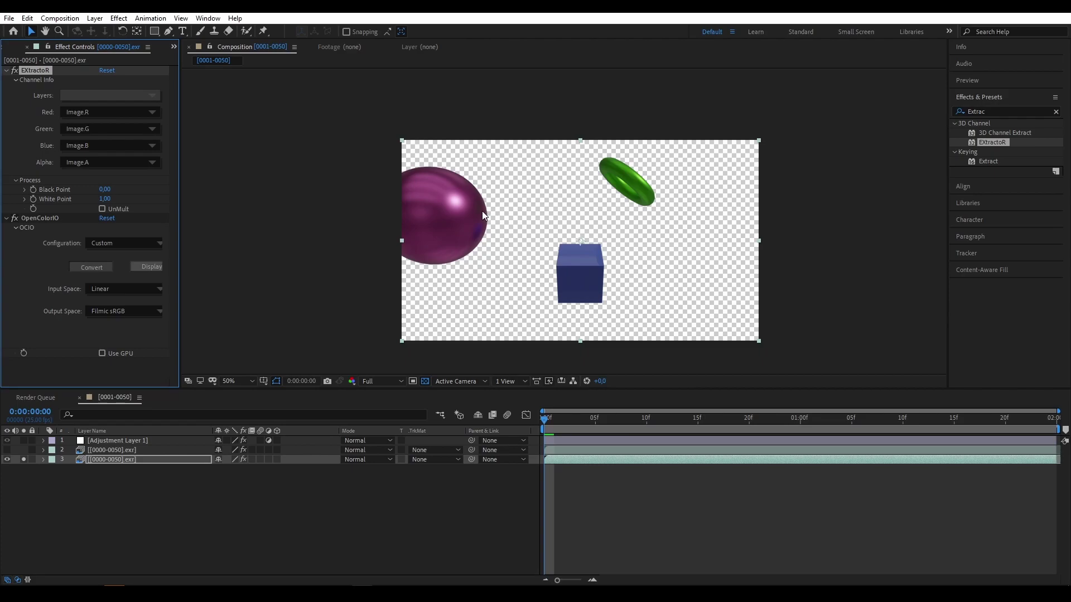
# Preview other render passes such as Glossy and Diffuse through EXtractoR, then restore the Image pass
pyautogui.click(89, 95)
pyautogui.click(158, 117)
pyautogui.click(102, 95)
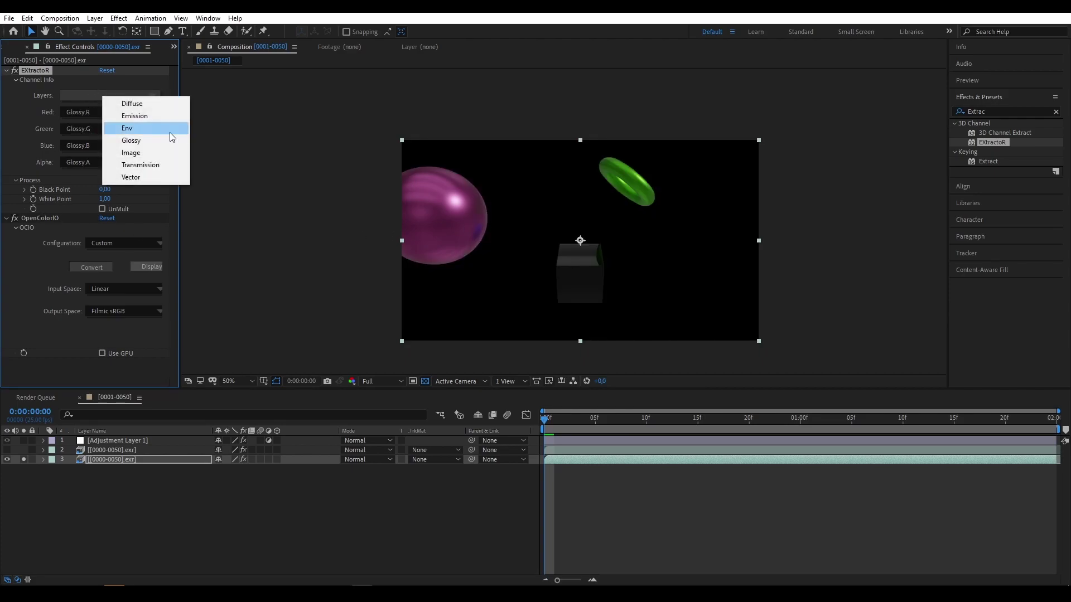
pyautogui.click(144, 164)
pyautogui.click(60, 91)
pyautogui.click(102, 98)
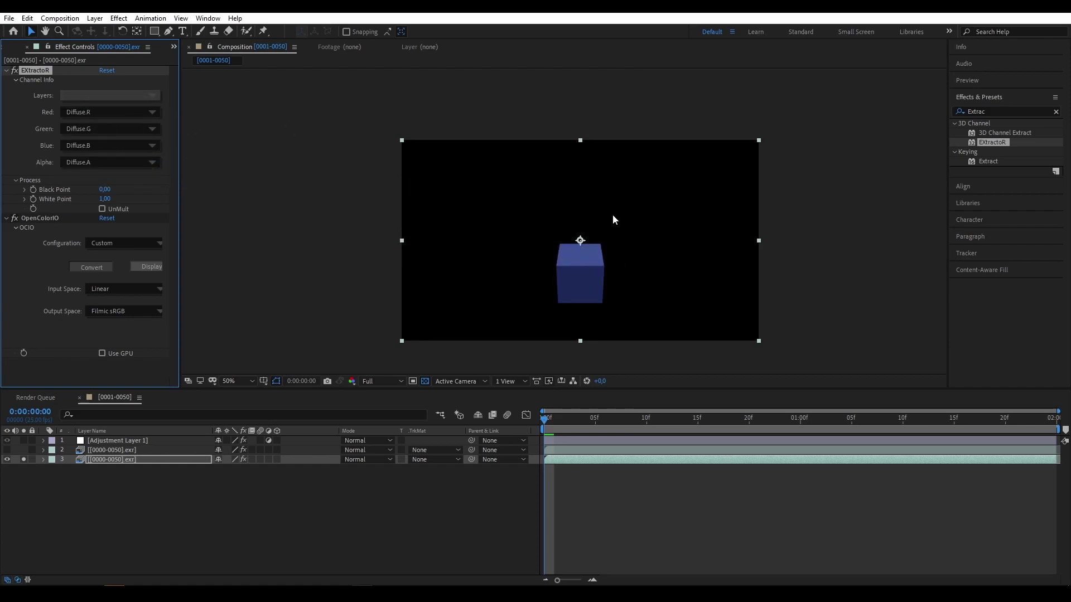
pyautogui.click(96, 98)
pyautogui.click(131, 152)
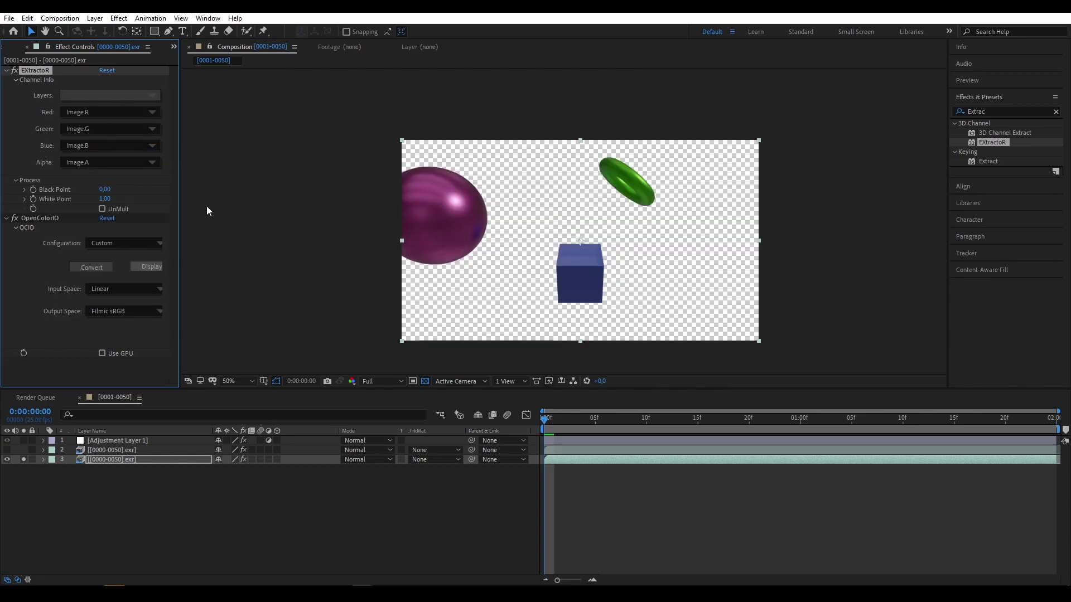
# Disable OpenColorIO to inspect the uncorrected render, find the effect by searching for "Open", and enable it again on the layer
pyautogui.click(15, 220)
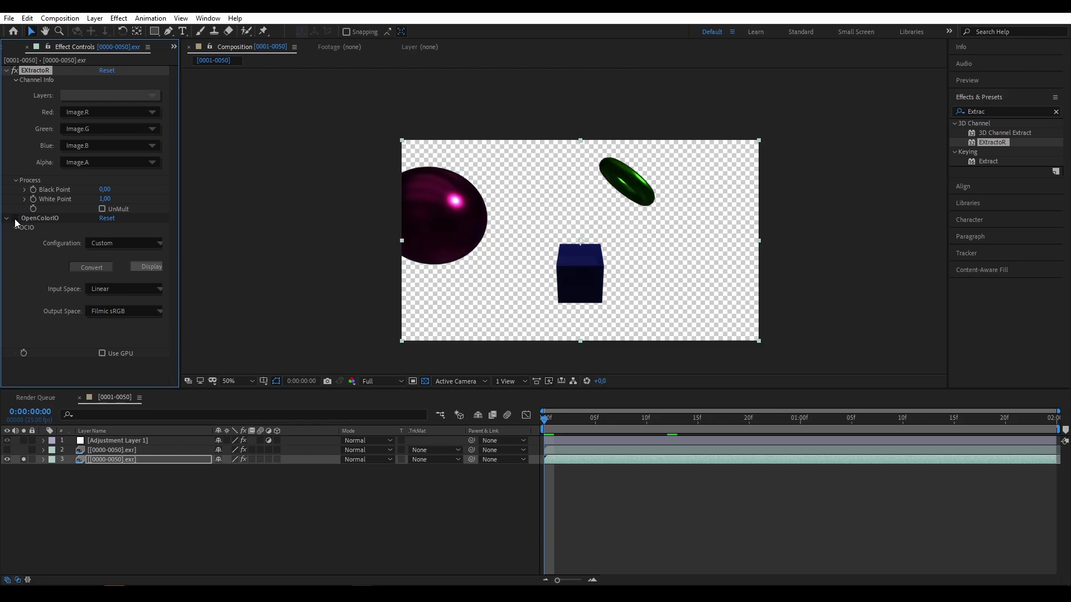
pyautogui.scroll(2, 600, 211)
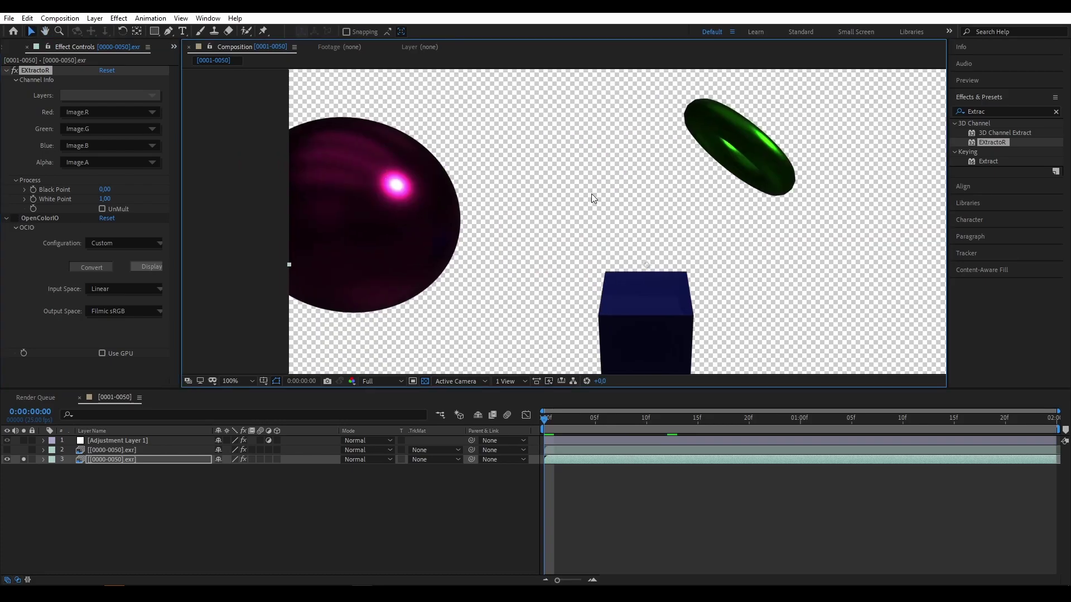
pyautogui.scroll(-2, 574, 199)
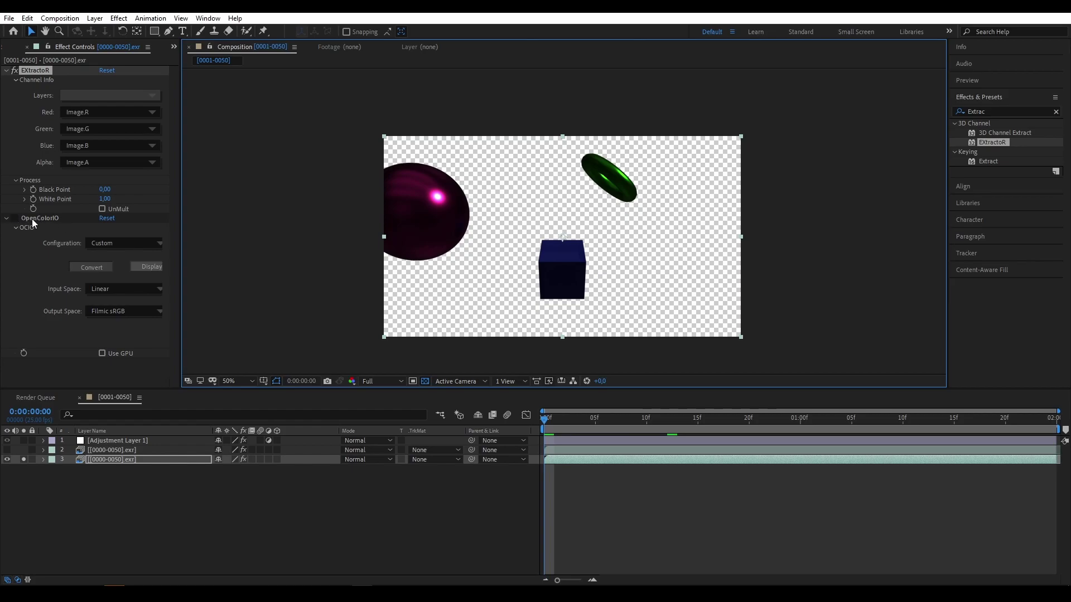
pyautogui.click(993, 111)
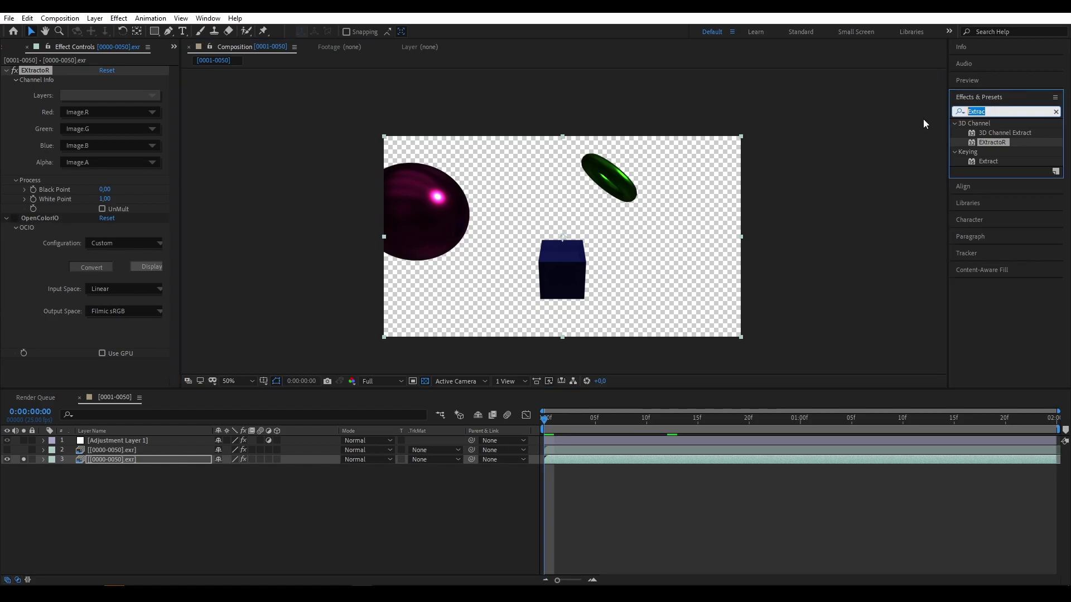
pyautogui.write('Open')
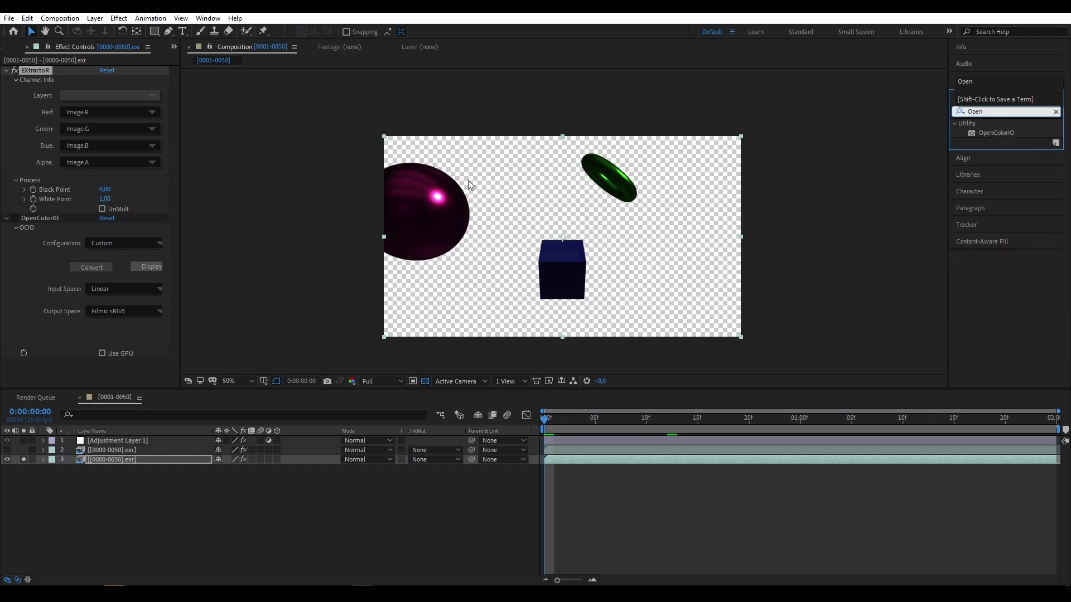
pyautogui.click(14, 217)
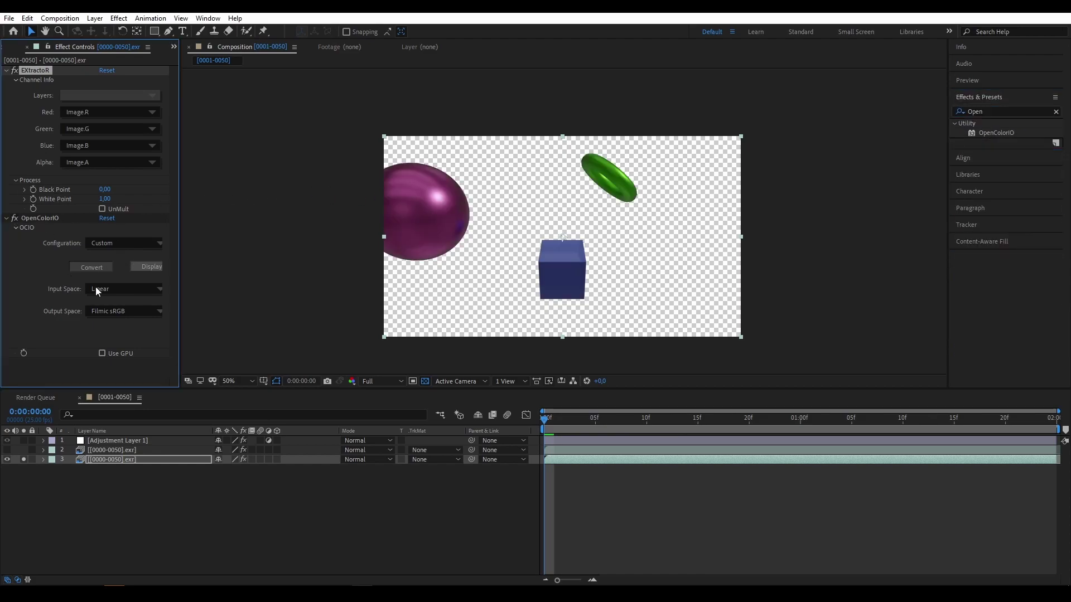
# Try Linear and then sRGB as the OpenColorIO output space
pyautogui.click(125, 313)
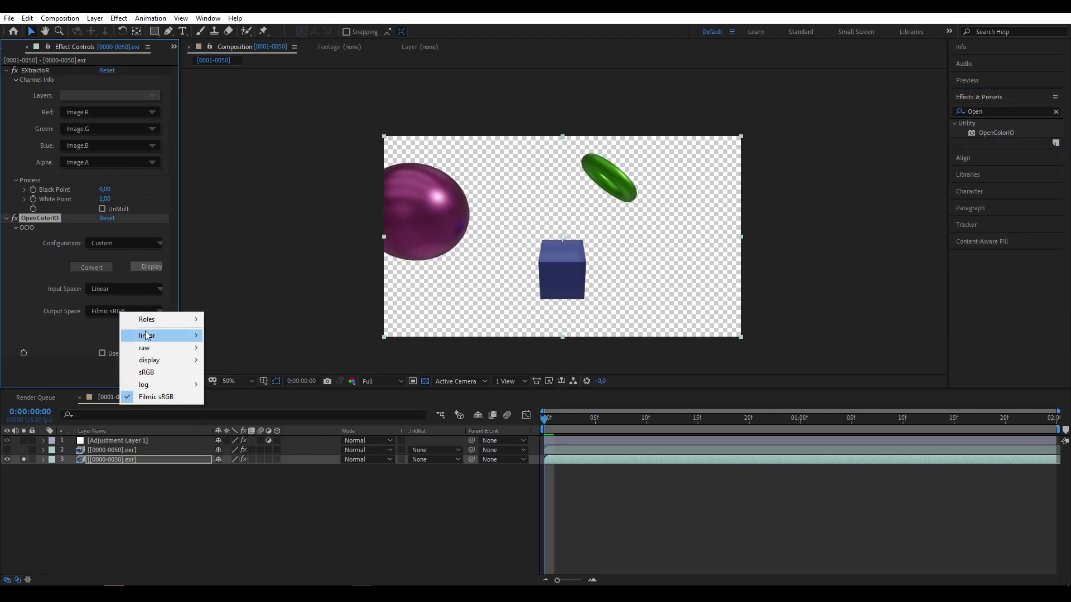
pyautogui.moveTo(146, 335)
pyautogui.click(236, 337)
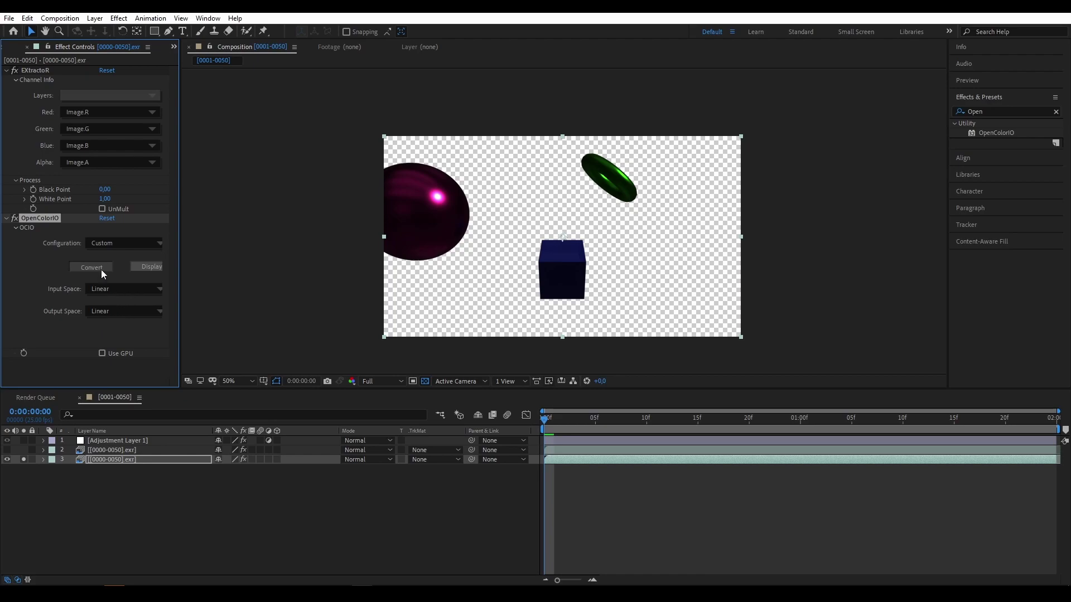
pyautogui.click(108, 306)
pyautogui.click(143, 365)
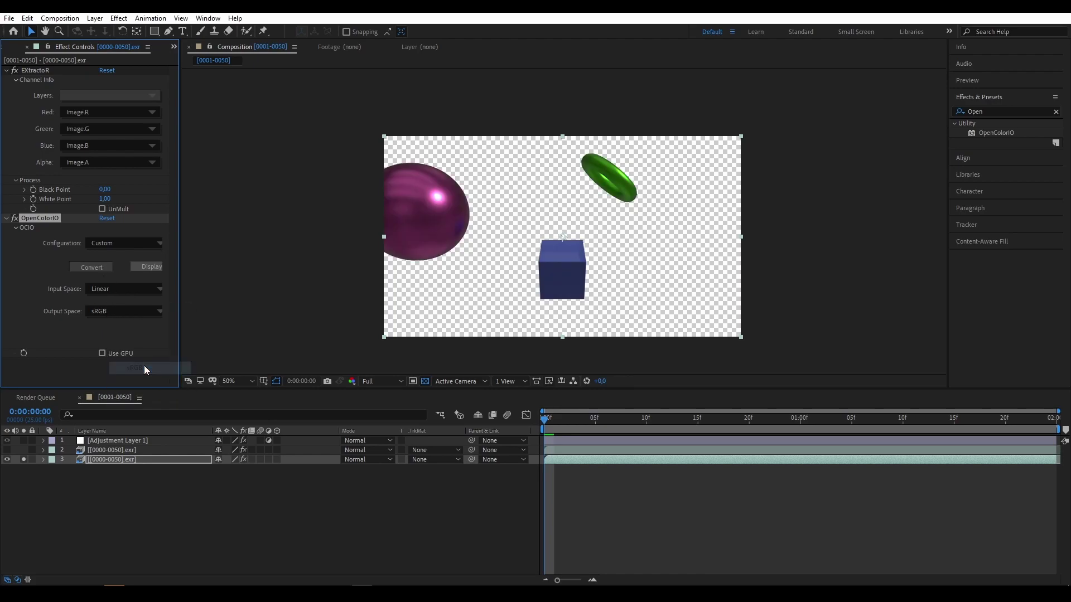
pyautogui.click(112, 314)
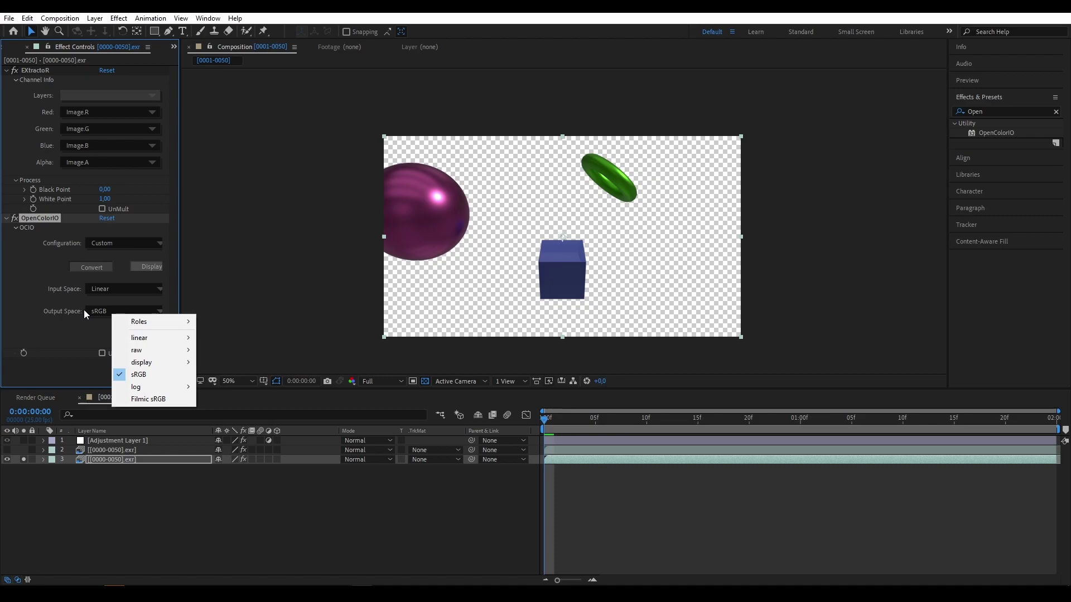
pyautogui.click(74, 476)
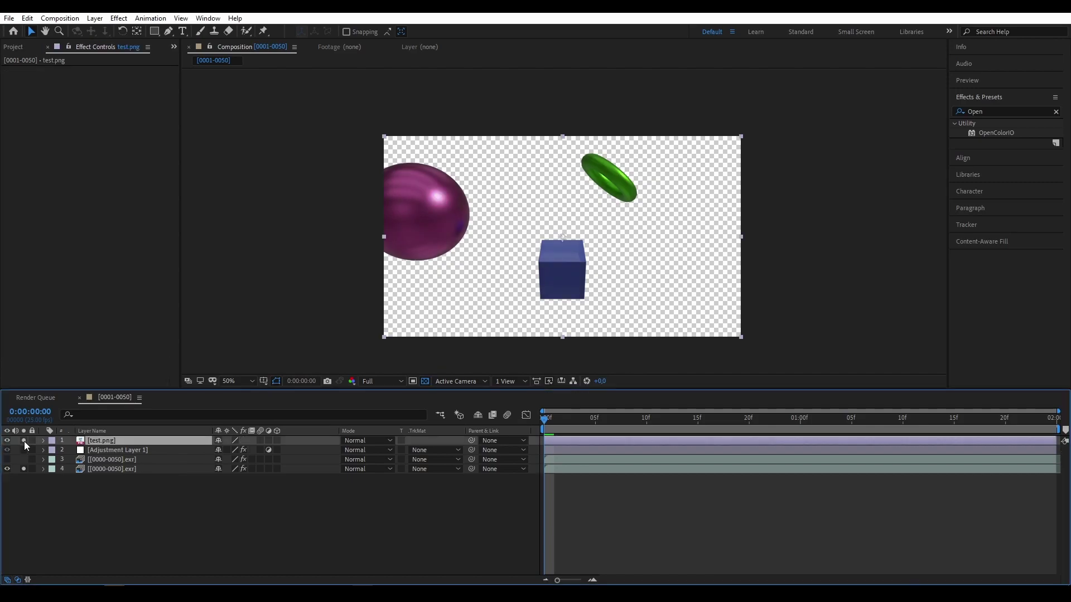
# Compare the soloed test.png reference with the sRGB-converted EXR layer at 100% zoom, then unsolo the reference
pyautogui.click(24, 441)
pyautogui.click(109, 469)
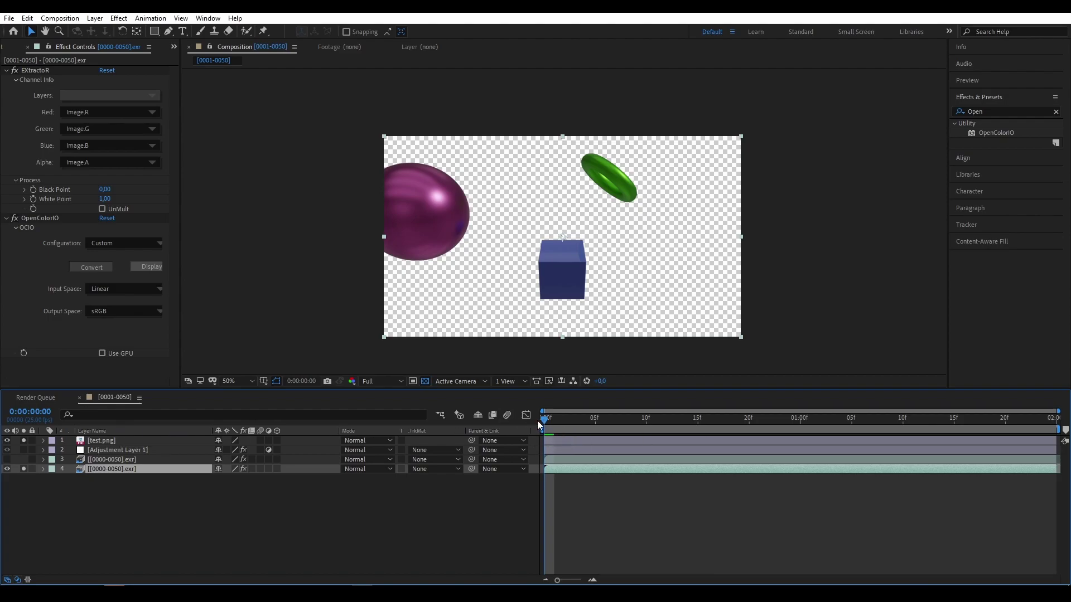
pyautogui.scroll(2, 415, 196)
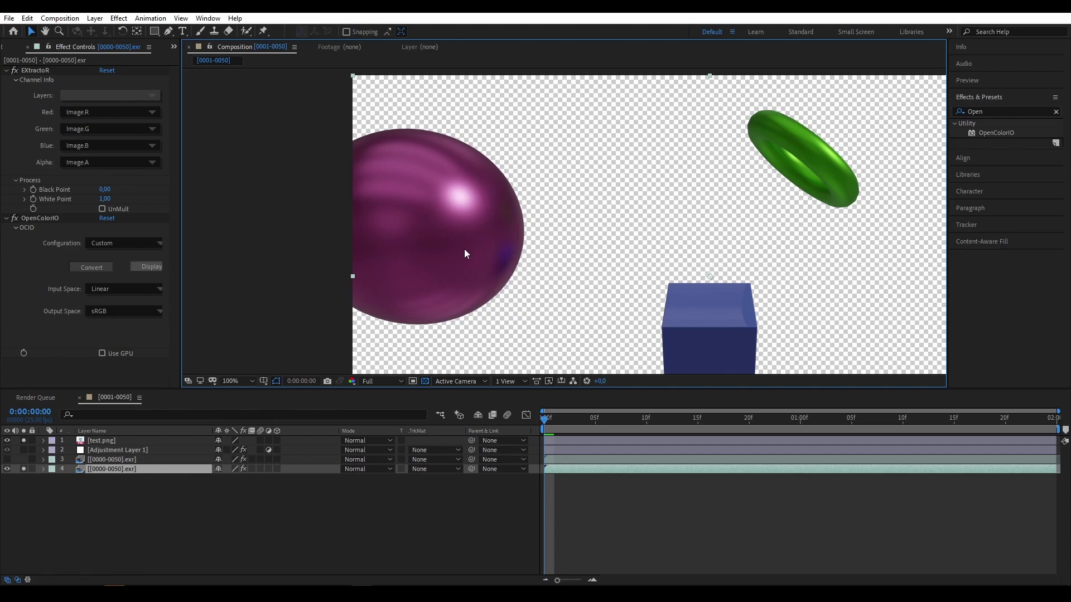
pyautogui.click(23, 441)
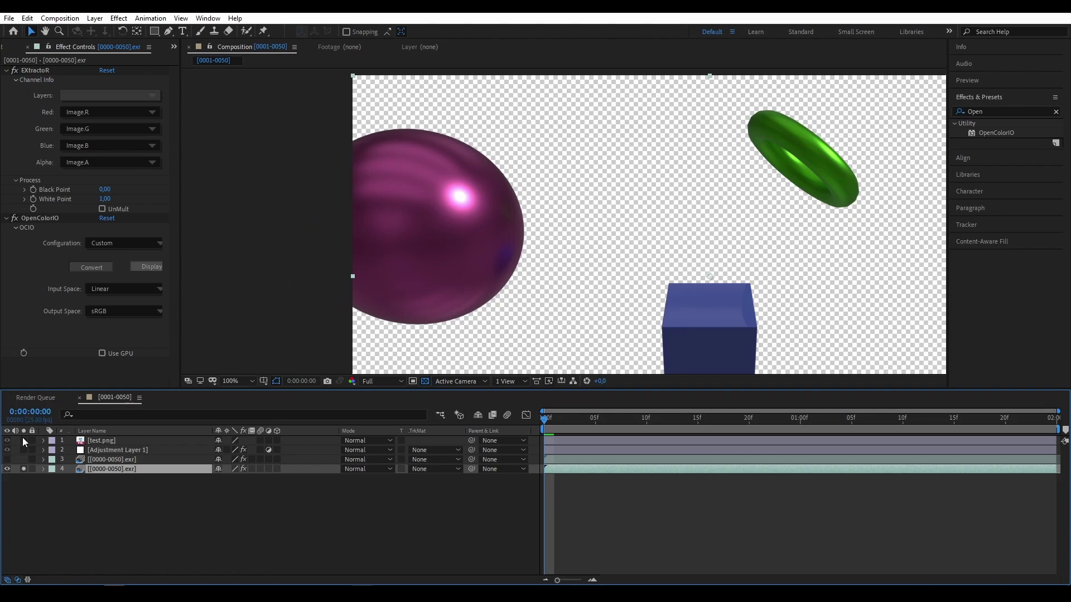
# Load config.ocio from Blender 3.5's colormanagement folder as OpenColorIO's custom configuration and set the output space to Filmic sRGB
pyautogui.click(122, 242)
pyautogui.click(41, 269)
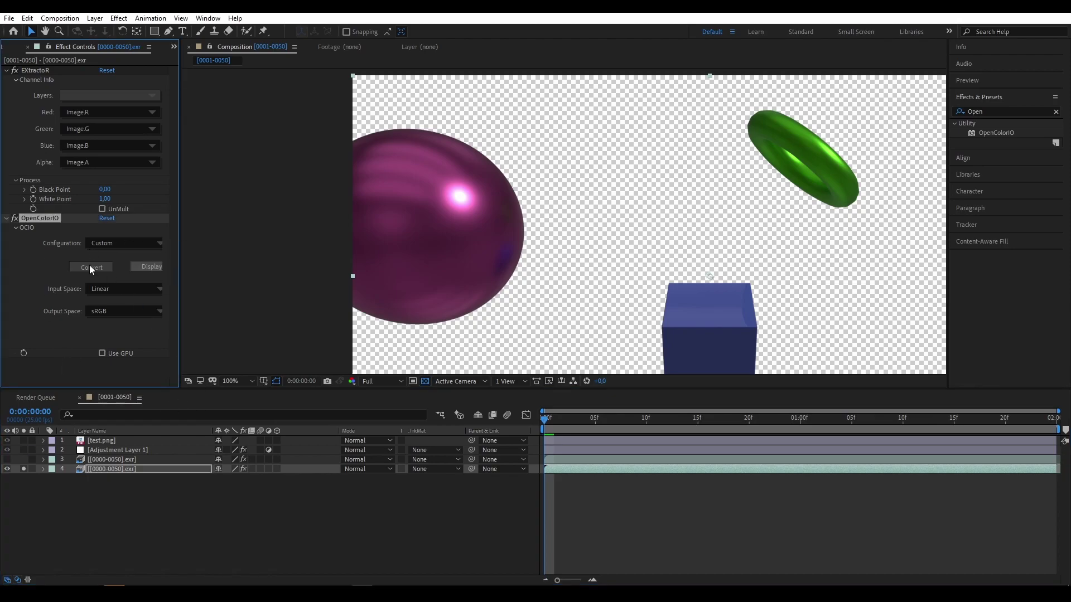
pyautogui.click(127, 242)
pyautogui.click(144, 274)
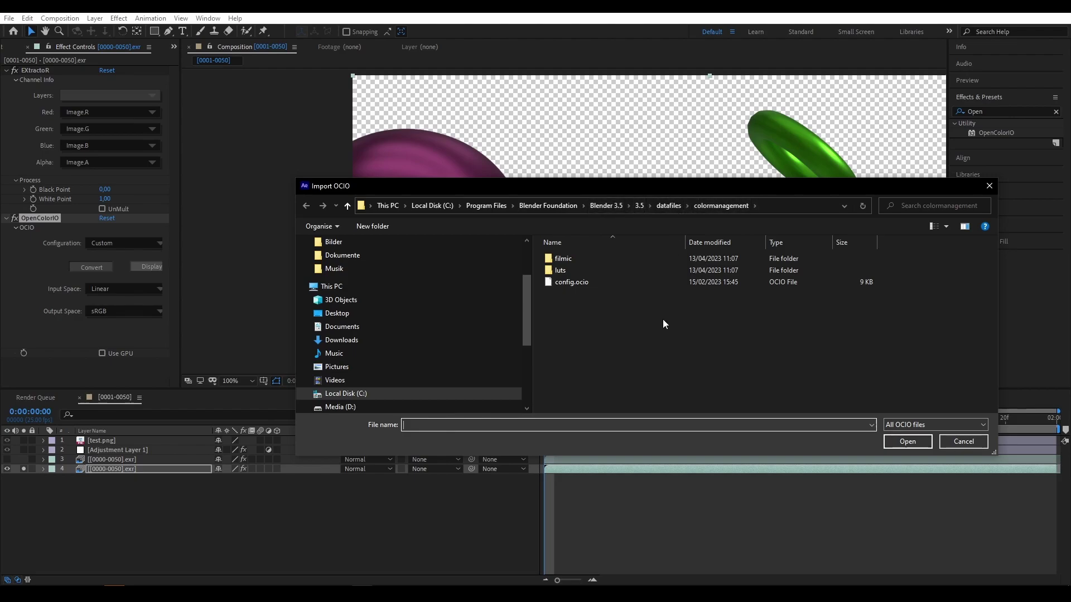
pyautogui.doubleClick(591, 282)
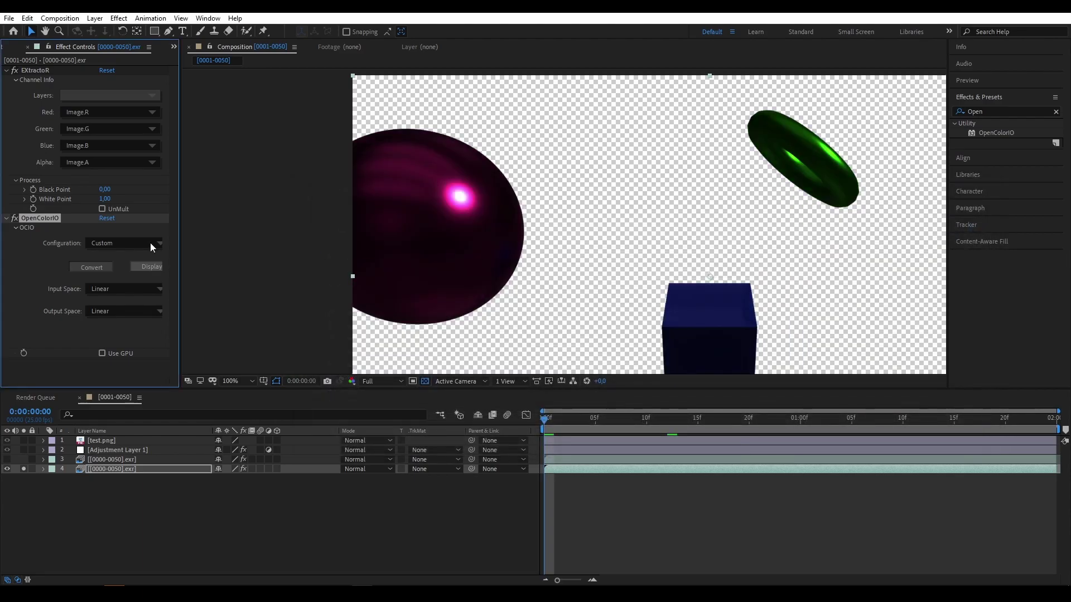
pyautogui.click(115, 309)
pyautogui.click(162, 392)
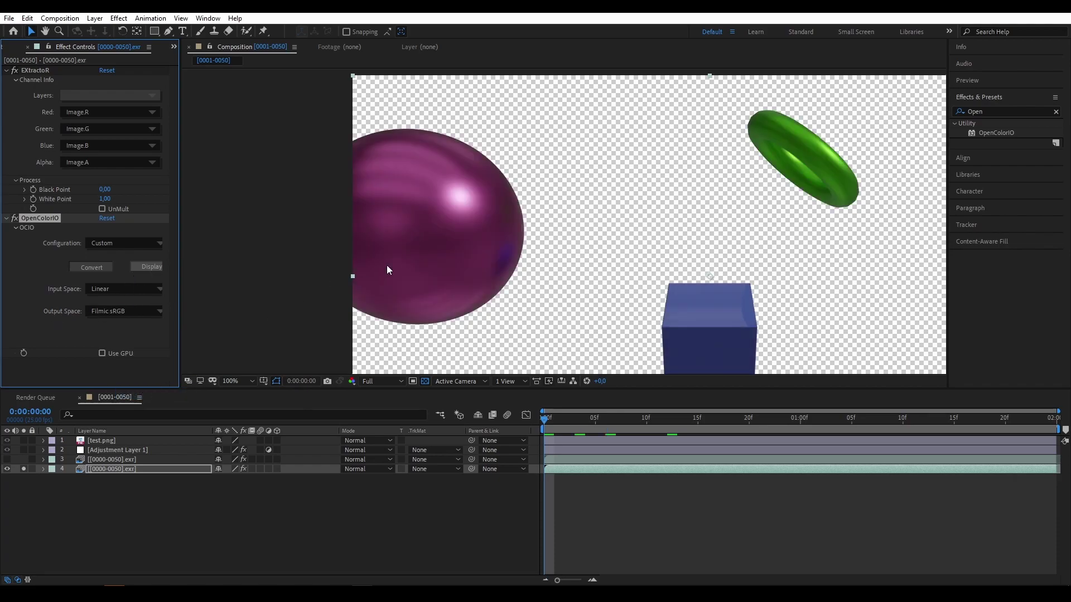
# Compare the Filmic sRGB EXR layer against the soloed test.png reference, then unsolo the reference and inspect the whole frame
pyautogui.click(24, 441)
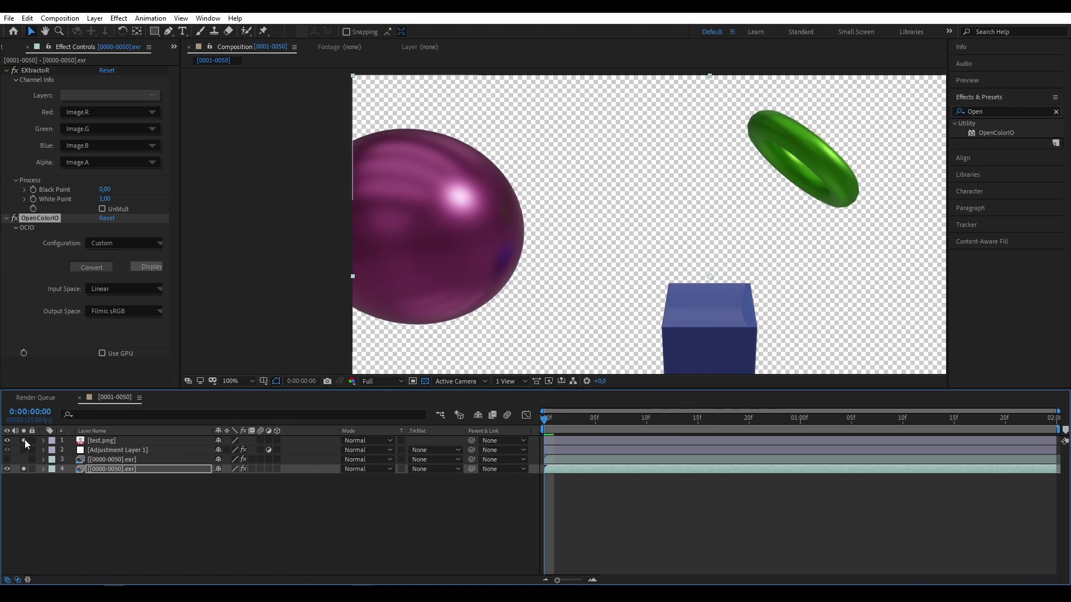
pyautogui.scroll(-1, 561, 206)
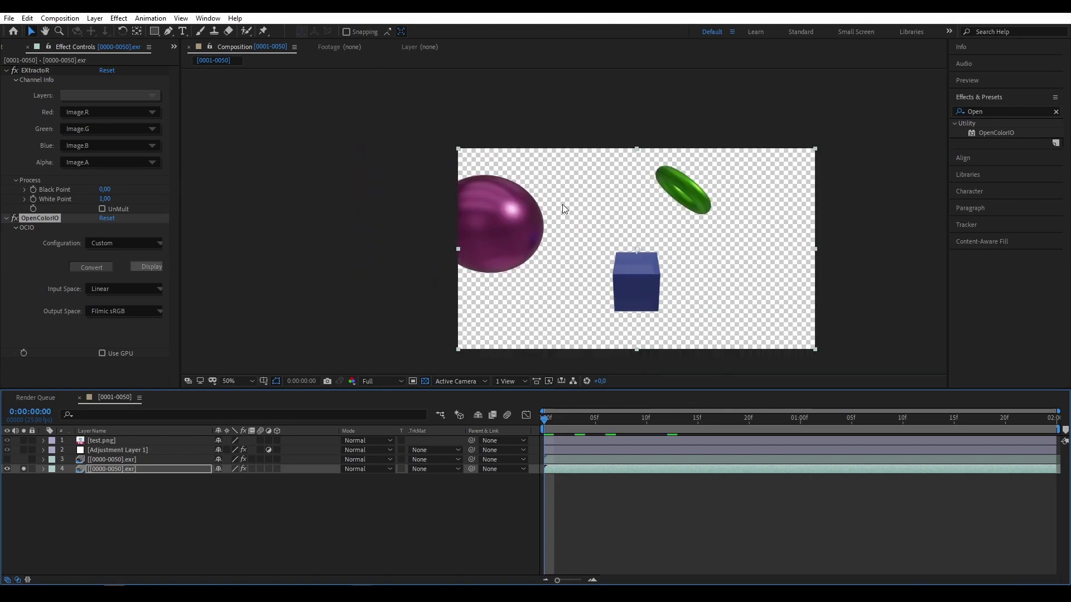
pyautogui.moveTo(564, 206); pyautogui.dragTo(530, 169)
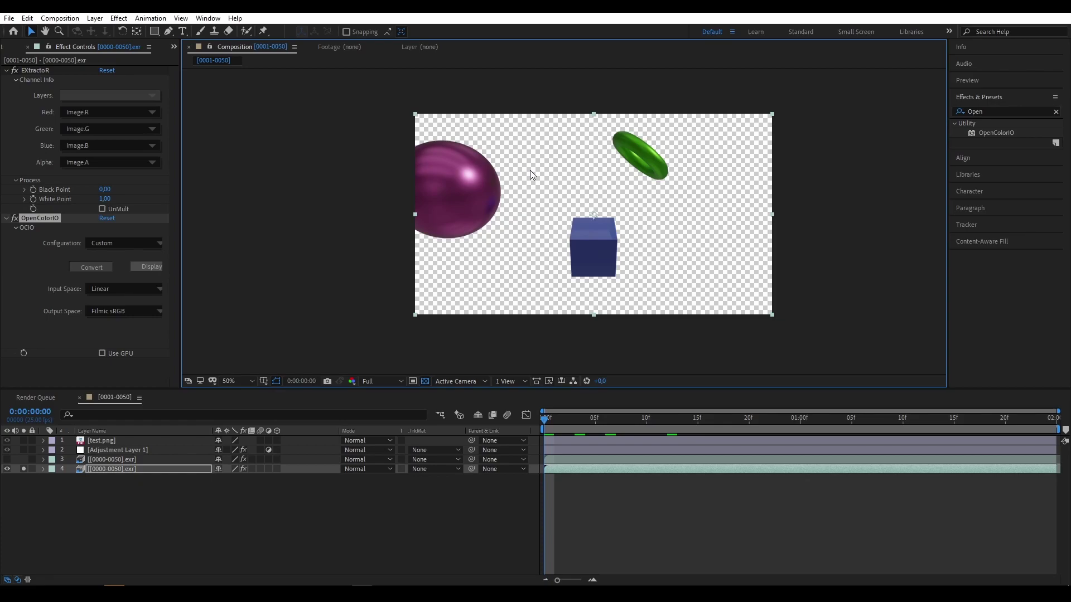
pyautogui.click(781, 132)
pyautogui.moveTo(600, 155); pyautogui.dragTo(538, 194)
pyautogui.scroll(1, 581, 147)
pyautogui.scroll(-1, 422, 177)
pyautogui.moveTo(422, 177); pyautogui.dragTo(435, 178)
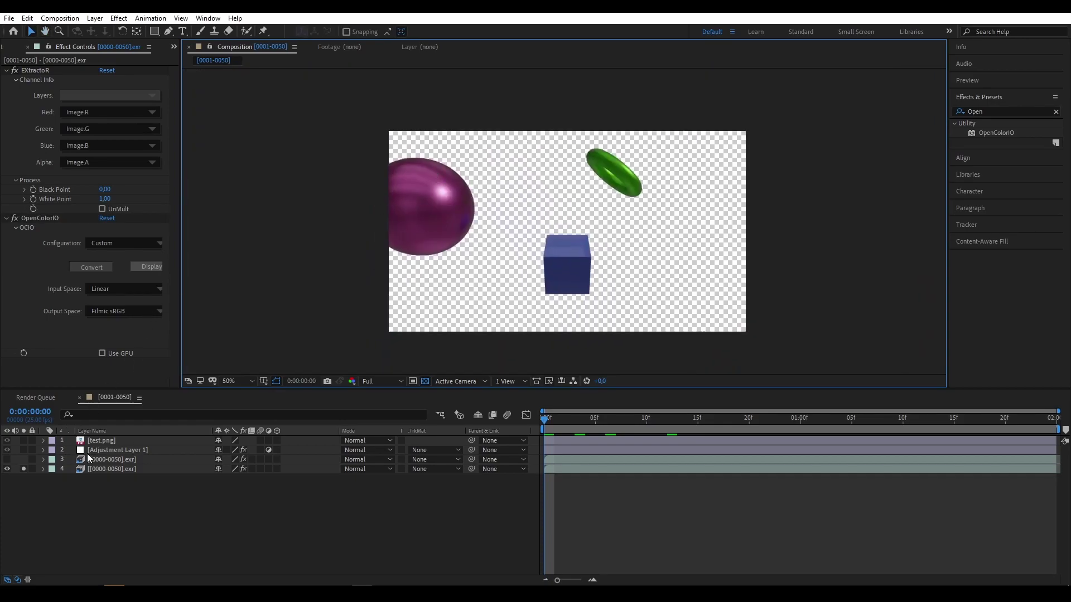
# Delete the test.png reference layer and unsolo the bottom [0000-0050].exr layer
pyautogui.moveTo(513, 212); pyautogui.dragTo(483, 198)
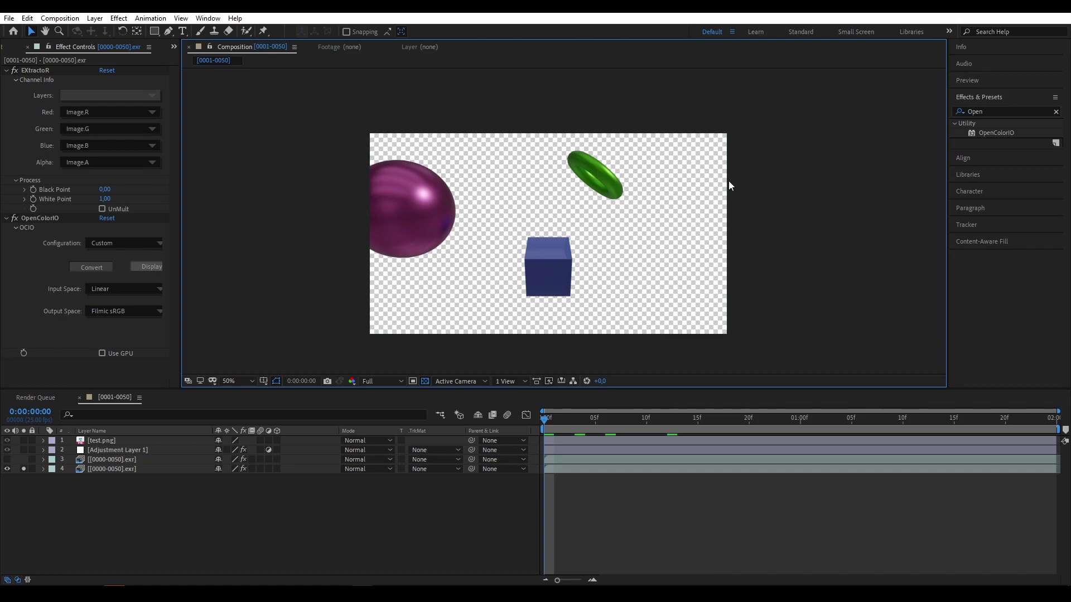
pyautogui.moveTo(520, 202); pyautogui.dragTo(553, 178)
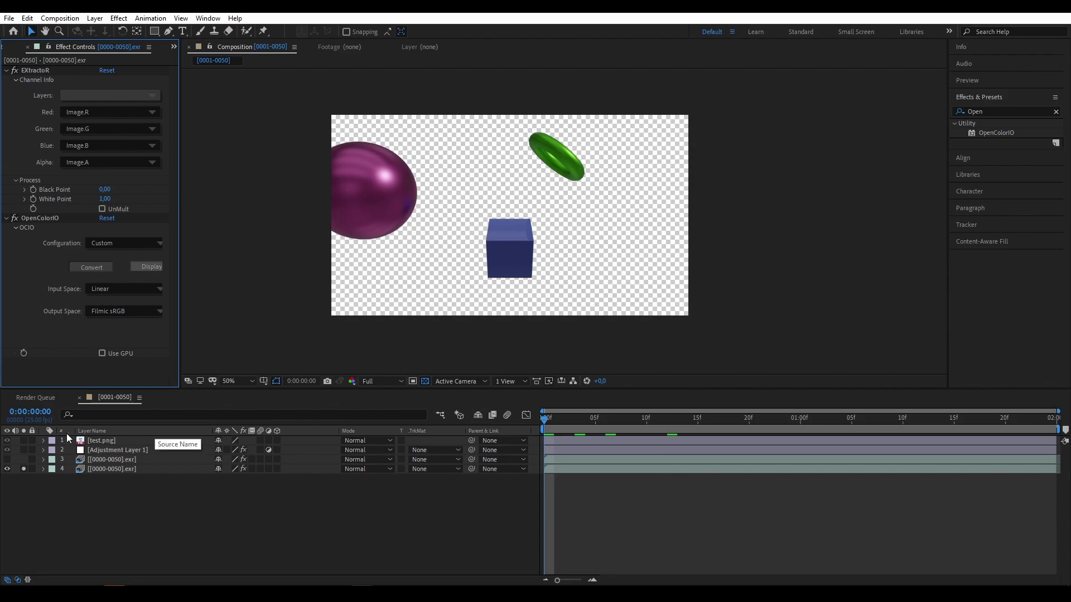
pyautogui.click(89, 443)
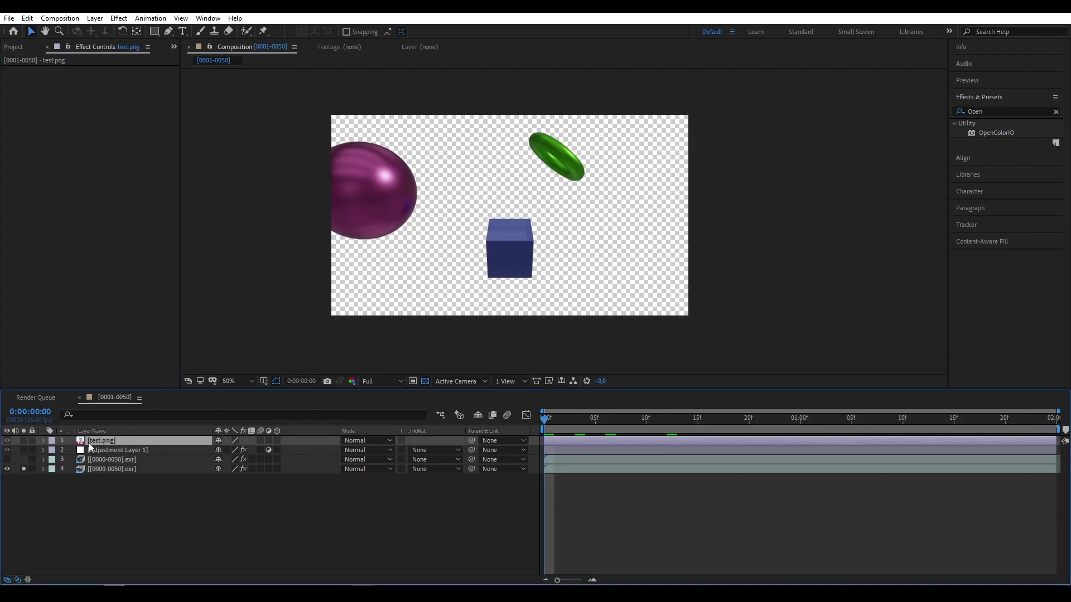
pyautogui.press('Delete')
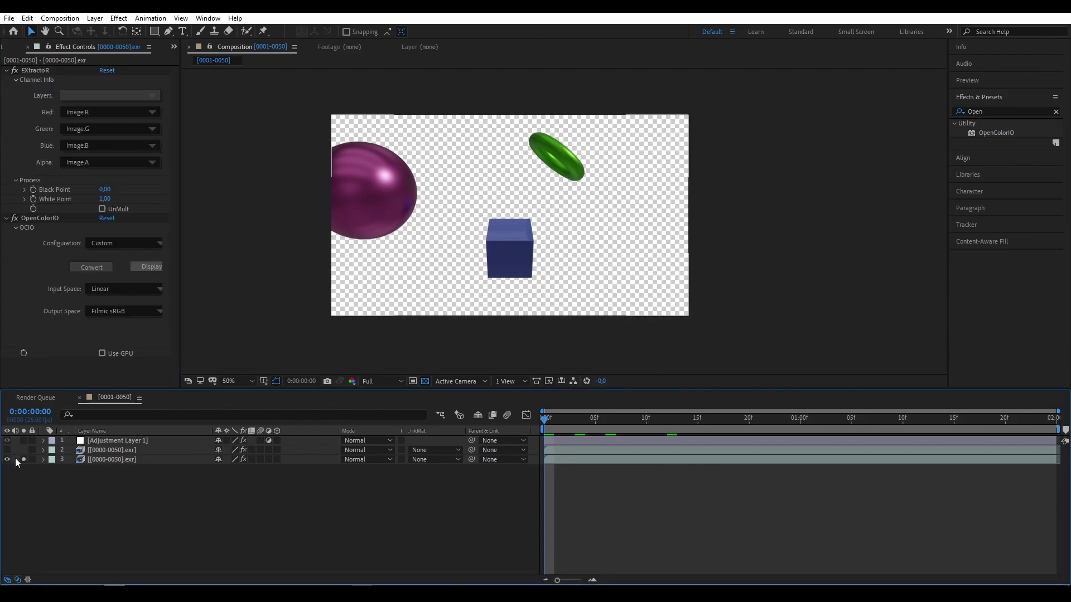
pyautogui.click(24, 459)
pyautogui.click(92, 450)
pyautogui.click(94, 430)
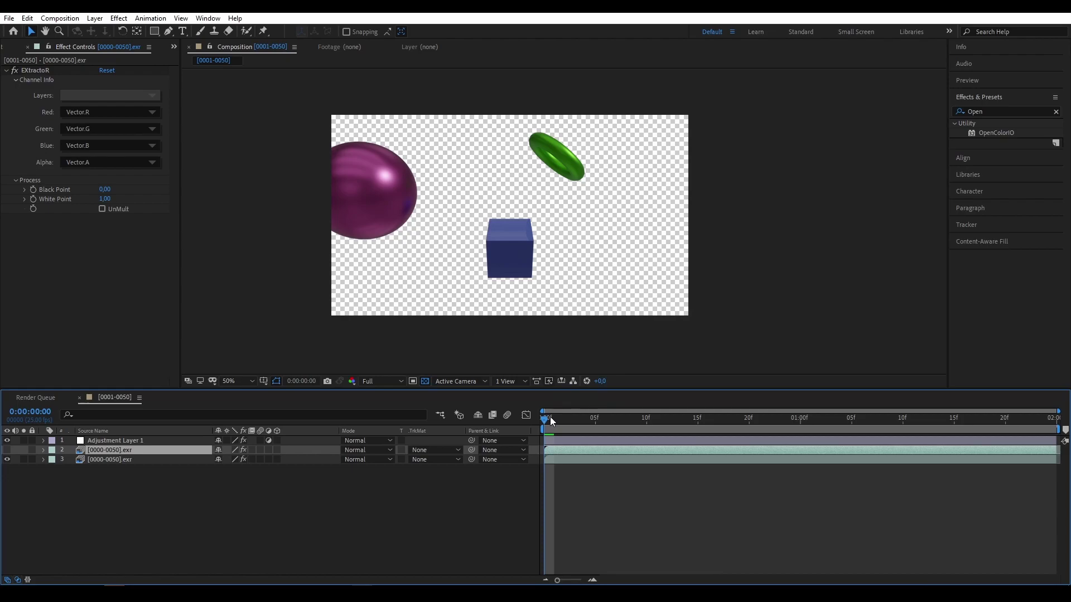
pyautogui.click(530, 468)
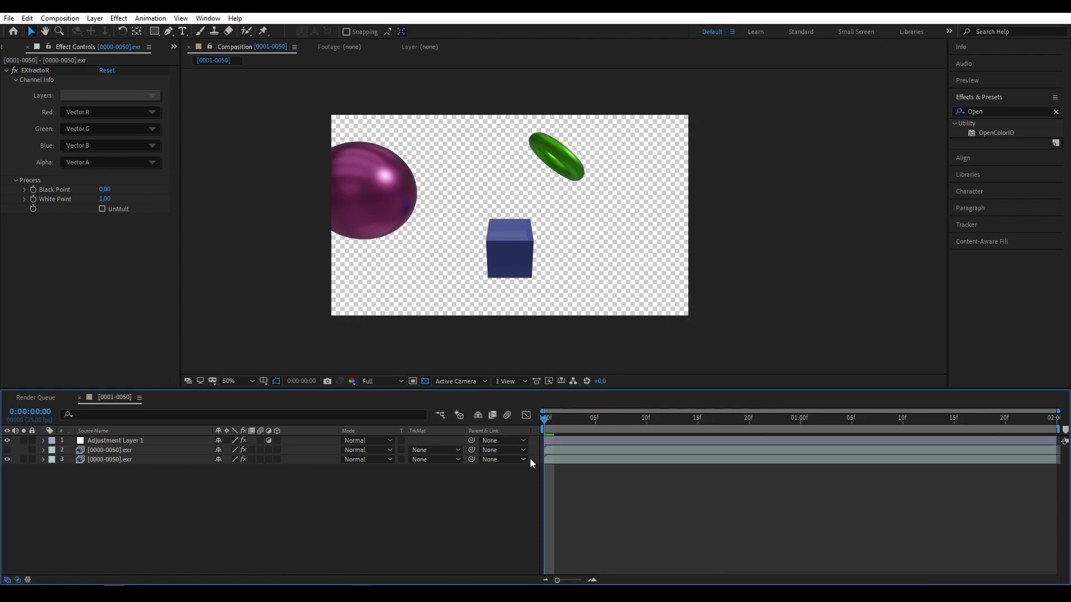
# Check the adjustment layer's motion blur at frame 13, play the animation from the start, then return to the first frame
pyautogui.click(130, 440)
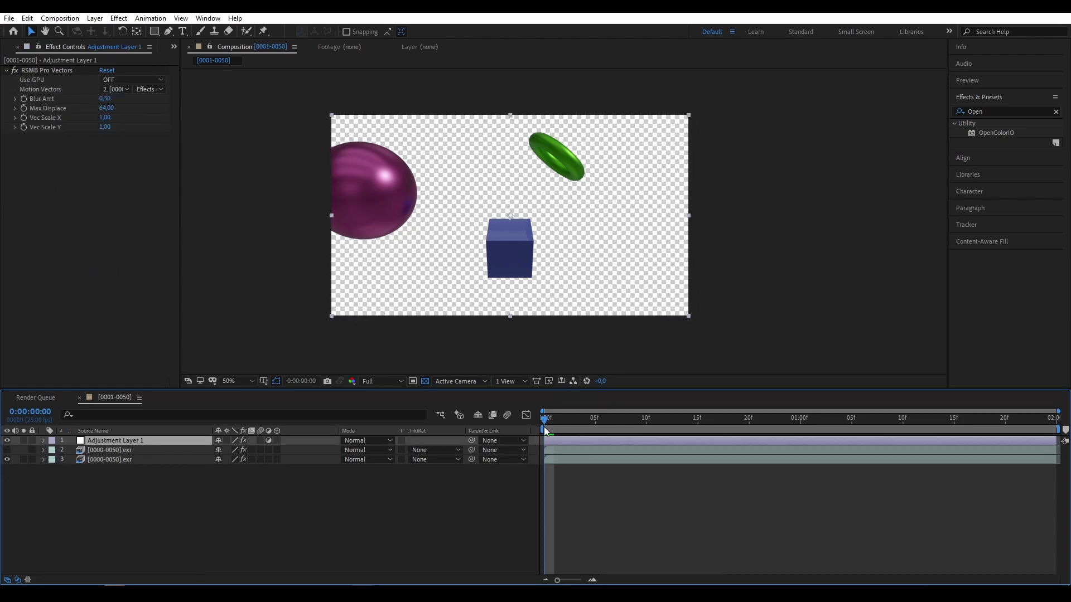
pyautogui.moveTo(548, 425); pyautogui.dragTo(678, 419)
pyautogui.scroll(1, 627, 200)
pyautogui.moveTo(498, 239); pyautogui.dragTo(379, 316)
pyautogui.scroll(-1, 329, 205)
pyautogui.moveTo(344, 210); pyautogui.dragTo(414, 199)
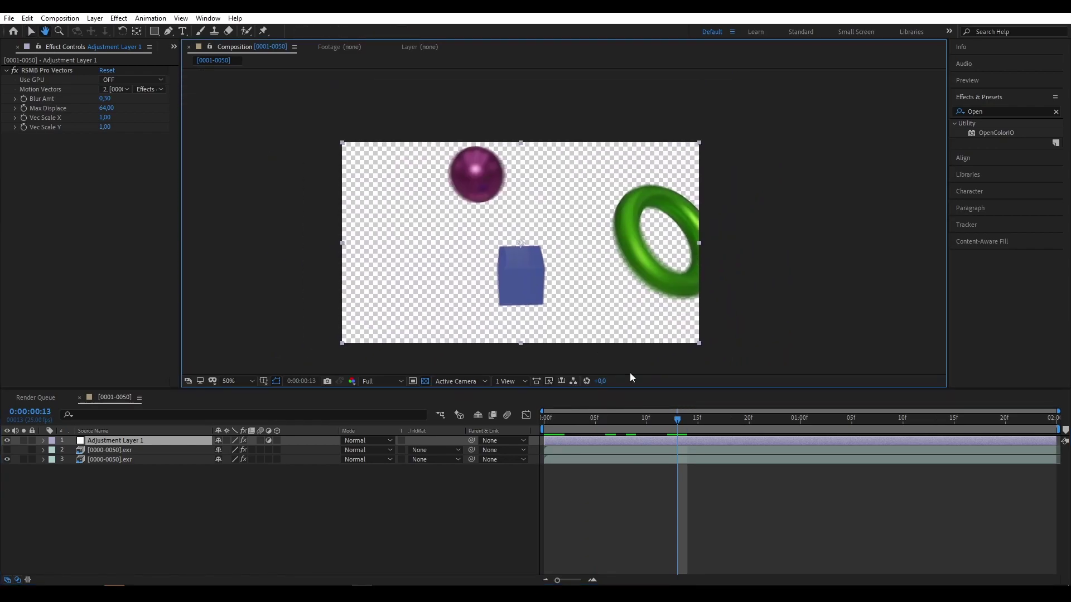
pyautogui.moveTo(667, 425); pyautogui.dragTo(500, 429)
pyautogui.press('space')
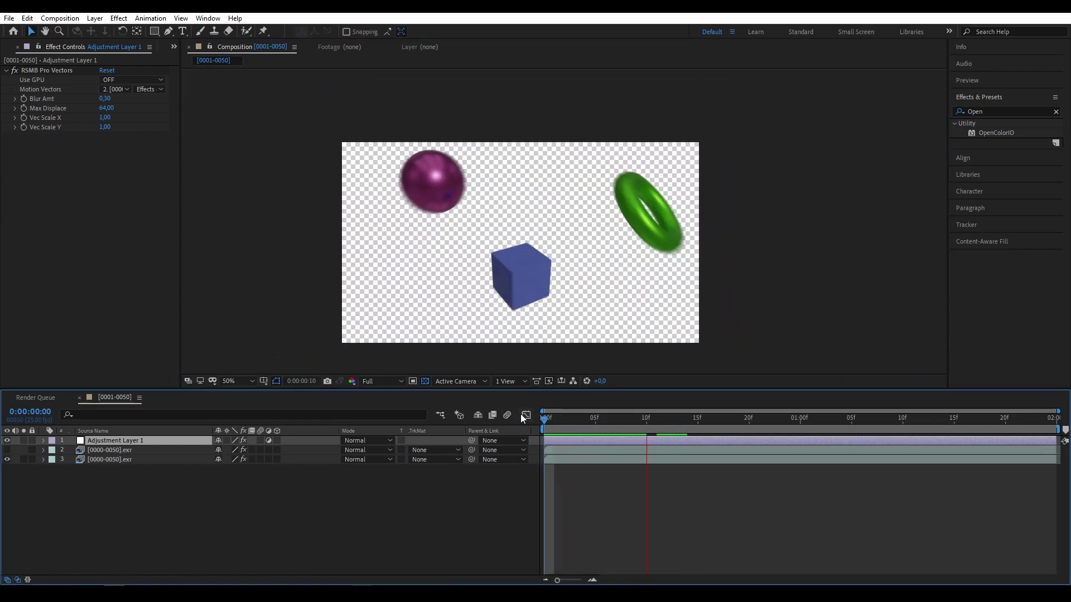
pyautogui.moveTo(841, 425); pyautogui.dragTo(504, 412)
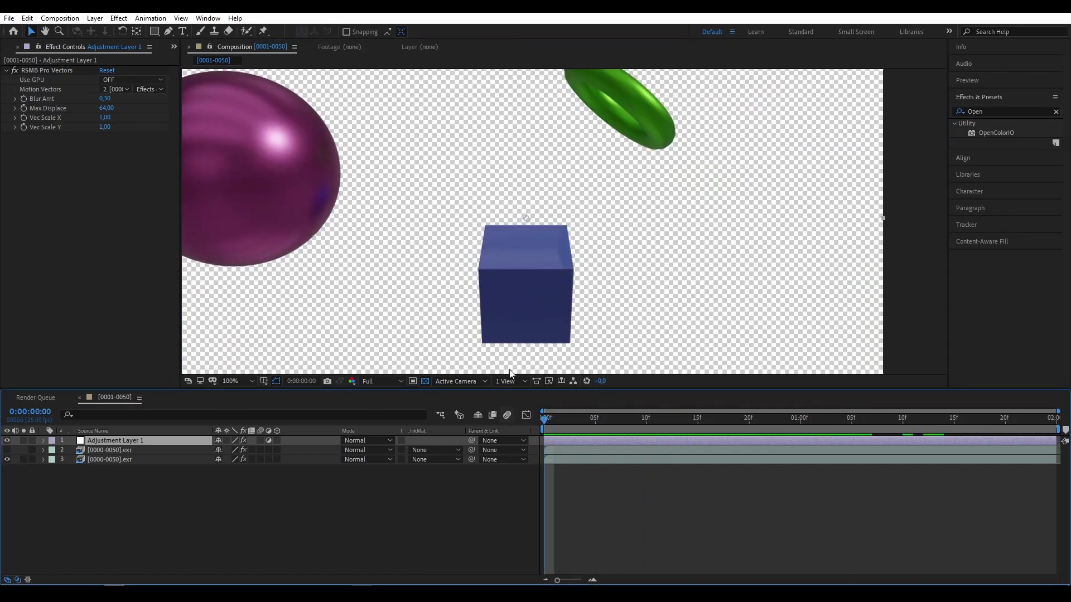
pyautogui.scroll(-2, 617, 286)
pyautogui.moveTo(616, 287); pyautogui.dragTo(558, 311)
pyautogui.scroll(1, 558, 312)
# Compare the effects on the two EXR layers and examine the passes available in the bottom layer's EXtractoR effect
pyautogui.click(109, 460)
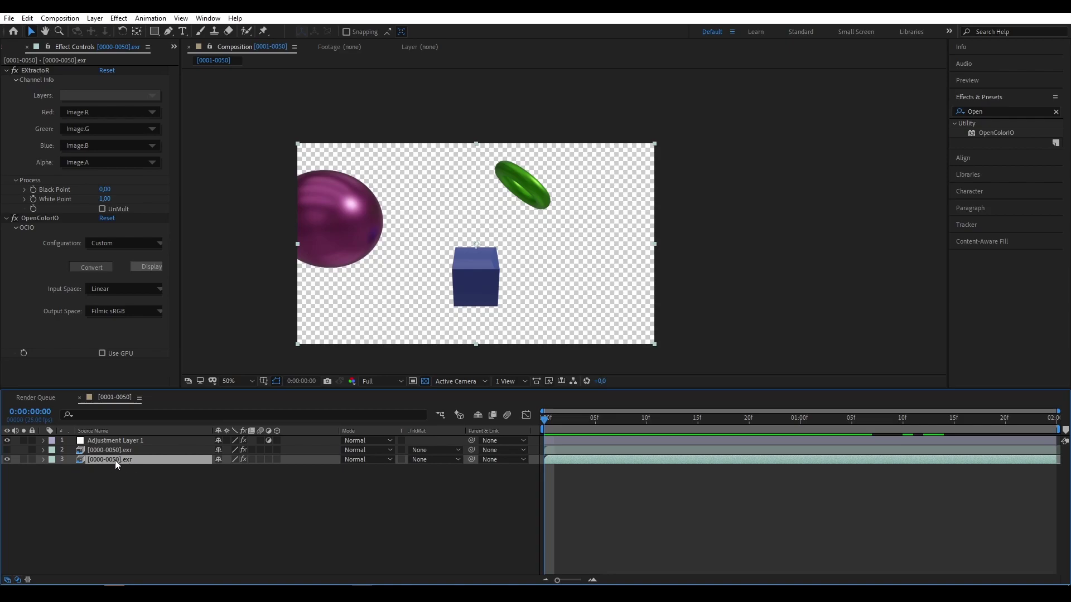
pyautogui.click(109, 451)
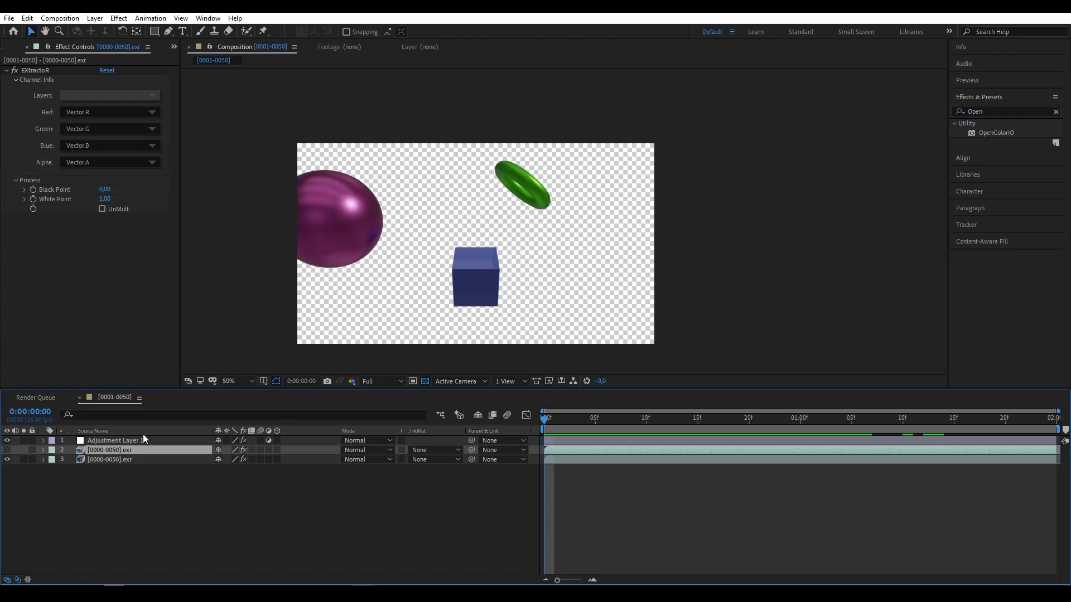
pyautogui.click(100, 461)
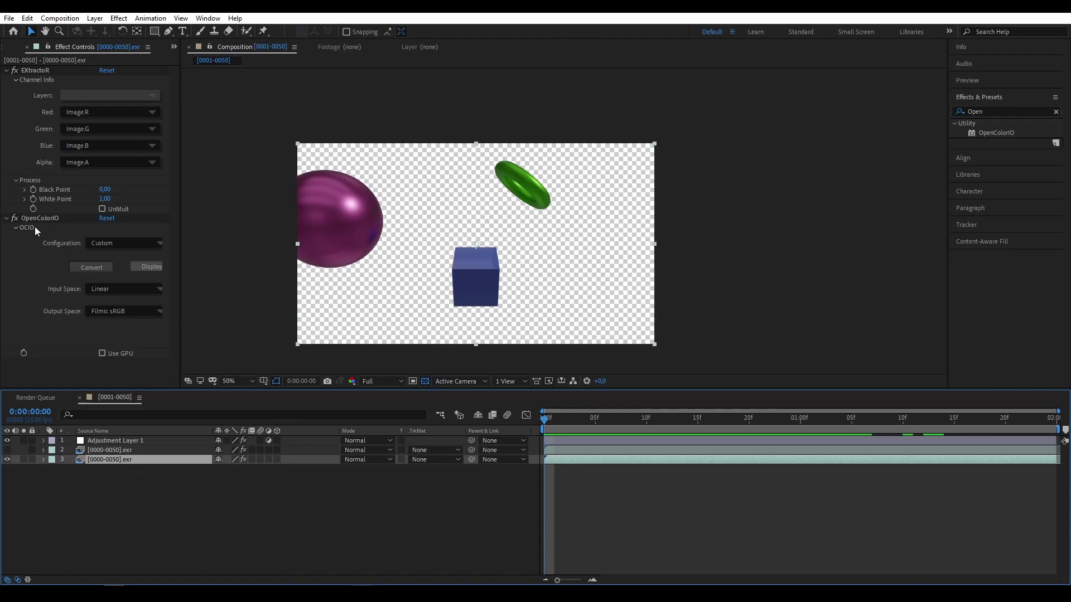
pyautogui.click(98, 450)
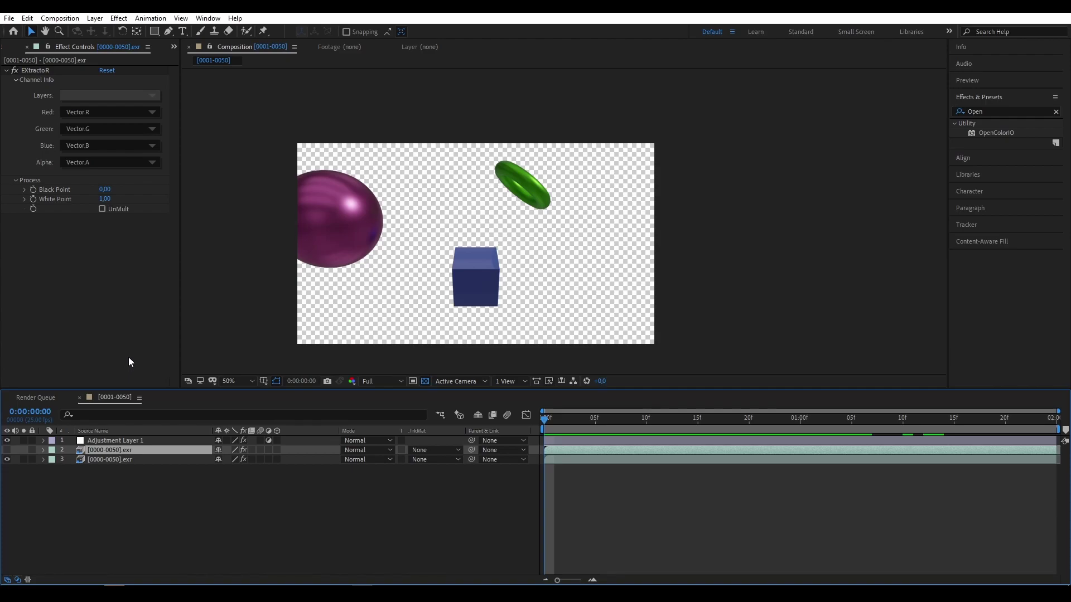
pyautogui.click(127, 459)
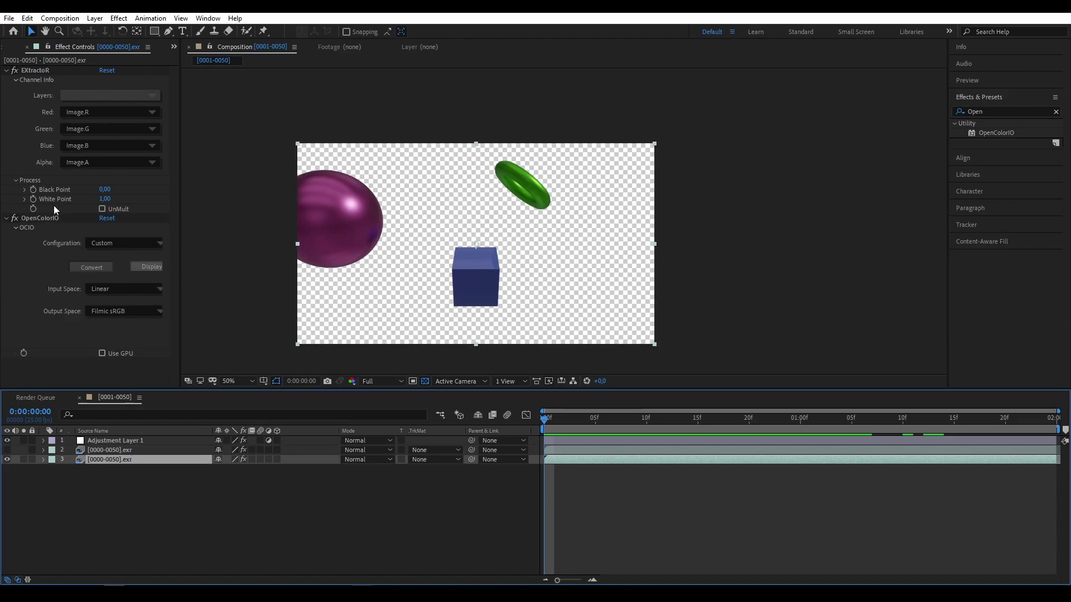
pyautogui.click(50, 218)
pyautogui.click(93, 98)
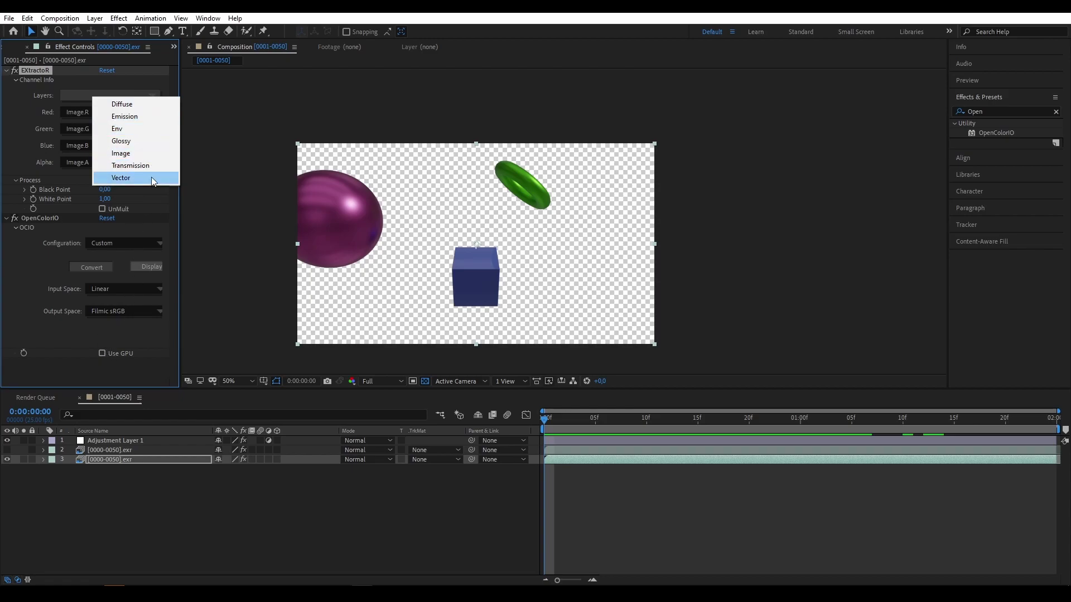
pyautogui.click(146, 498)
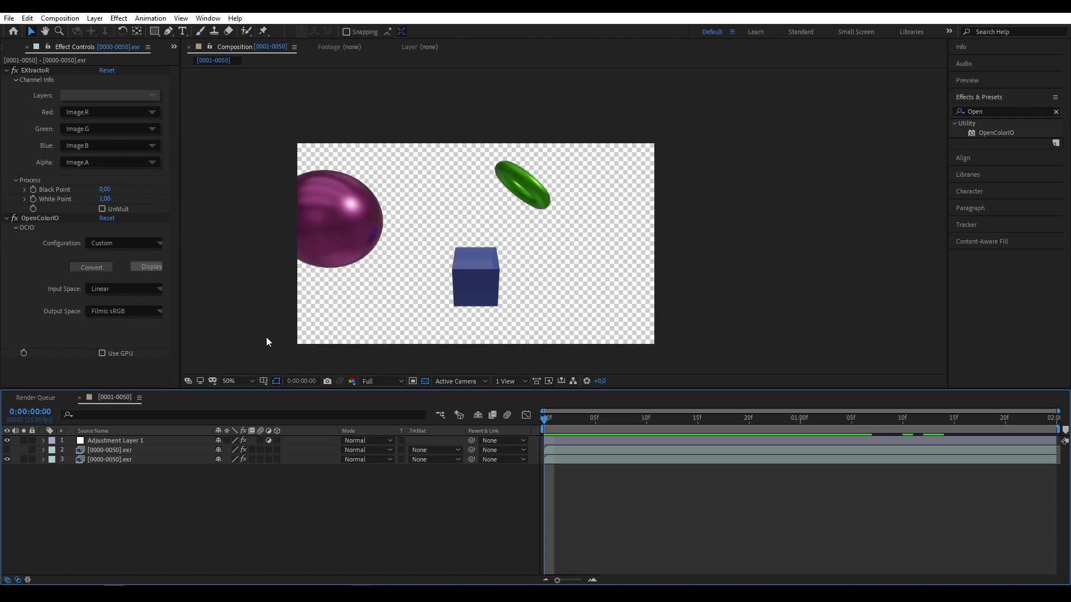
# Show the Vector pass EXR layer, examine its motion vectors at 0:00:01:07, then return to the first frame and hide it
pyautogui.click(14, 451)
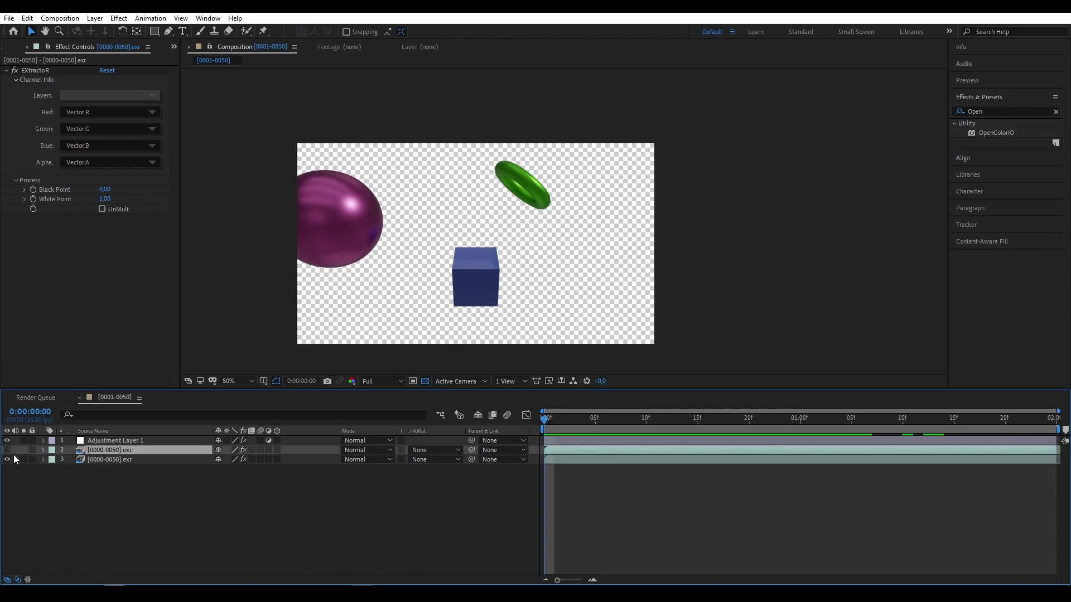
pyautogui.click(7, 450)
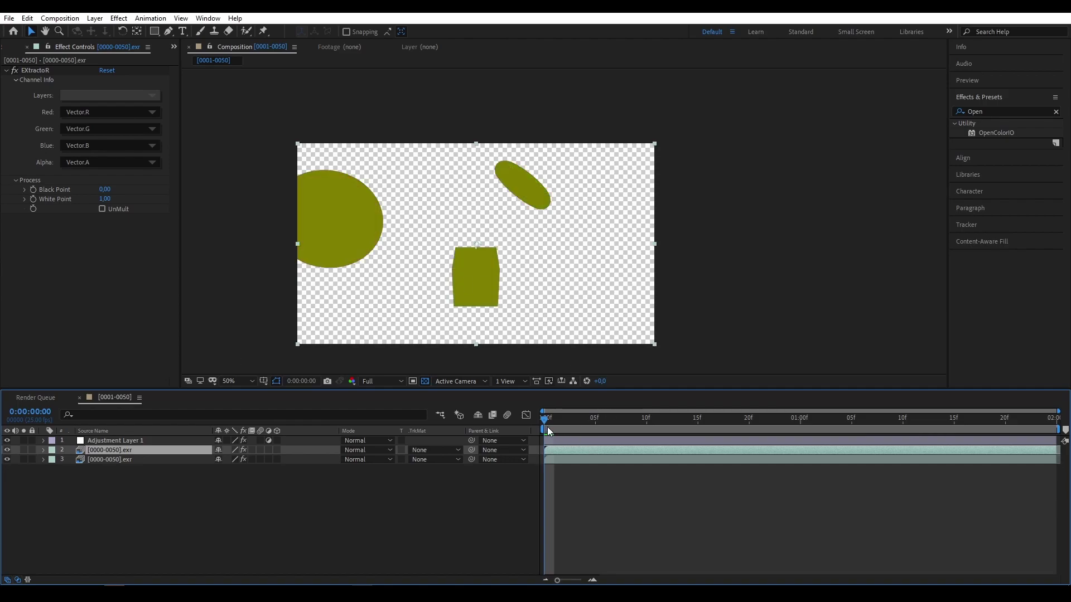
pyautogui.moveTo(547, 421)
pyautogui.mouseDown()
pyautogui.moveTo(977, 433)
pyautogui.moveTo(542, 424)
pyautogui.mouseUp()
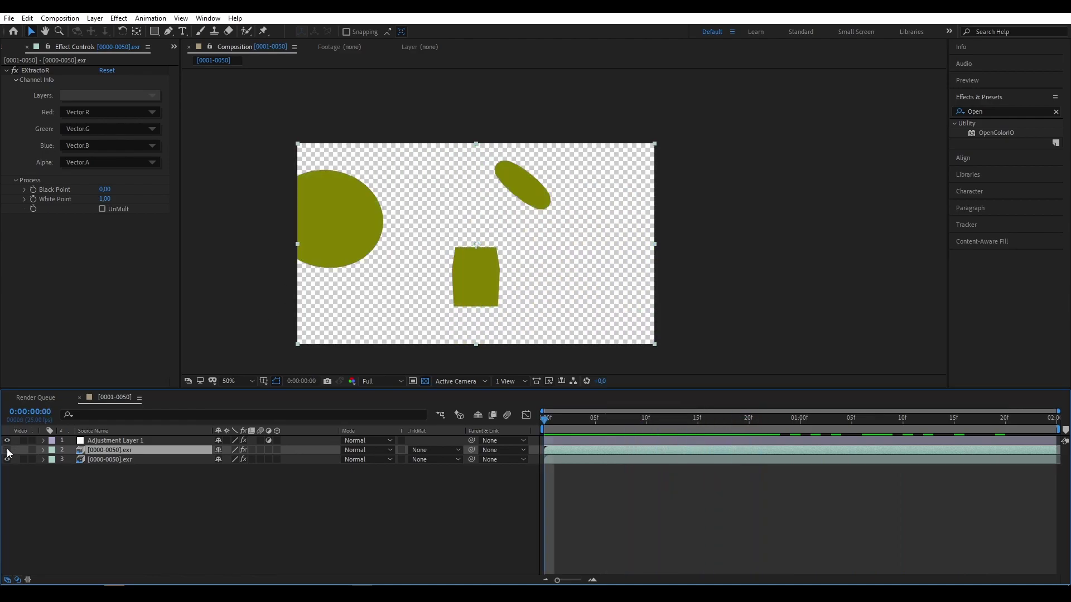
pyautogui.click(8, 450)
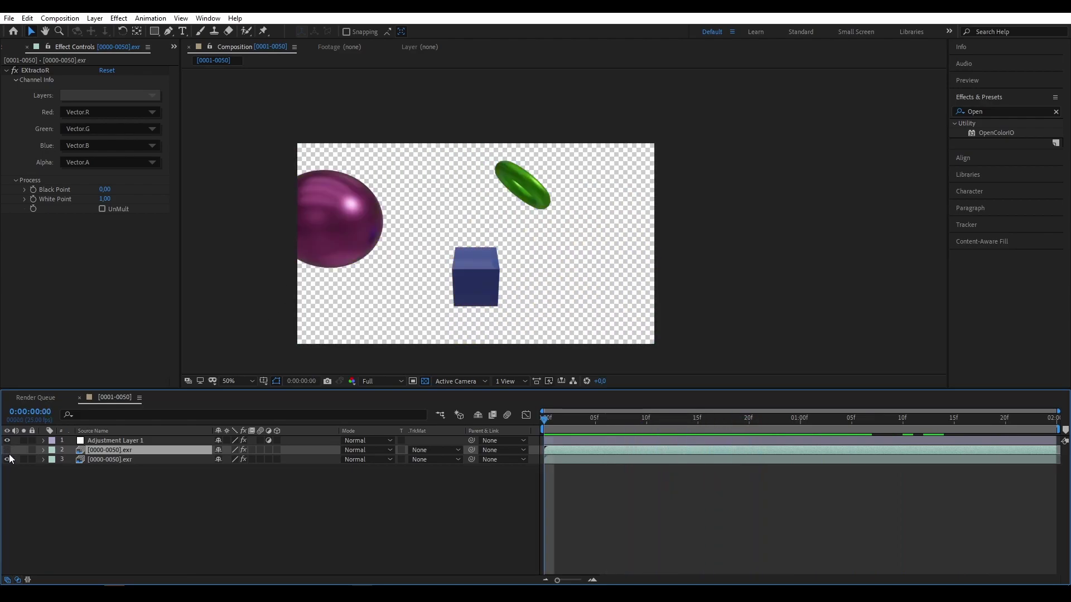
pyautogui.click(7, 450)
pyautogui.moveTo(544, 419); pyautogui.dragTo(873, 417)
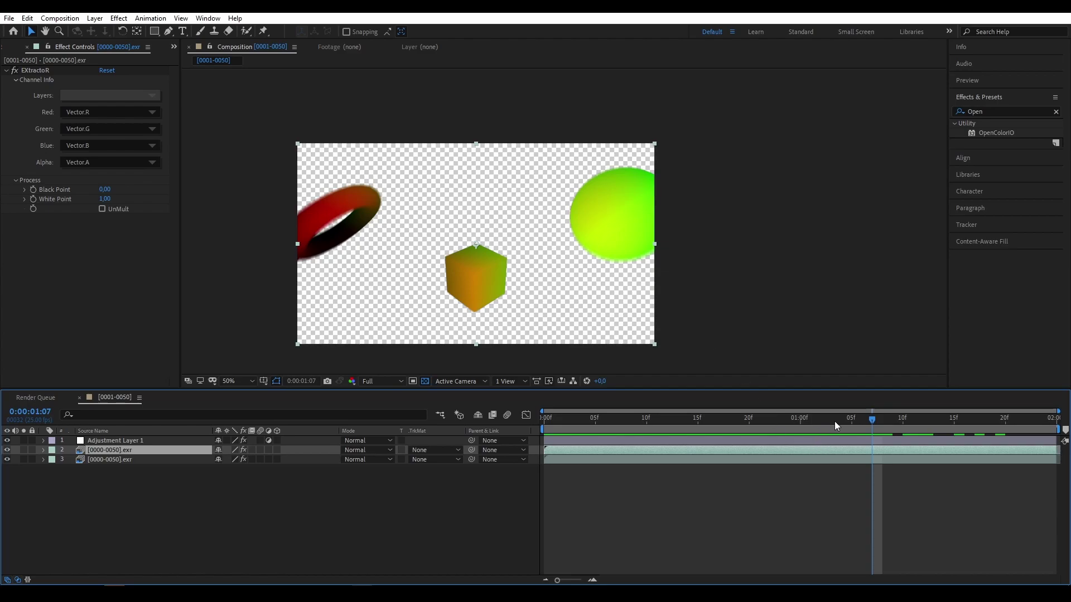
pyautogui.press('Home')
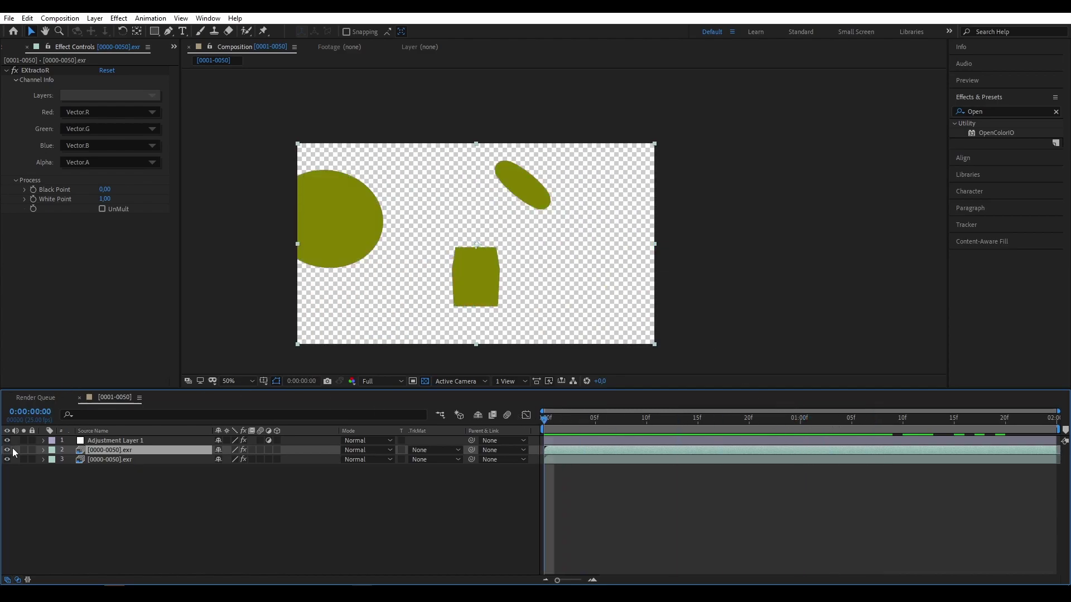
pyautogui.click(8, 451)
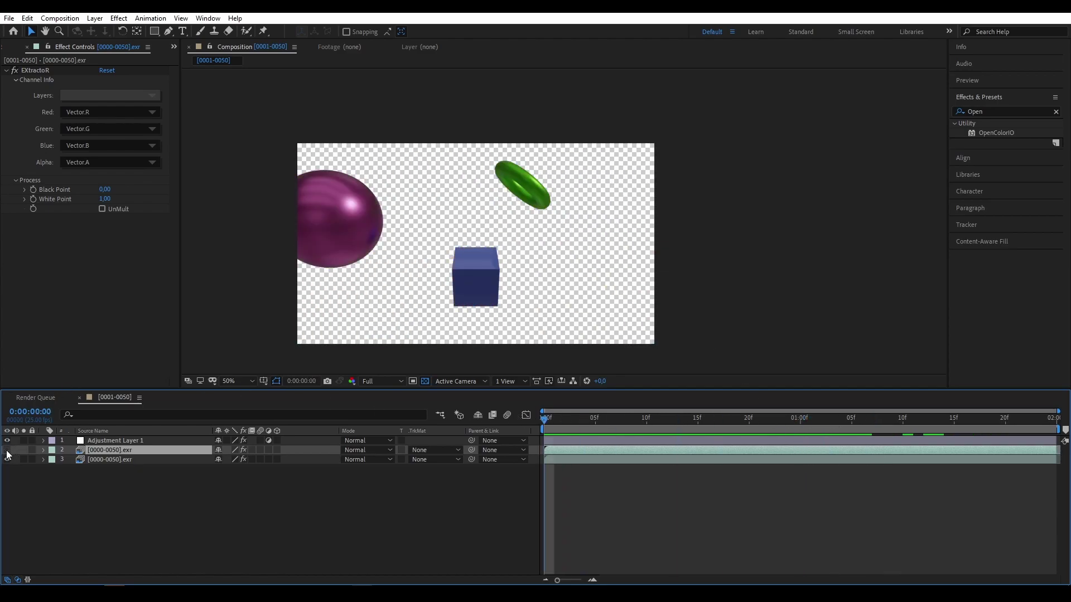
pyautogui.click(7, 460)
# Find the RSMB effects and choose layer 2, [0000-0050].exr, as the motion vectors for RSMB Pro Vectors on the adjustment layer
pyautogui.click(102, 440)
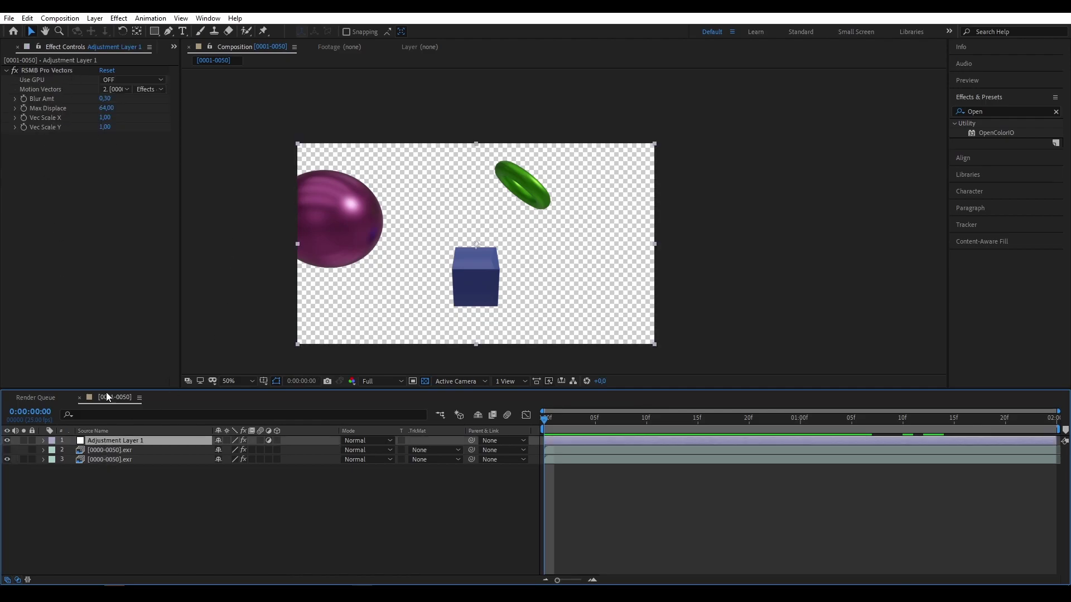
pyautogui.hotkey('ctrl', '5')
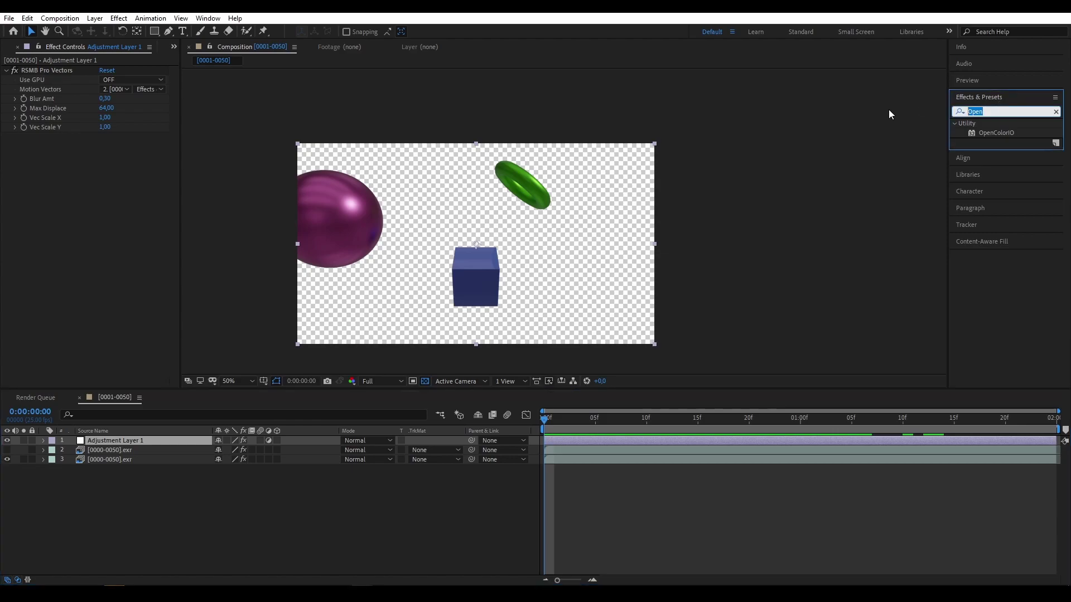
pyautogui.write('RSMB')
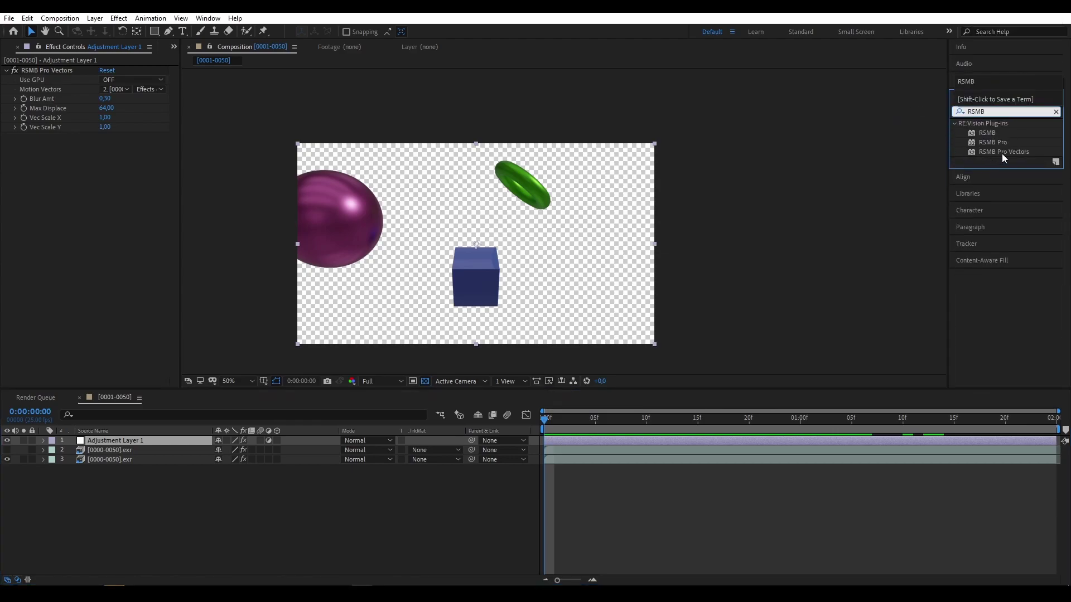
pyautogui.click(56, 178)
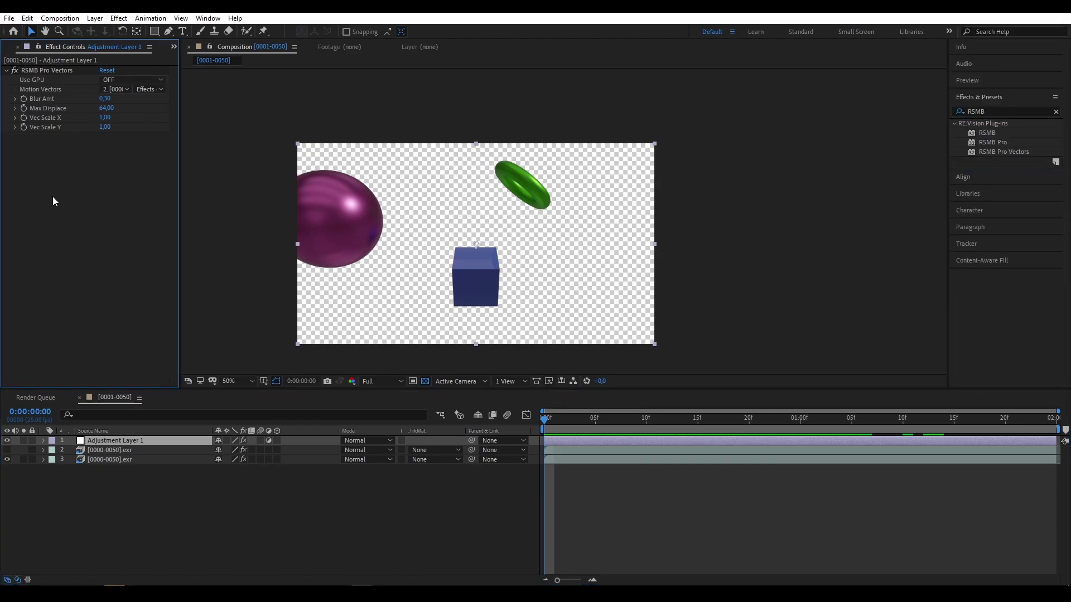
pyautogui.click(53, 72)
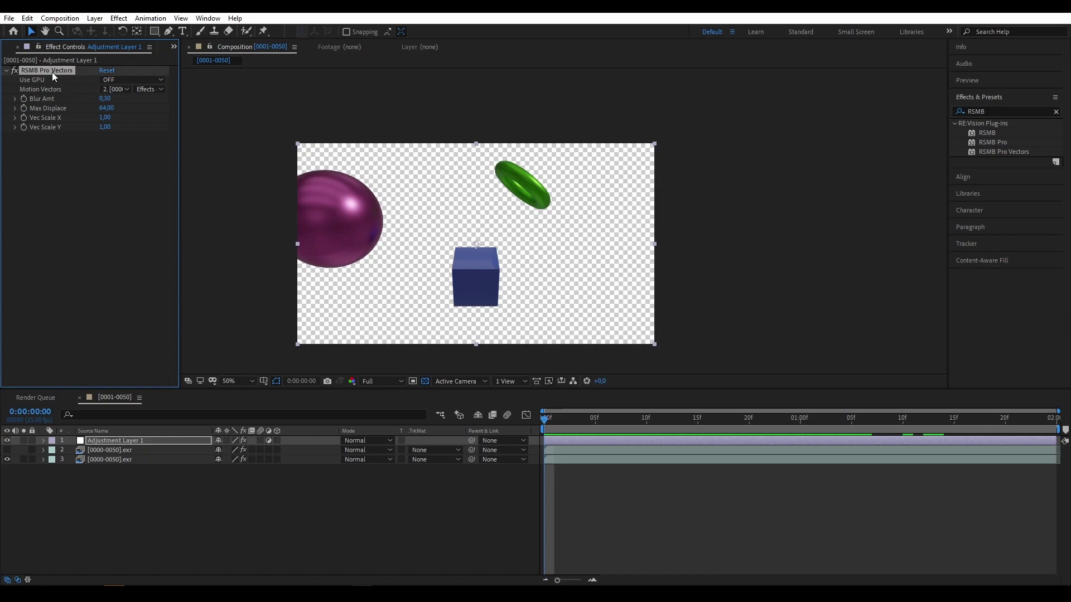
pyautogui.click(121, 88)
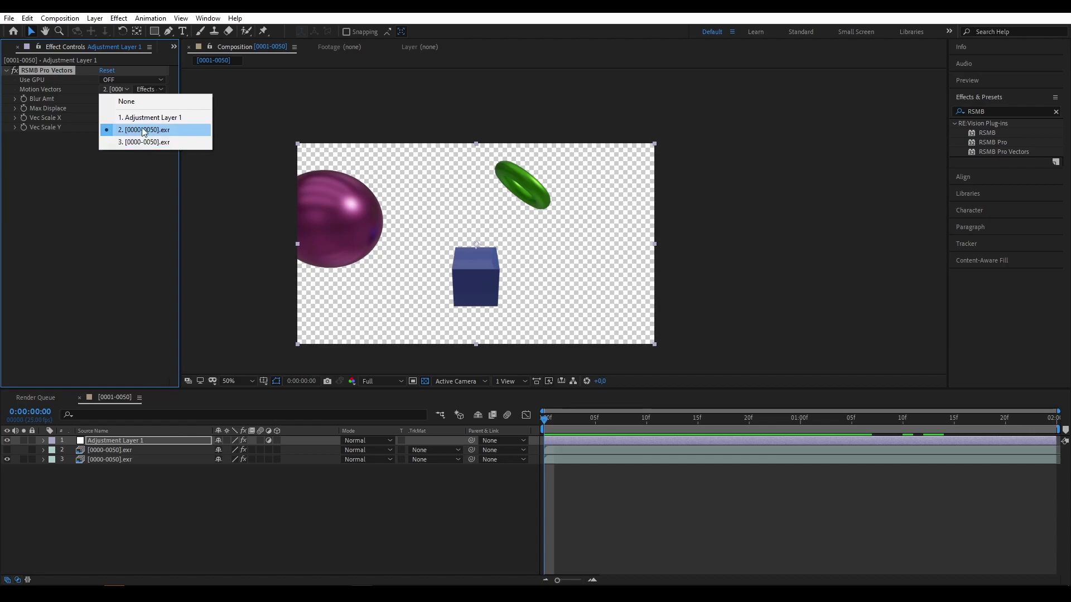
pyautogui.click(140, 130)
pyautogui.click(104, 452)
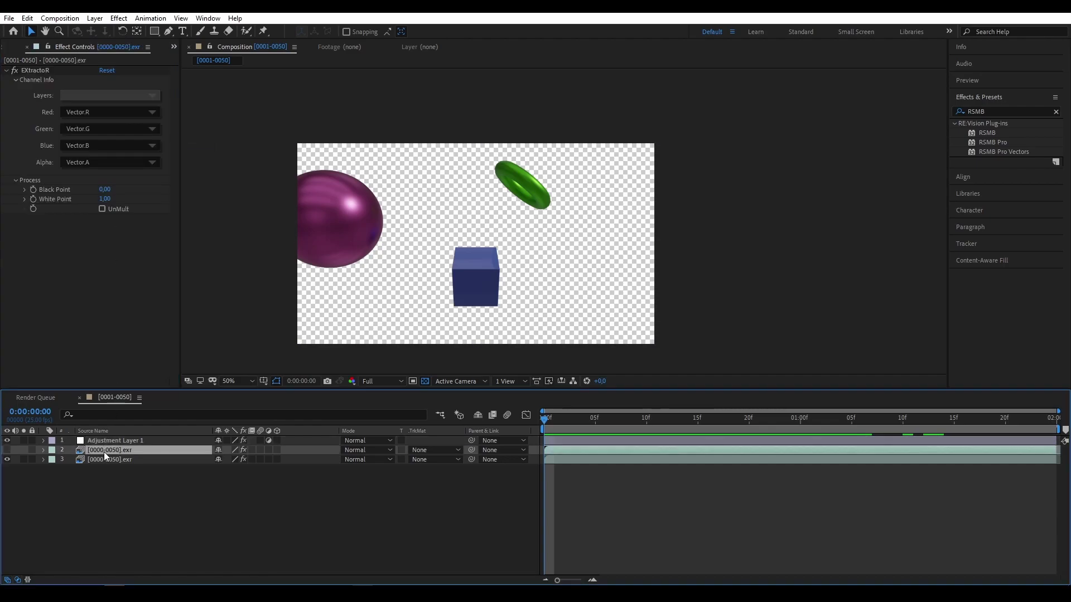
pyautogui.click(132, 440)
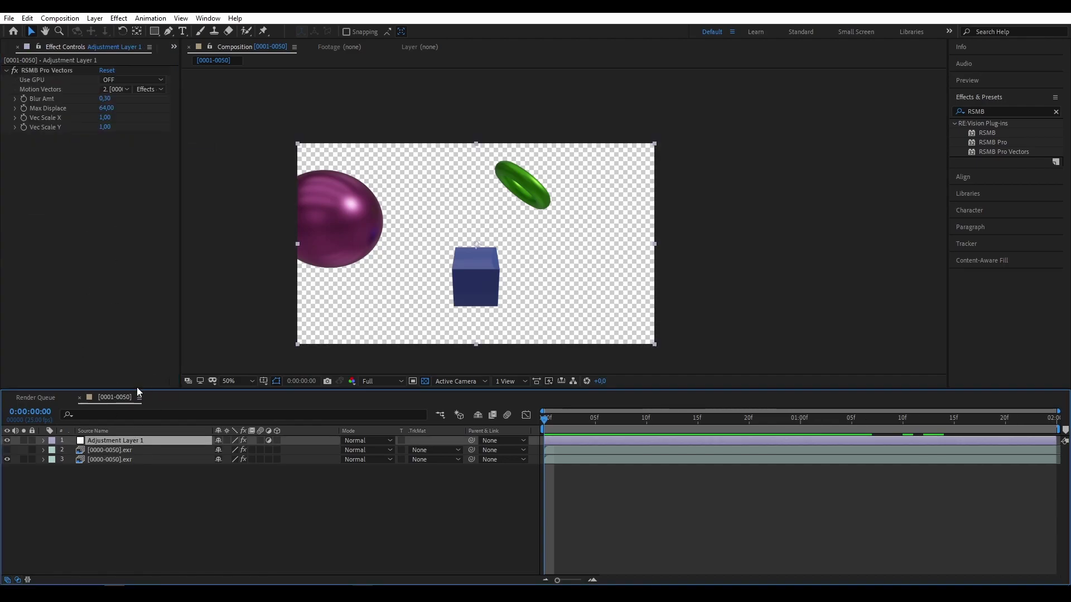
# Try Source for the RSMB Pro Vectors motion vectors, widen the effect settings area, and return the option to Effects & Masks
pyautogui.click(149, 90)
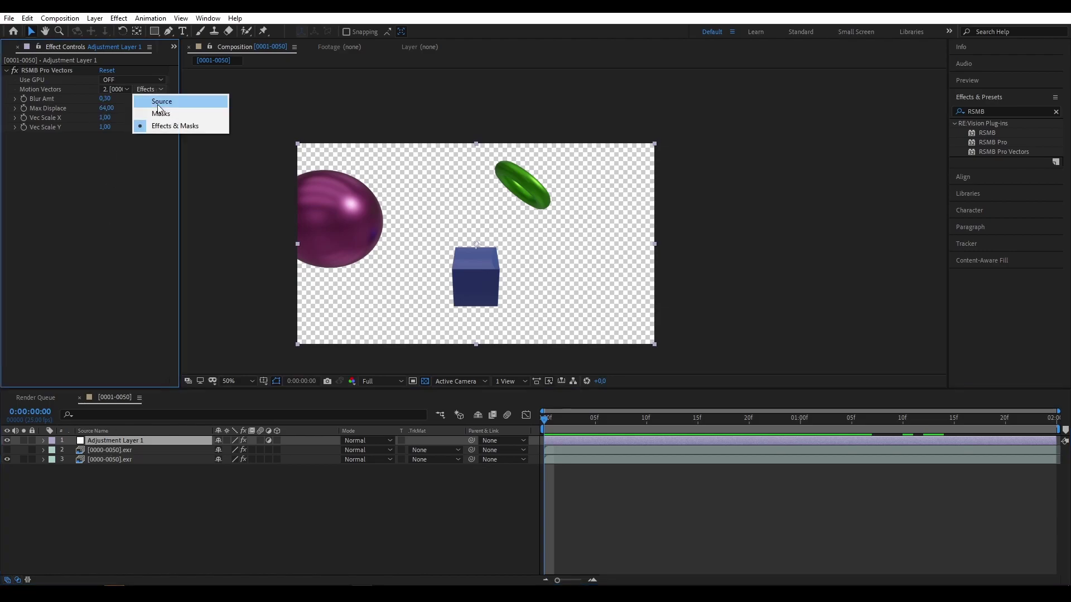
pyautogui.click(150, 99)
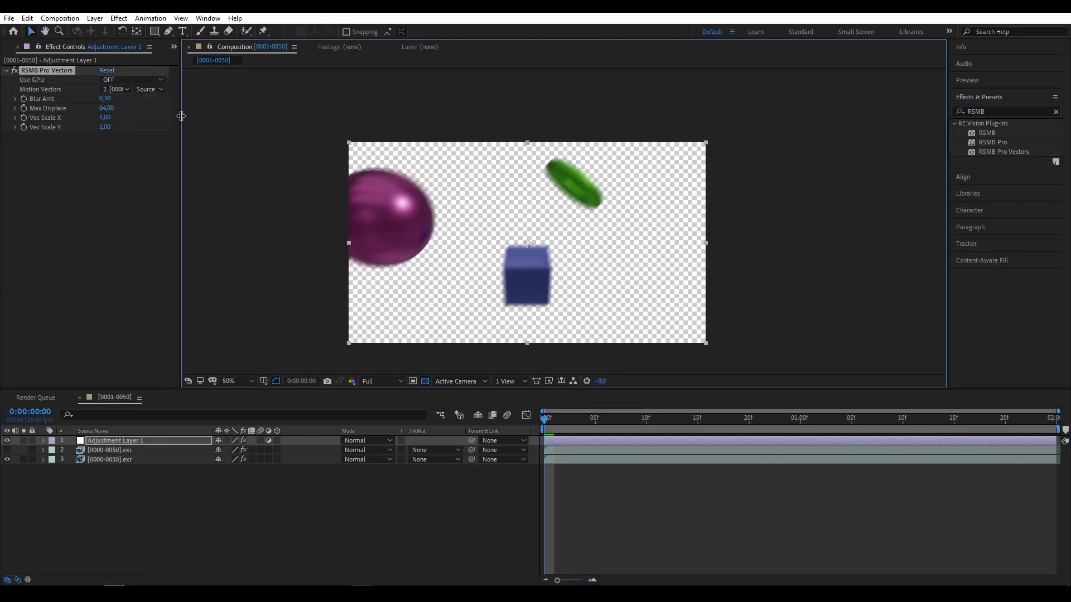
pyautogui.moveTo(180, 118); pyautogui.dragTo(310, 119)
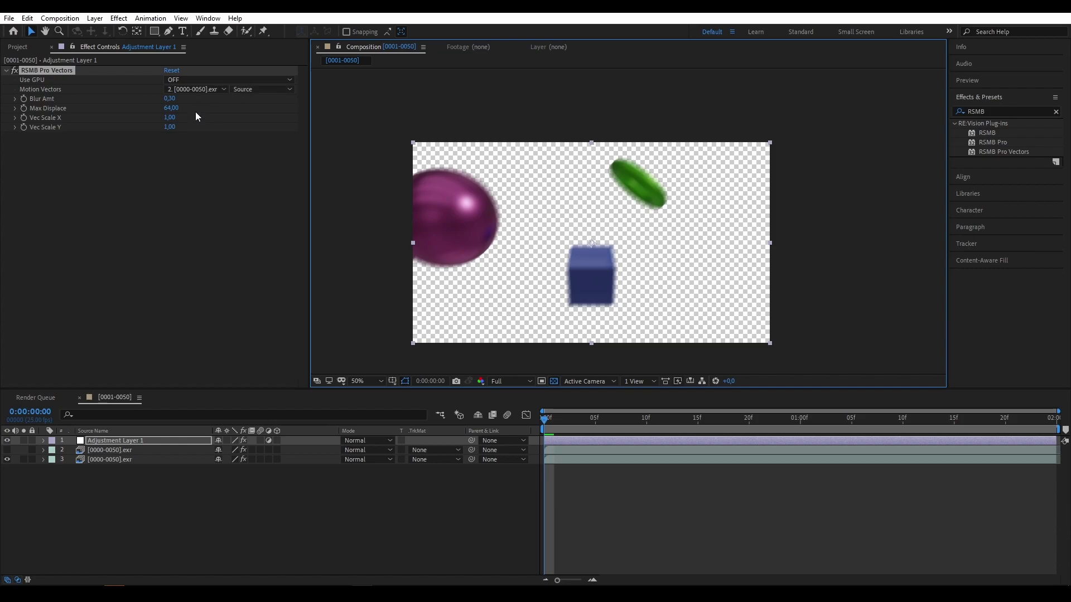
pyautogui.click(237, 91)
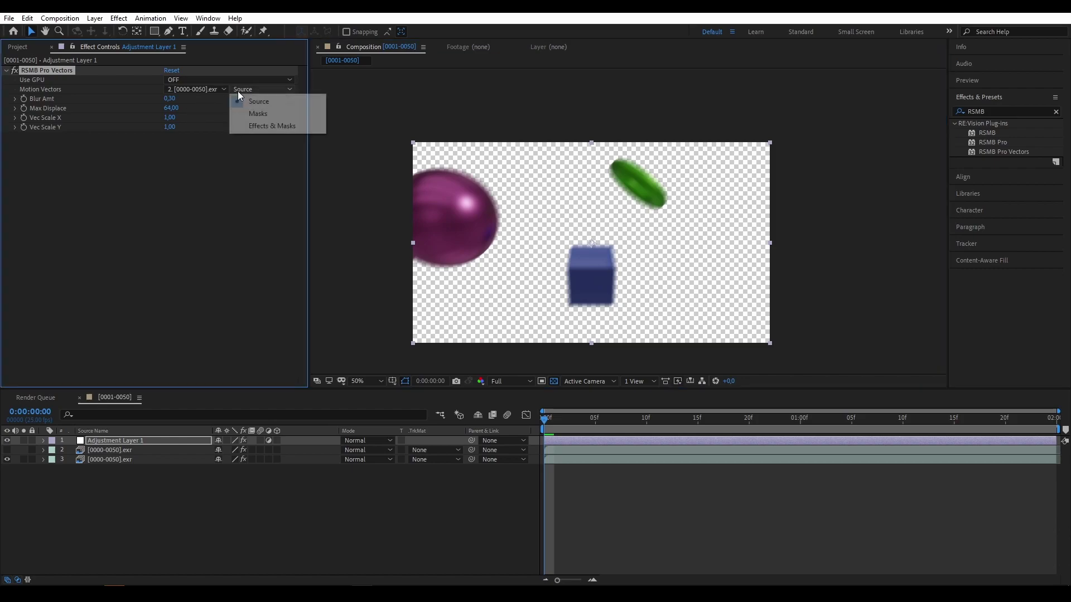
pyautogui.click(273, 126)
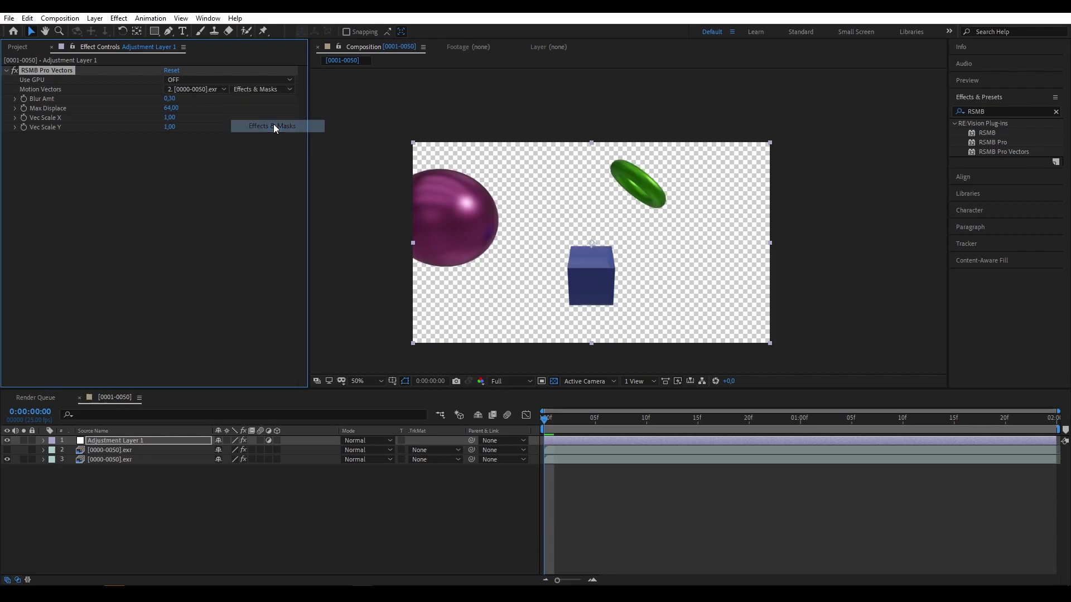
# Compare the EXtractoR vector channels on layer 2 with the RSMB Pro Vectors settings on the adjustment layer
pyautogui.click(108, 449)
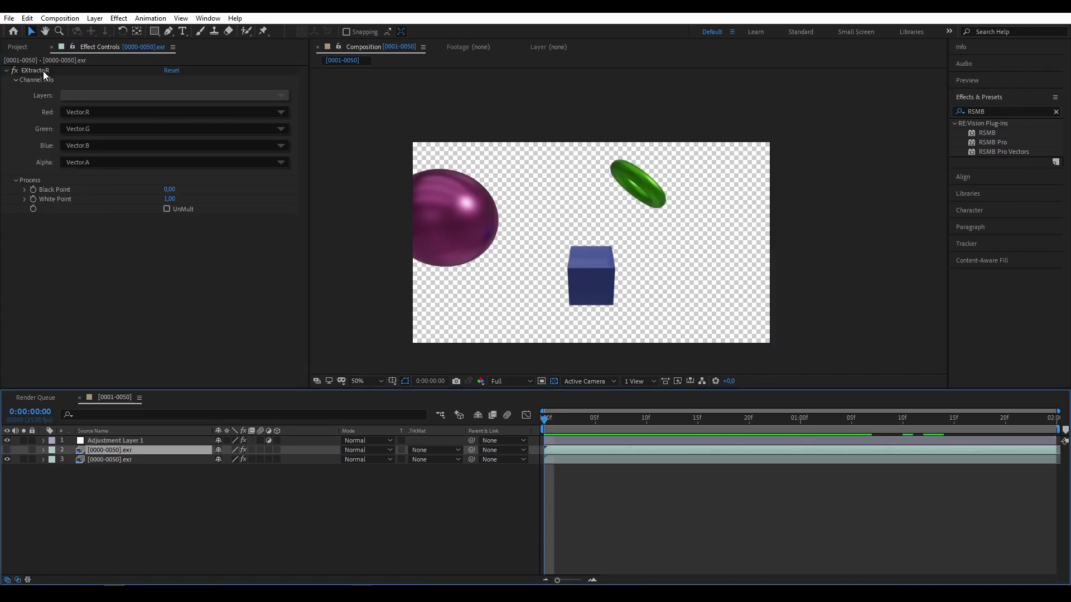
pyautogui.click(100, 440)
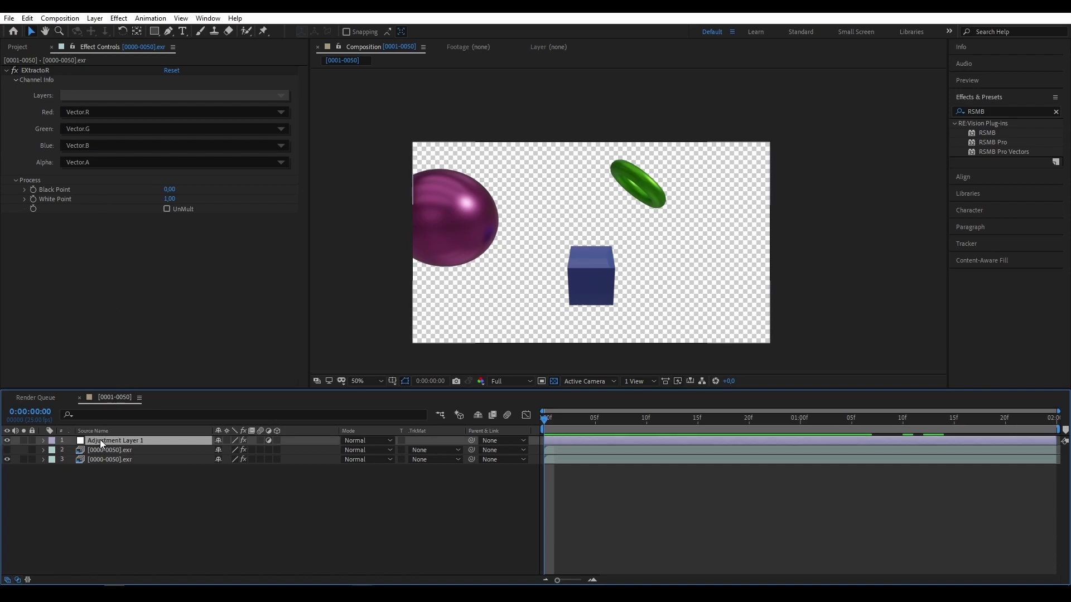
pyautogui.click(119, 451)
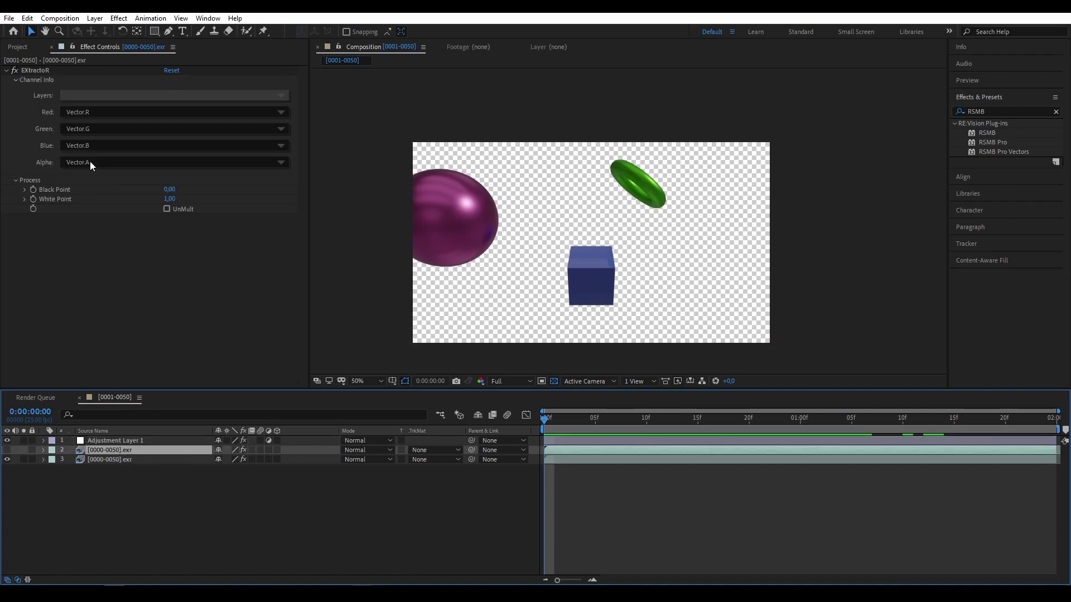
pyautogui.click(111, 440)
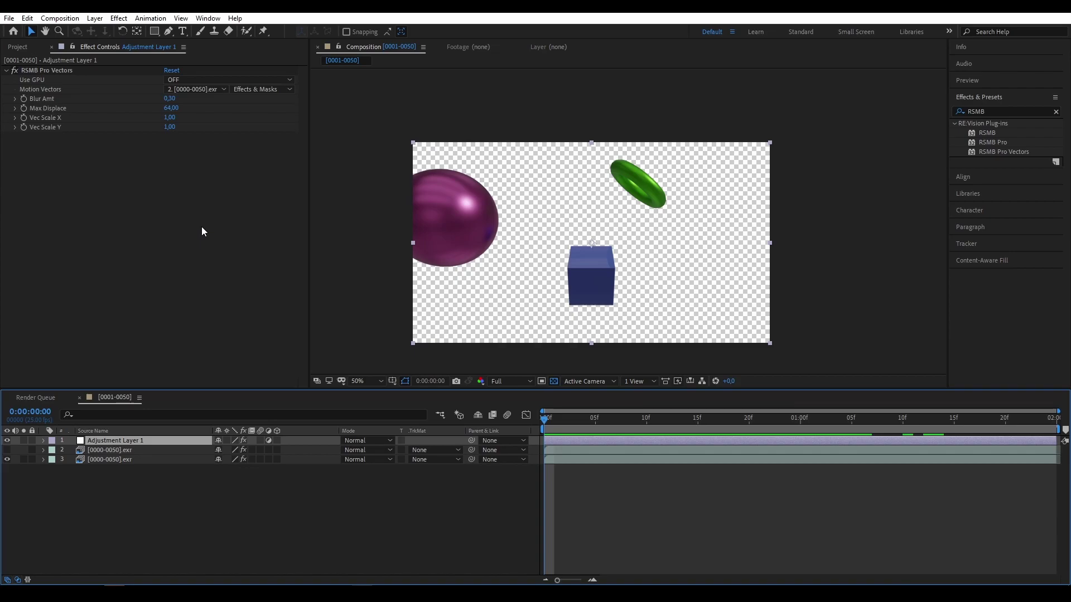
# Show the Vector pass on layer 2, check it with EXtractoR disabled and enabled again, and hide the layer
pyautogui.click(109, 450)
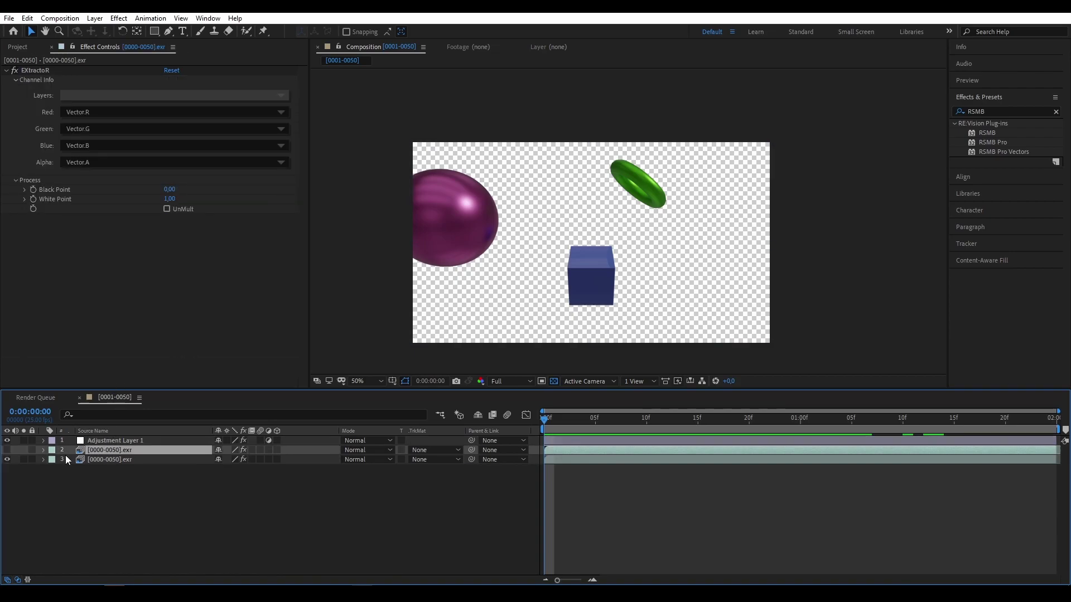
pyautogui.click(7, 450)
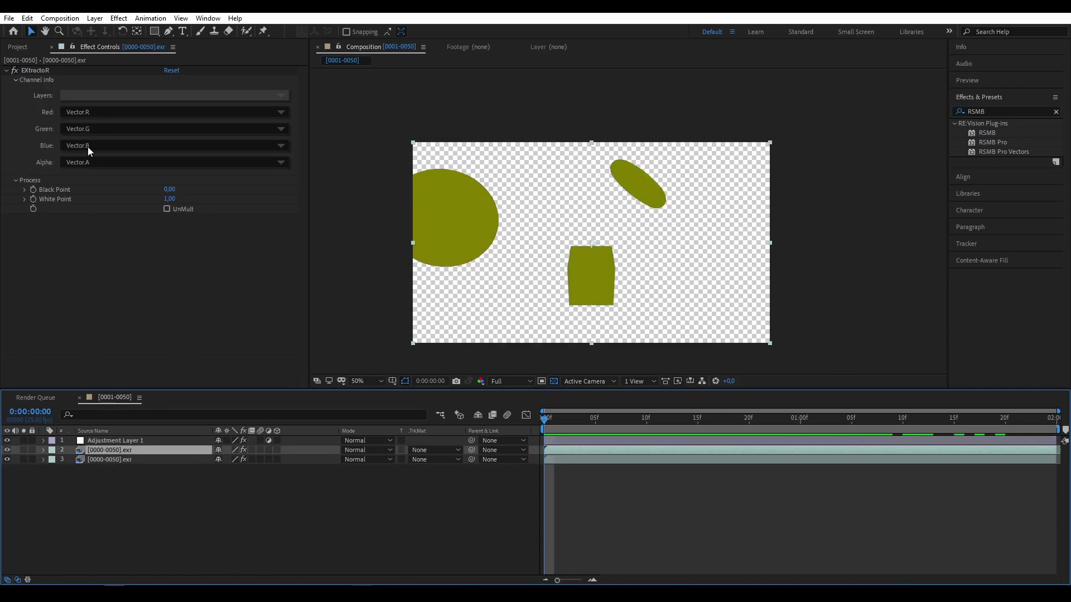
pyautogui.click(14, 70)
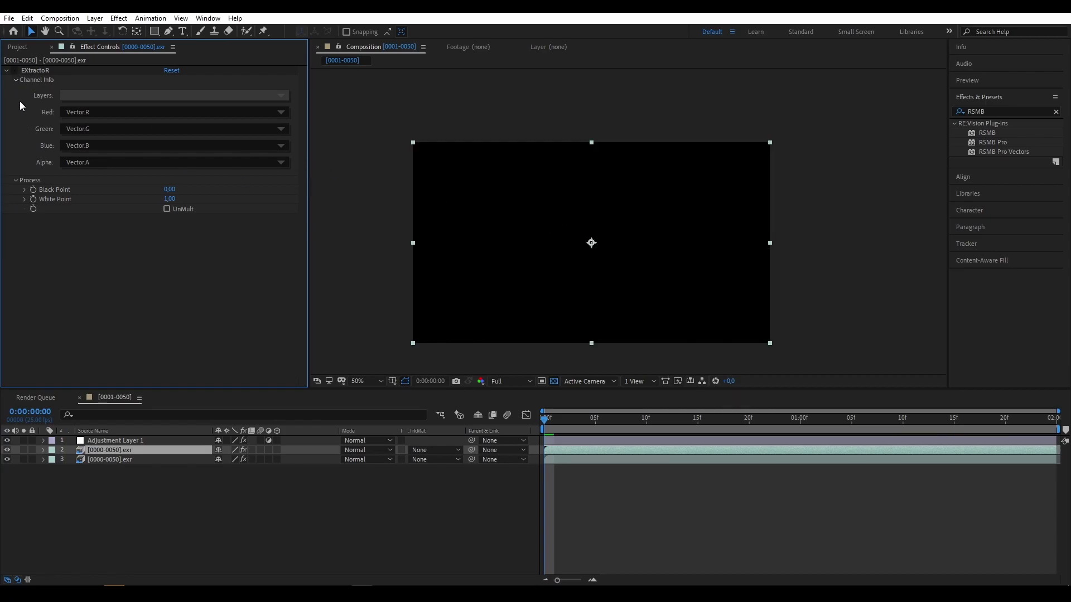
pyautogui.click(15, 70)
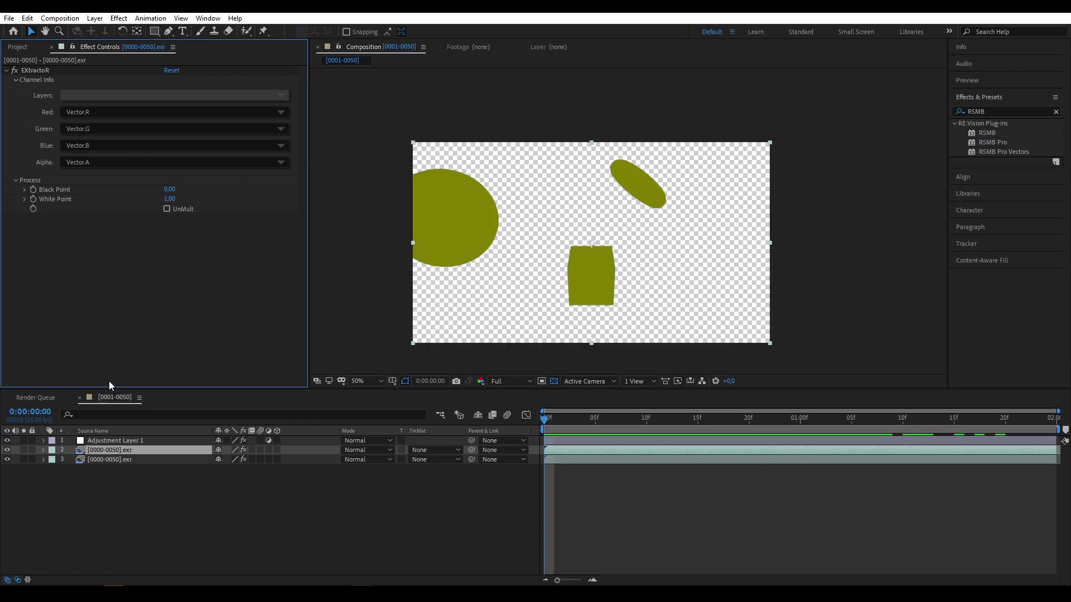
pyautogui.click(7, 450)
# Move to 0:00:00:05 and set the adjustment layer's RSMB Pro Vectors Blur Amt to 0,4, then deselect the layer
pyautogui.click(117, 442)
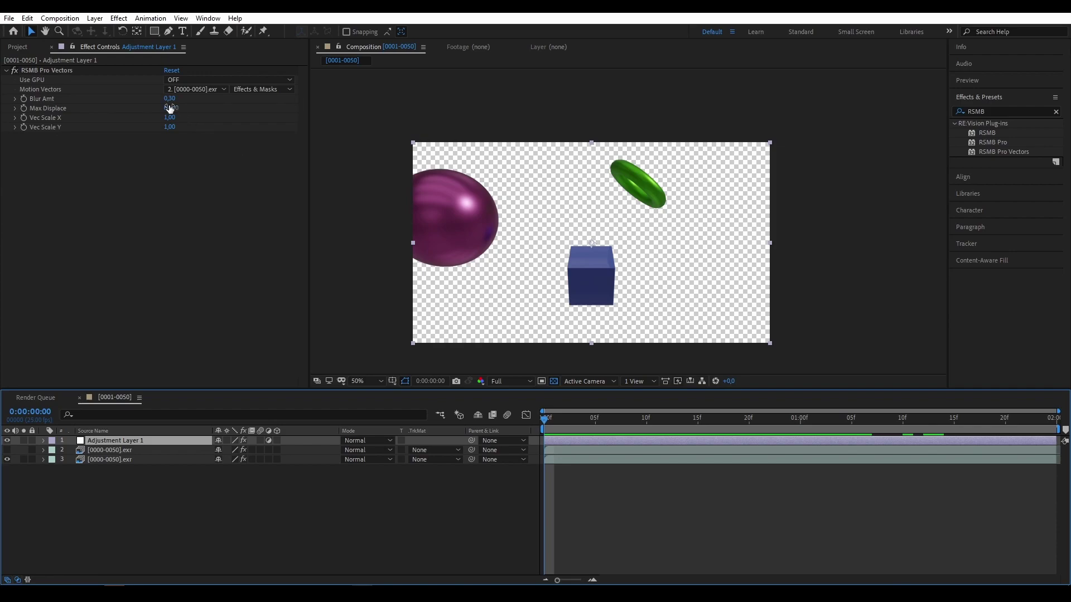
pyautogui.moveTo(169, 98); pyautogui.dragTo(189, 102)
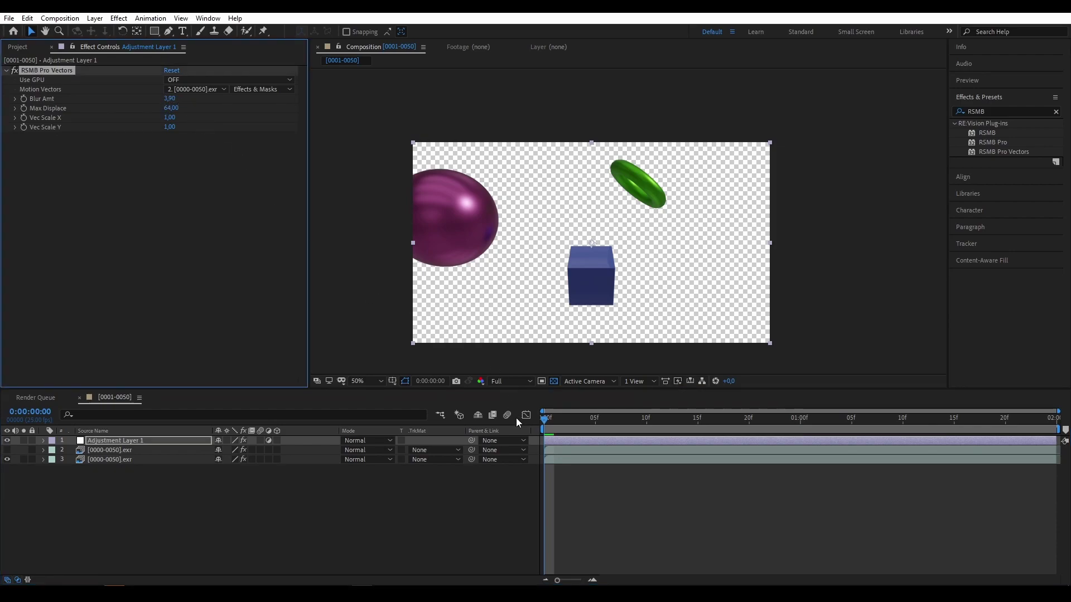
pyautogui.moveTo(544, 419); pyautogui.dragTo(596, 419)
pyautogui.click(169, 100)
pyautogui.write('0,4')
pyautogui.press('Return')
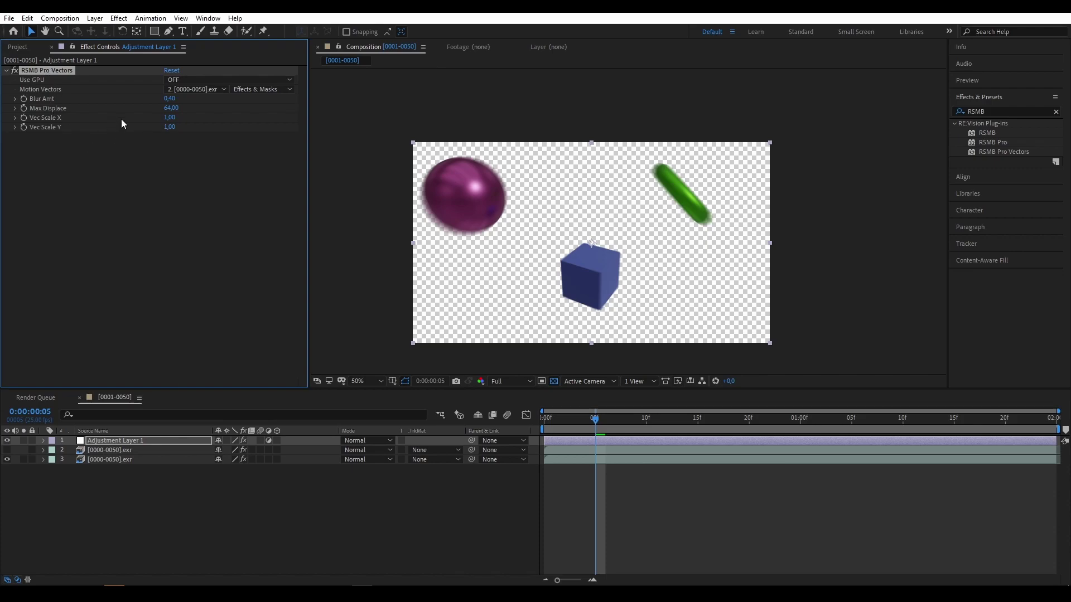
pyautogui.click(203, 500)
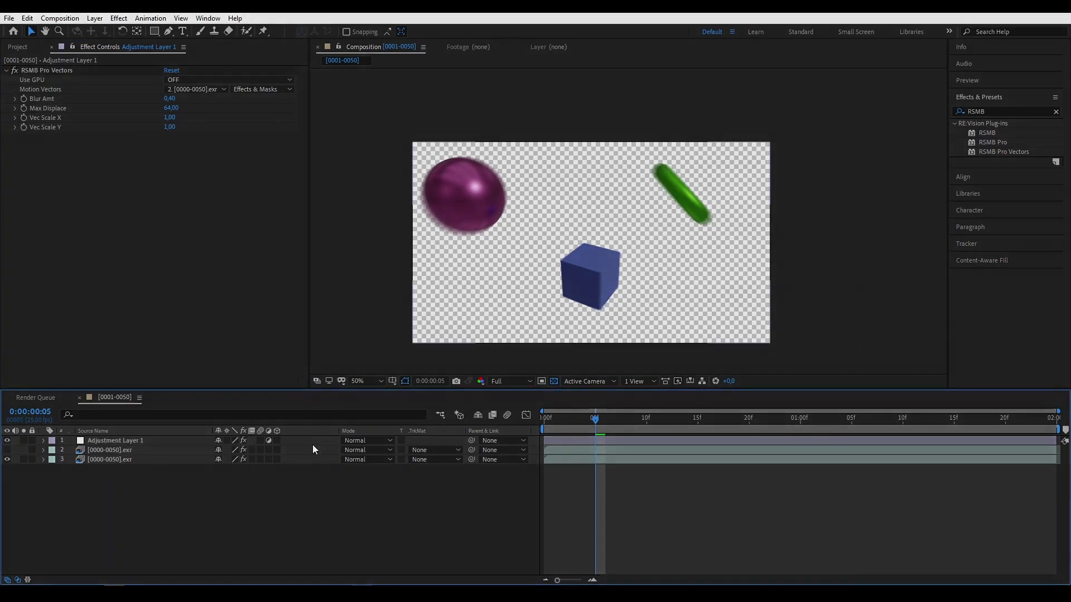